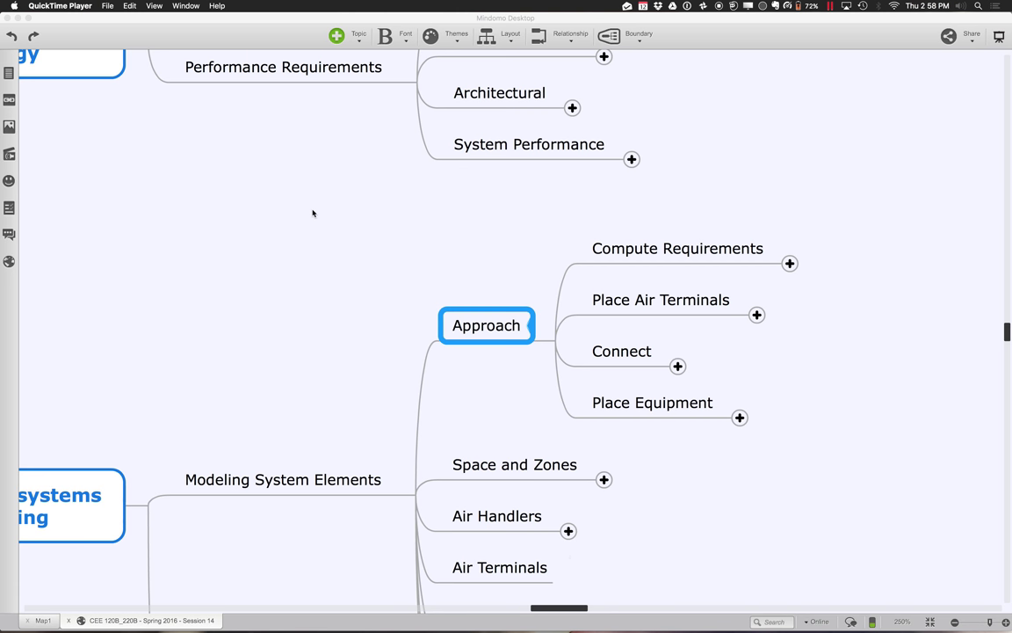
Step: Switch from the Mindomo mind map desktop to the Revit HVAC duct model
key(ctrl+Right)
key(ctrl+Right)
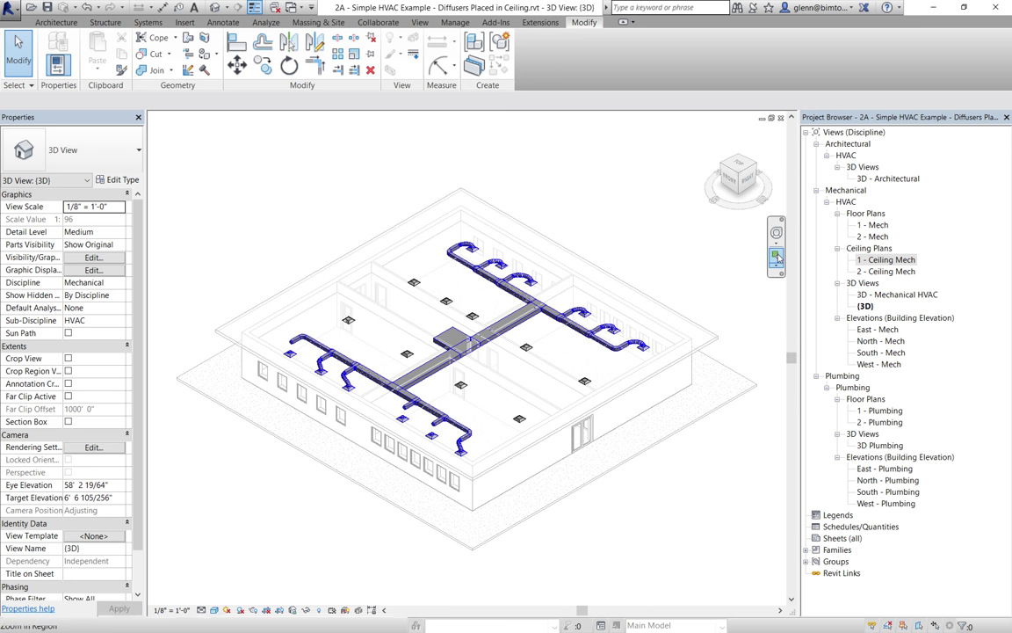
Step: Zoom in on the duct run and diffusers, then close in on the tee-transition junction
key(z)
key(r)
drag(546, 317, 653, 396)
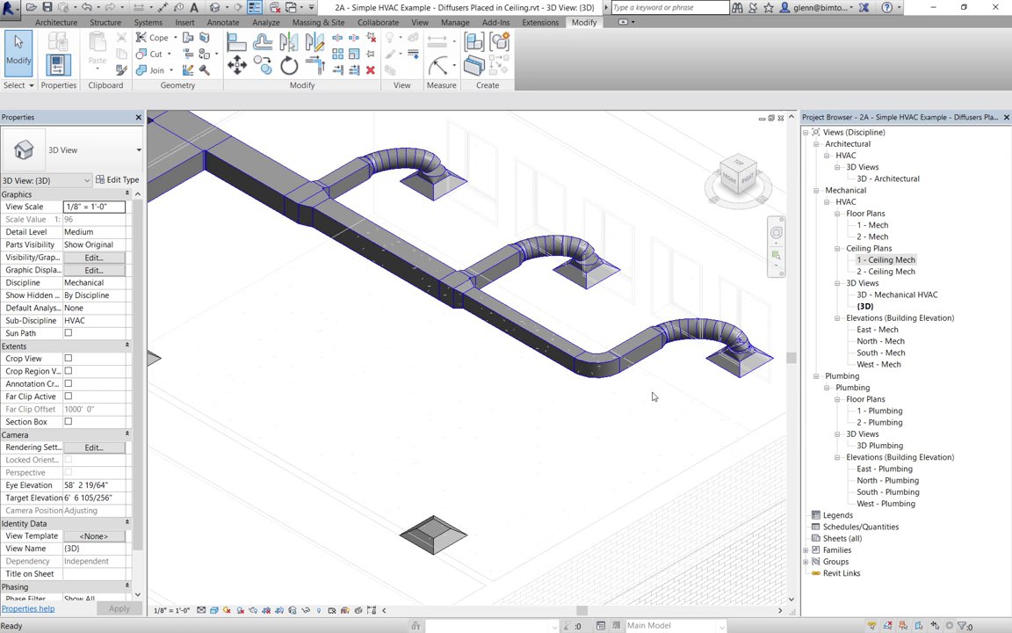
key(z)
key(r)
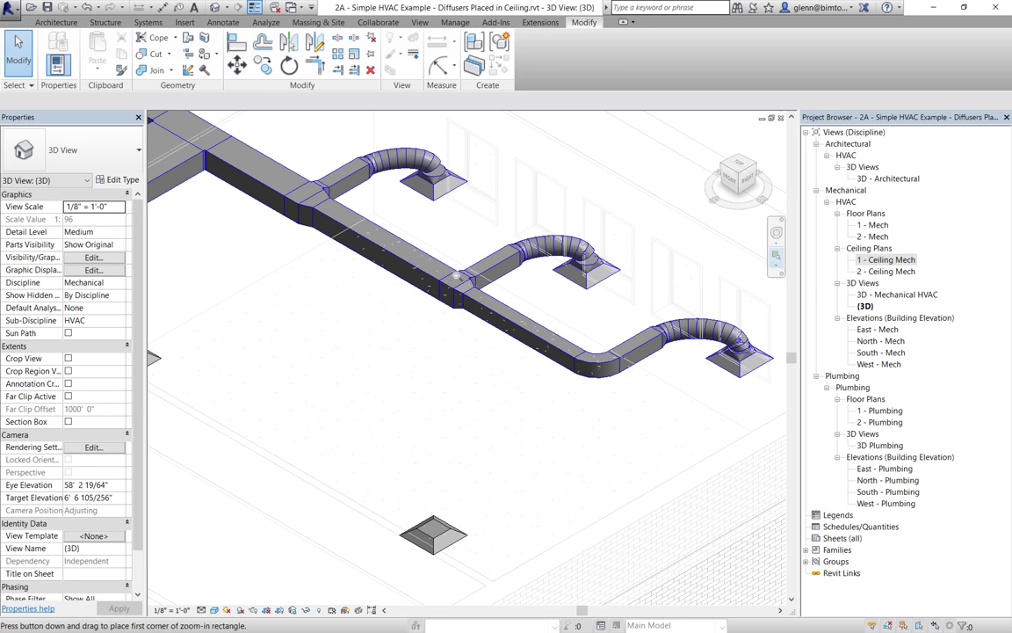
drag(437, 260, 514, 335)
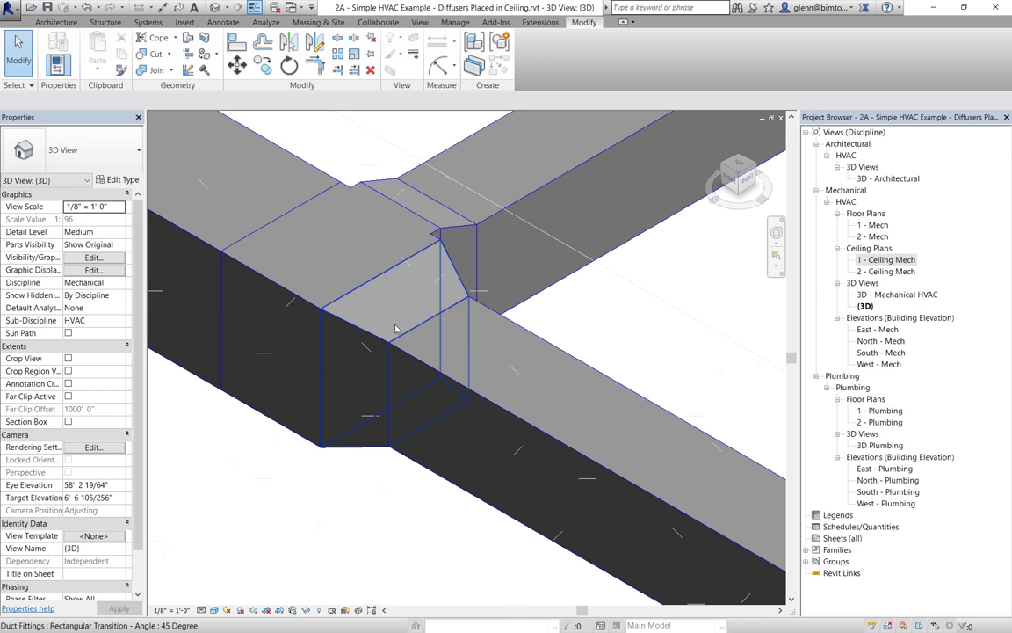
Step: Check the transition and 12"x12" main duct, then widen the 8"x9" branch duct to 15"
click(369, 341)
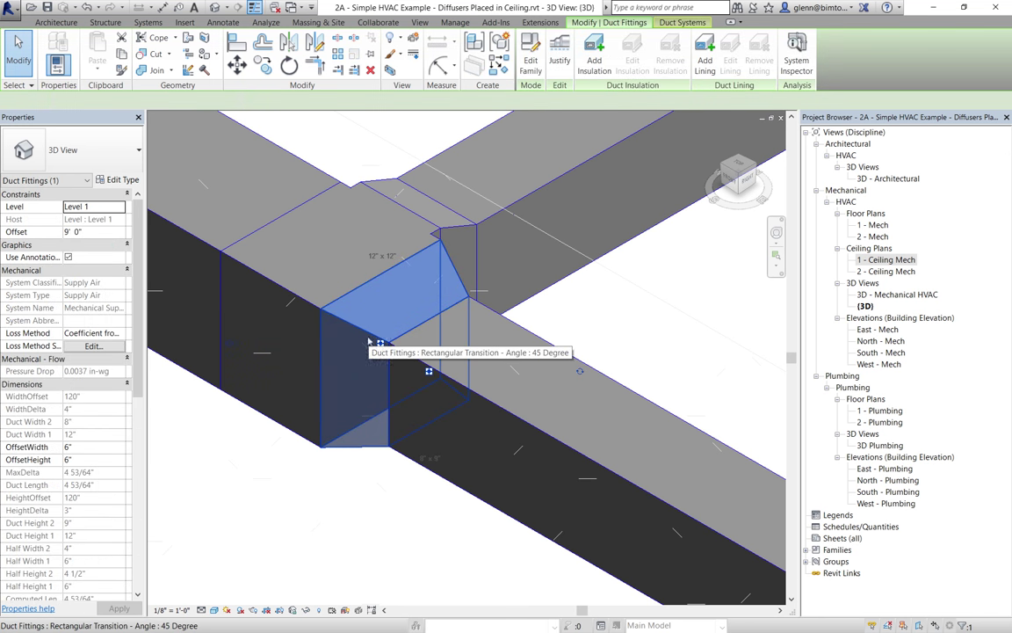
click(268, 164)
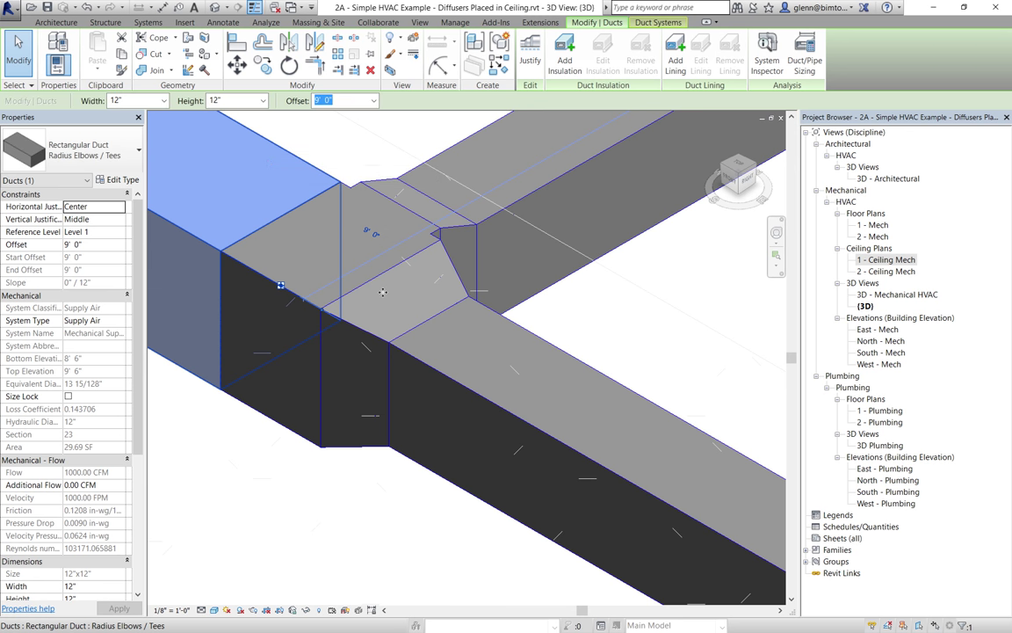
click(497, 413)
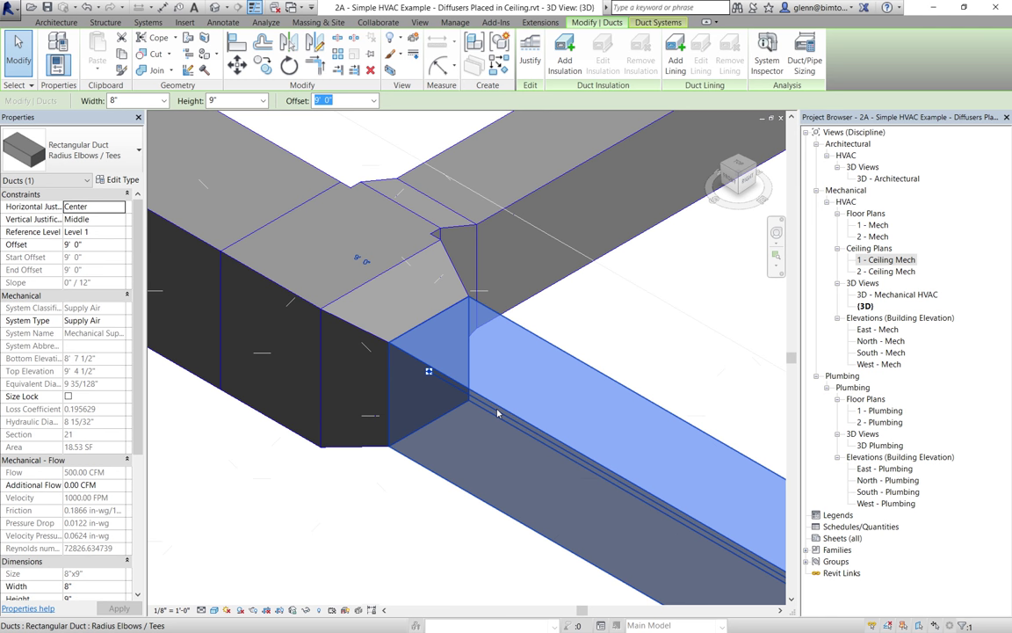
click(164, 100)
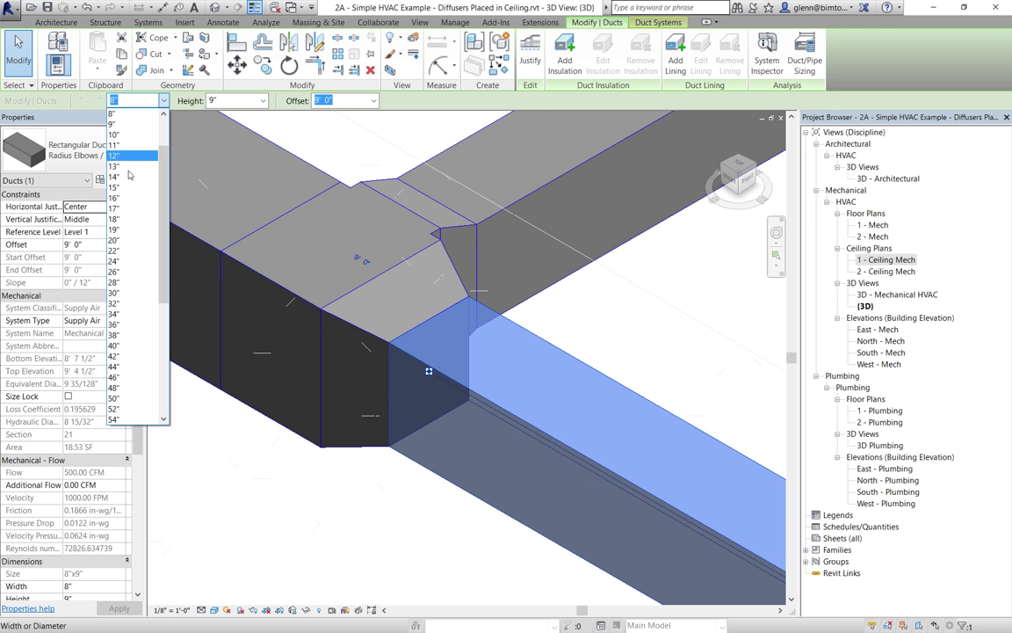
key(Escape)
text(15)
key(Return)
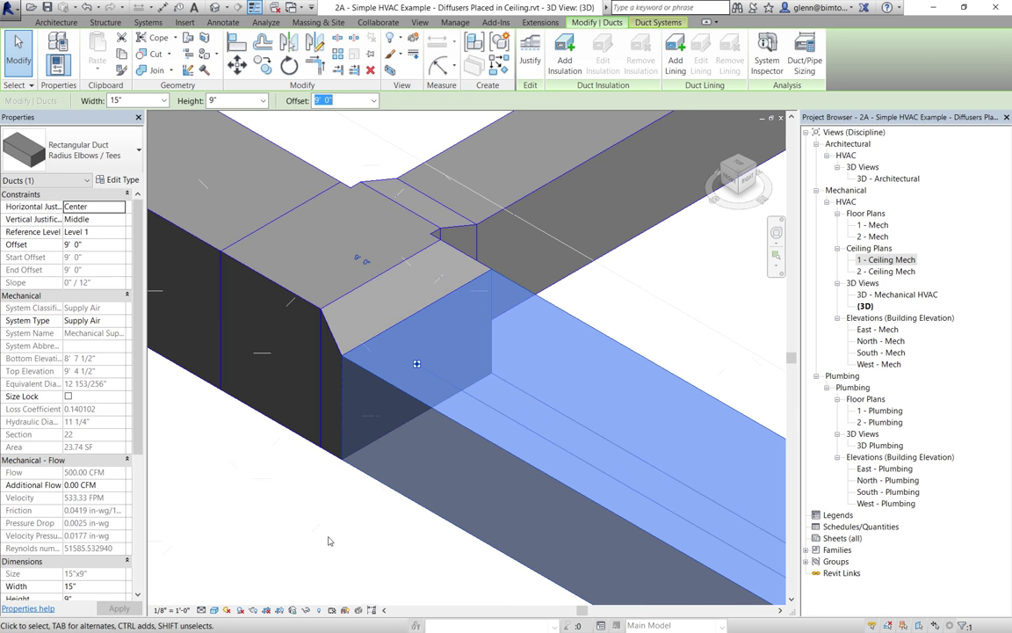
click(328, 526)
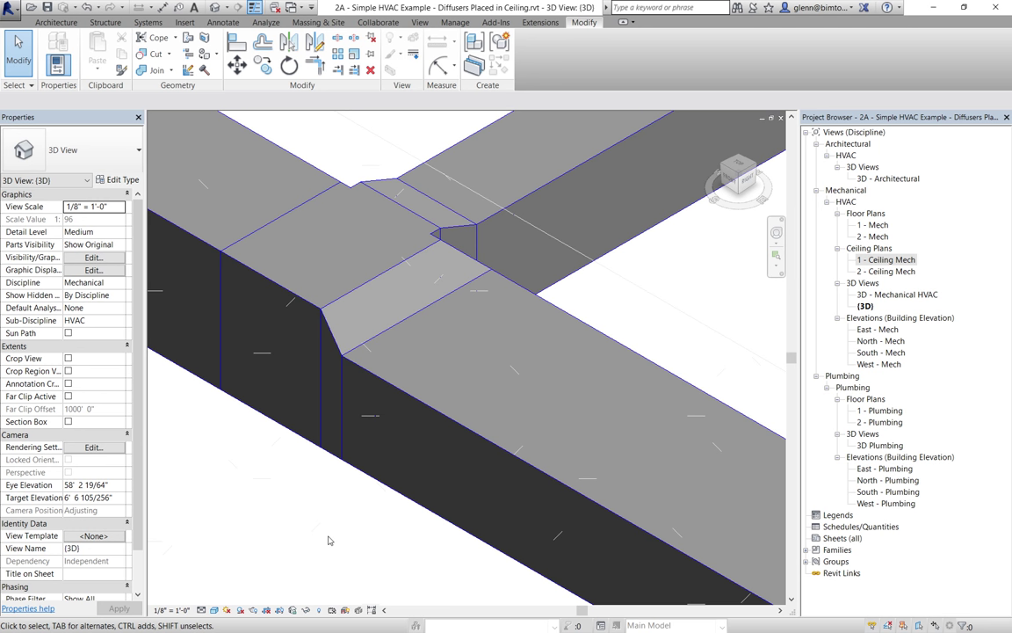
Step: Undo the 15" width and the tee connection, then open the 1 - Ceiling Mech plan
key(ctrl+z)
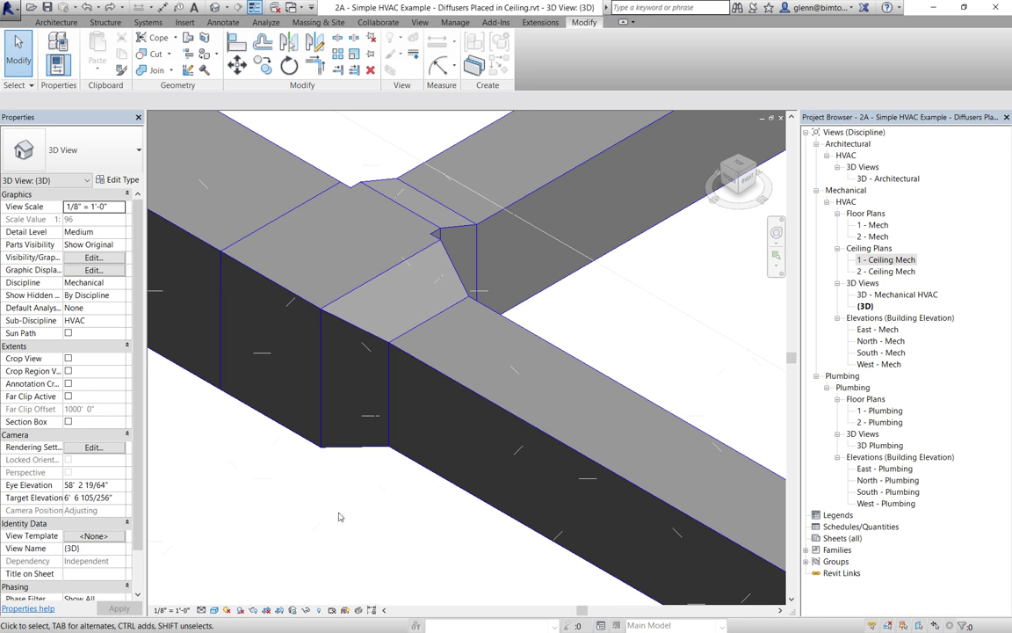
click(365, 327)
key(ctrl+z)
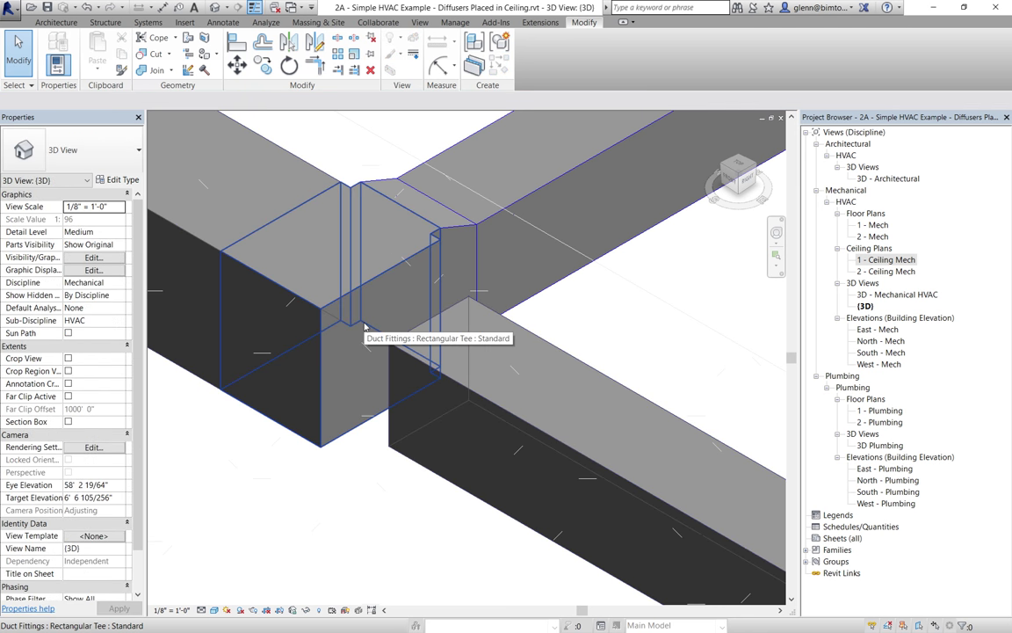
click(593, 375)
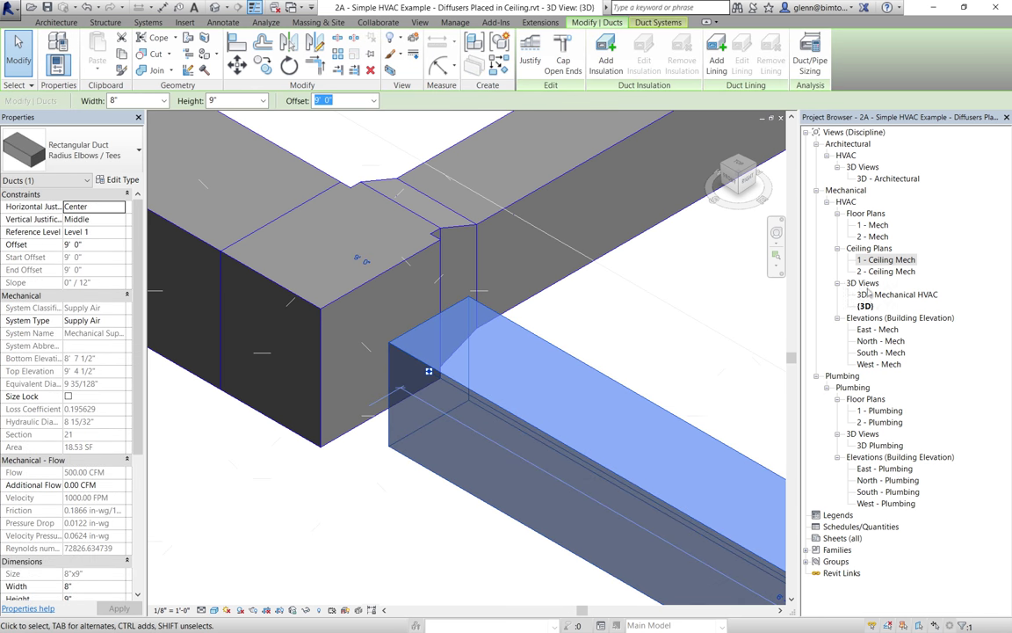
double_click(888, 260)
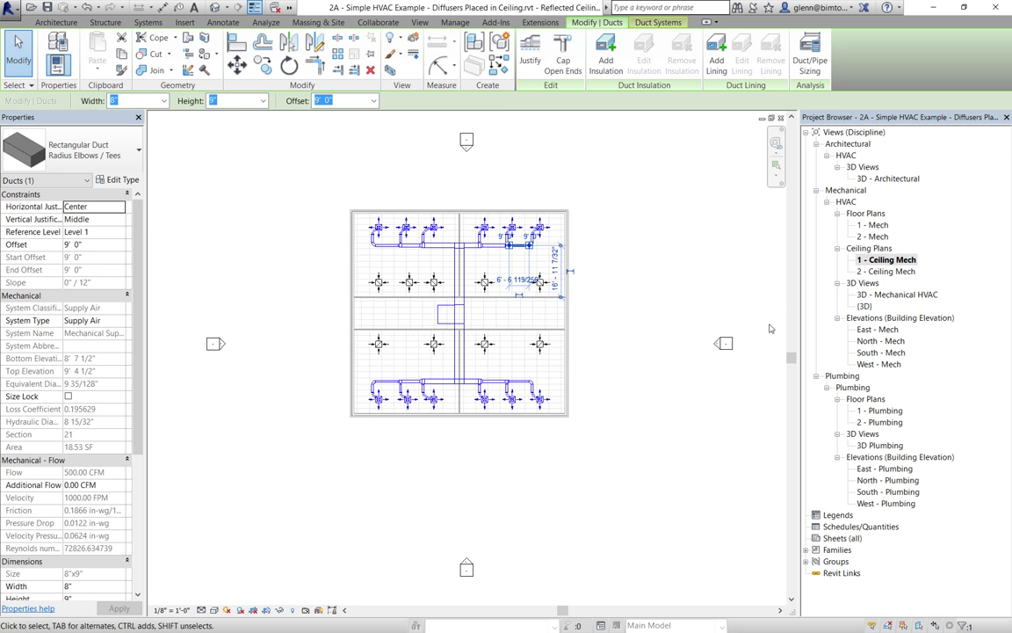
Step: Zoom into the loose branch duct in the ceiling plan
click(775, 165)
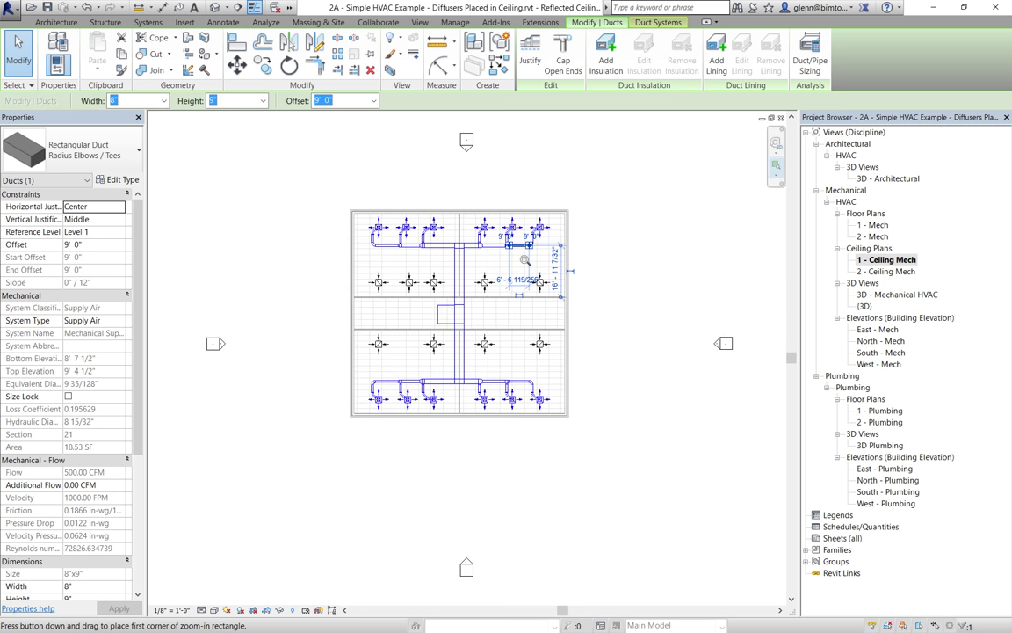
drag(475, 222, 538, 272)
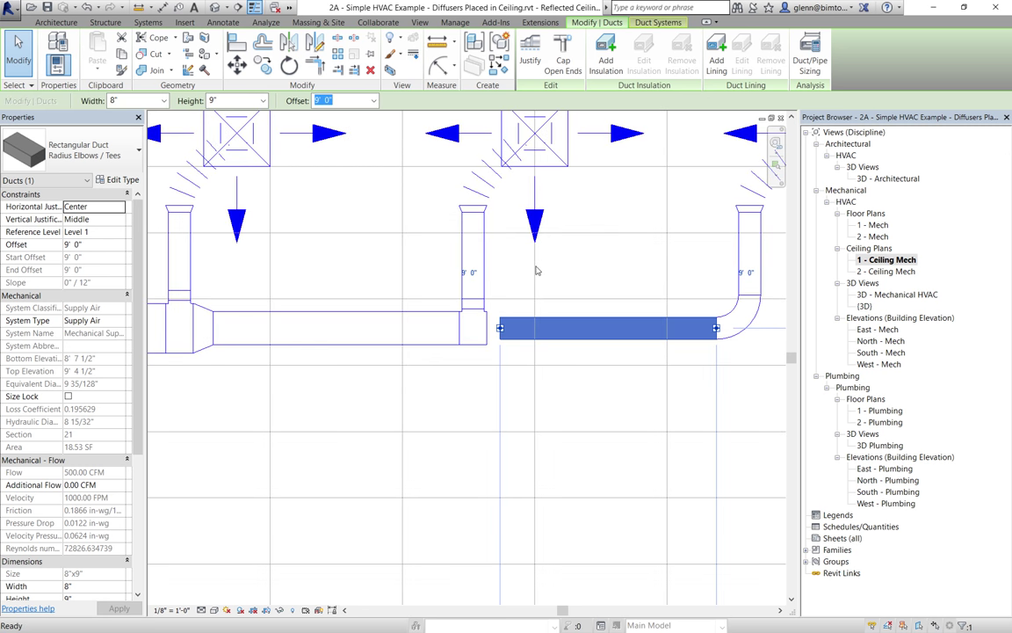
click(518, 383)
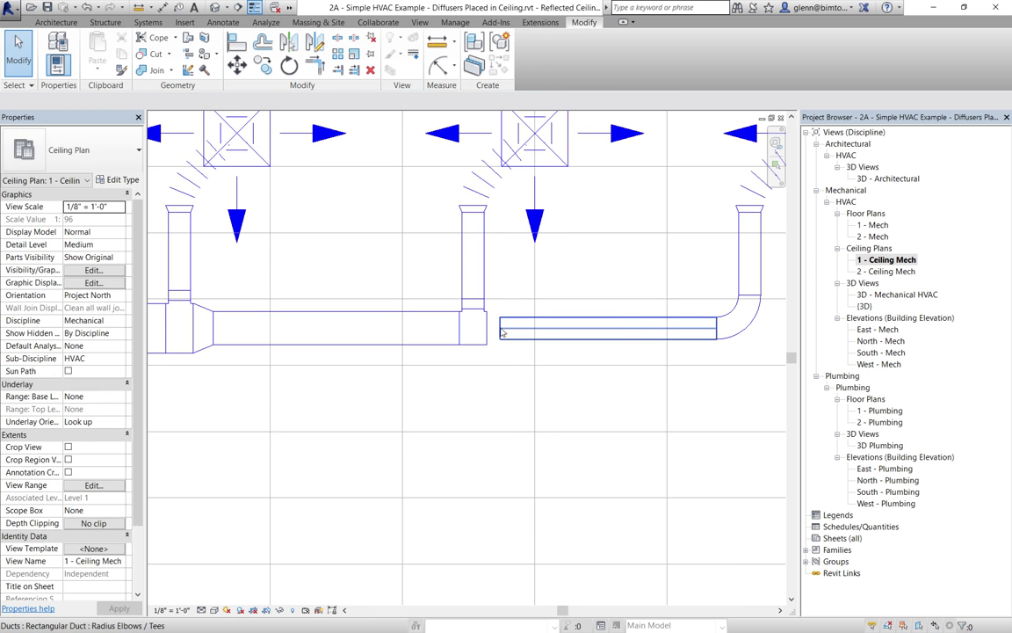
Step: Drag the 8"x9" branch duct's left end onto the tee, joining it with a transition
click(503, 331)
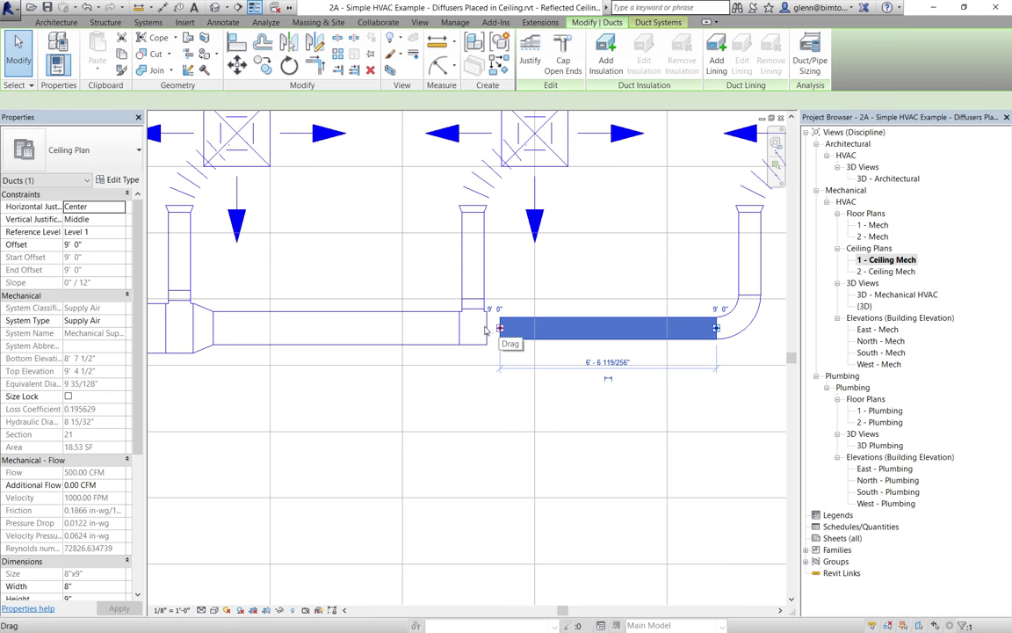
drag(485, 330, 486, 328)
key(Escape)
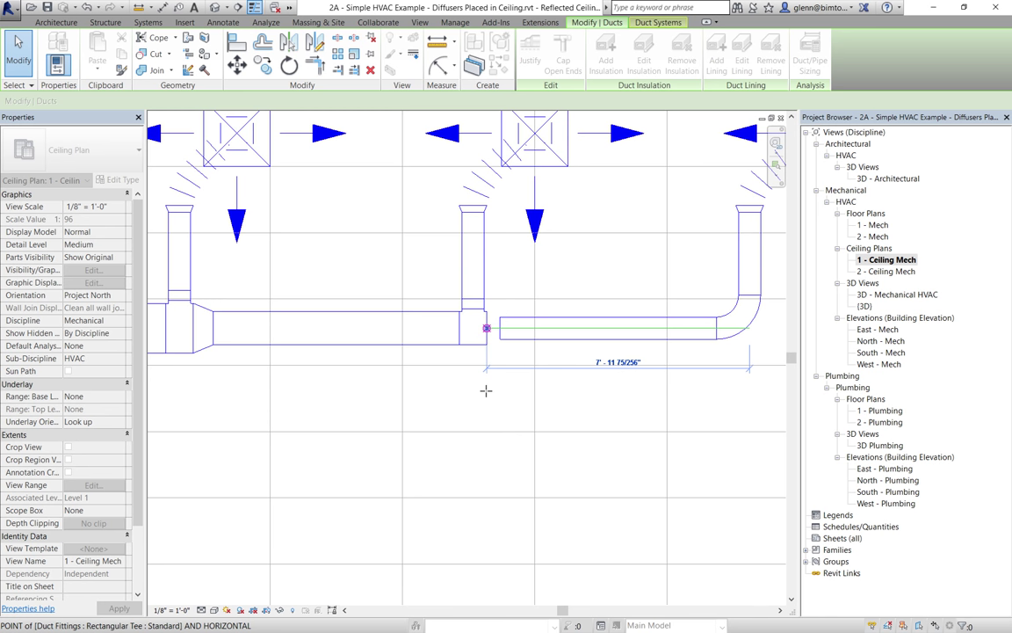
drag(486, 391, 486, 391)
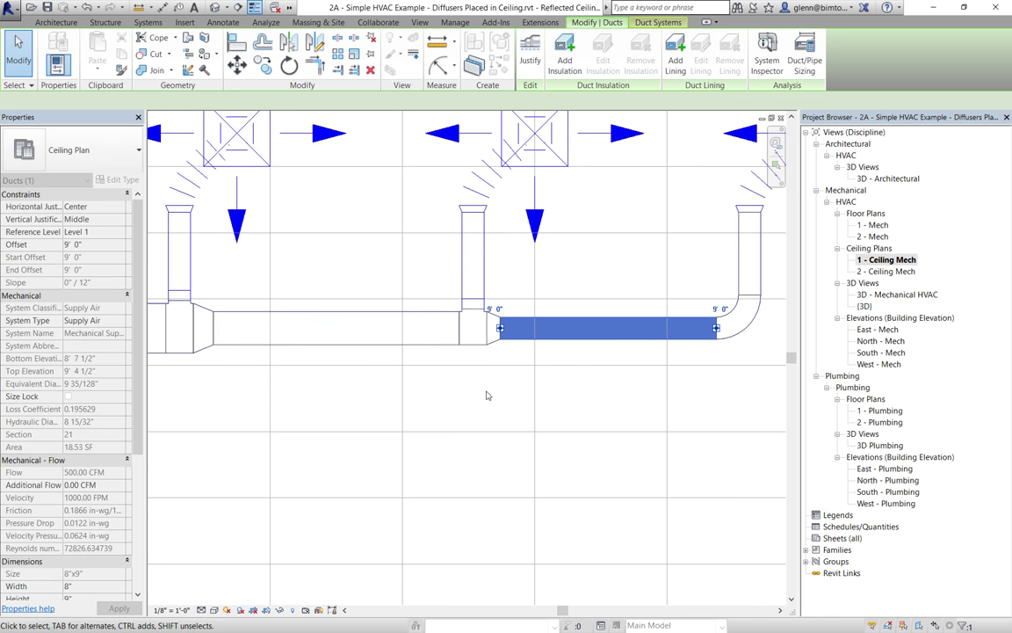
click(587, 367)
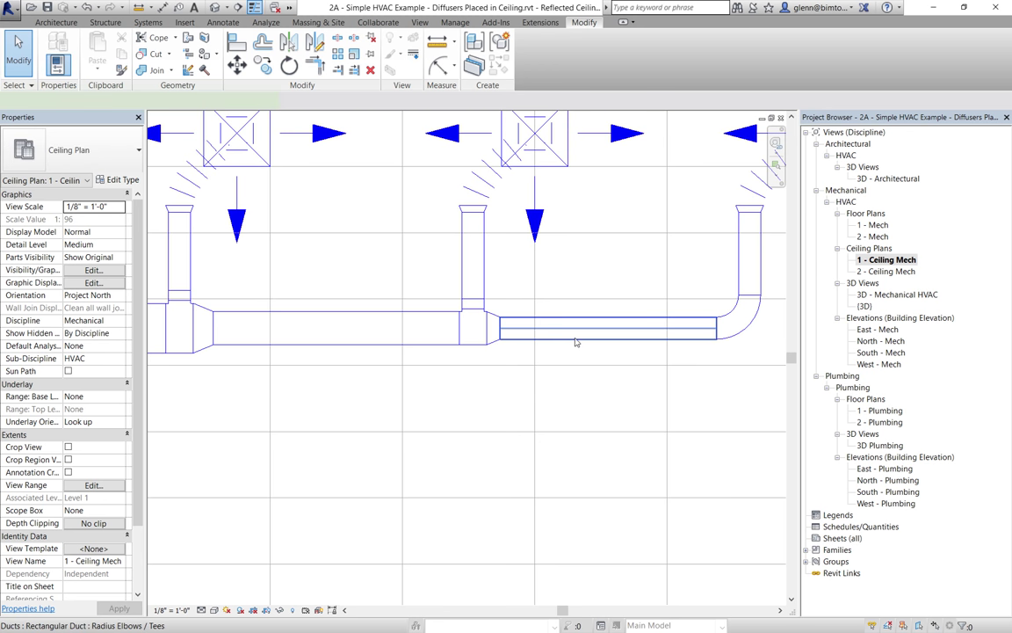
click(576, 342)
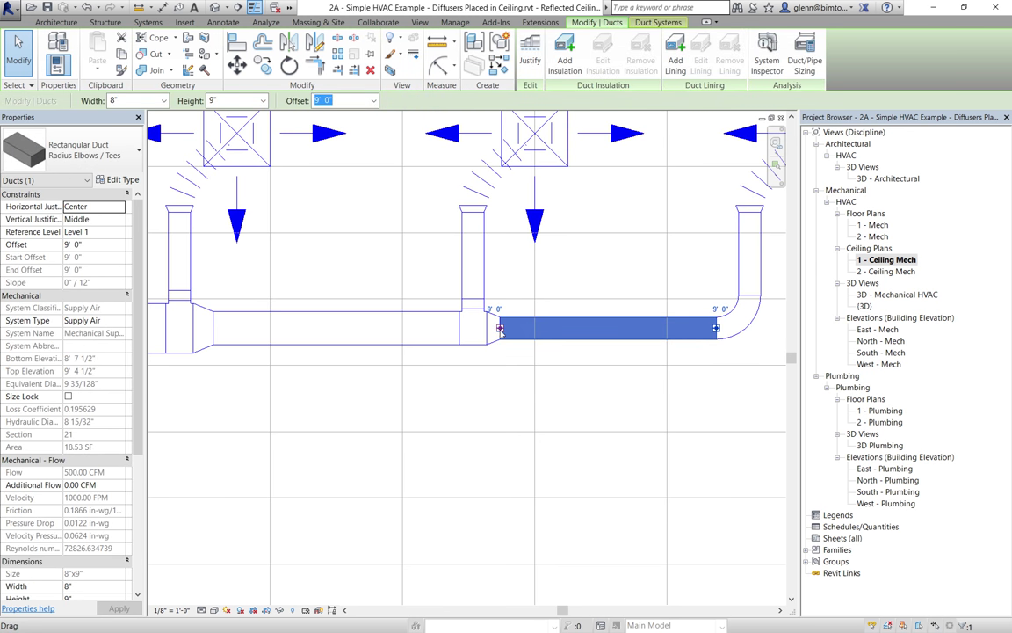
drag(499, 329, 560, 329)
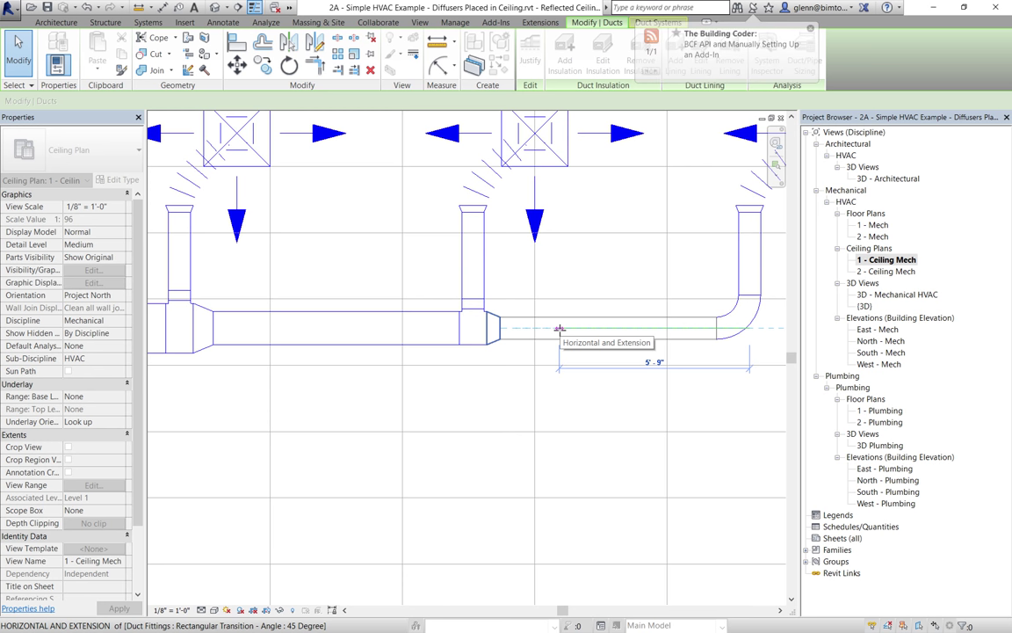
Step: Snap the branch duct's left end to the transition endpoint, then select the 12"x12" tee
drag(559, 328, 500, 328)
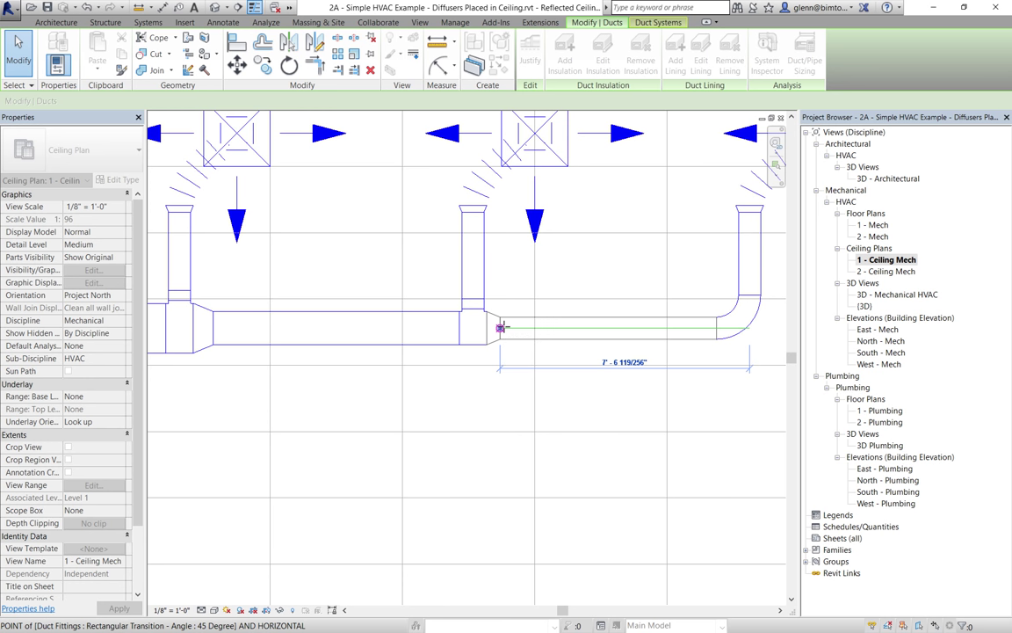
drag(500, 328, 422, 329)
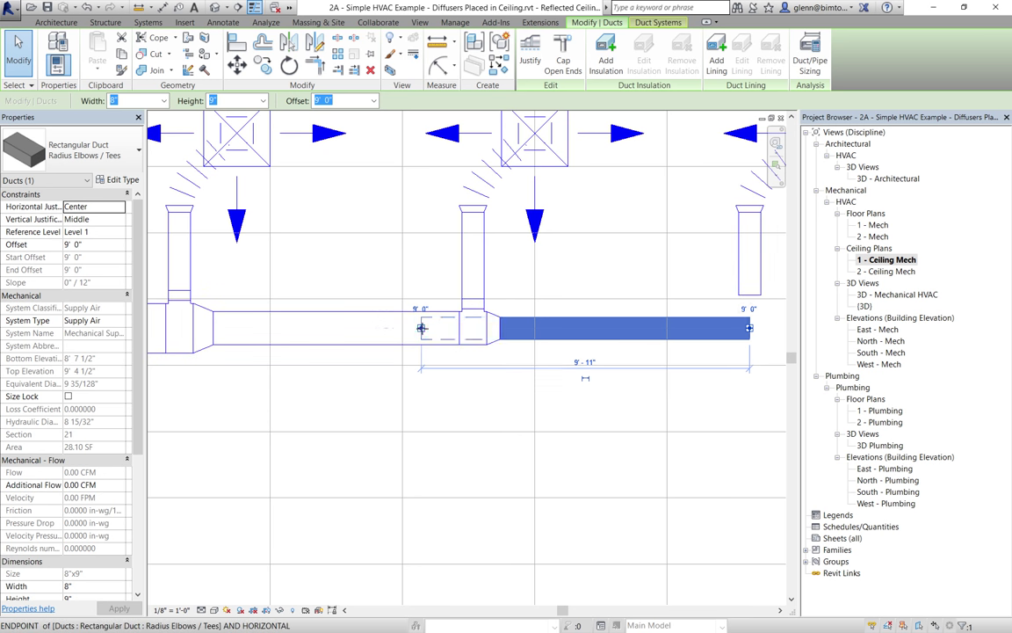
drag(422, 330, 500, 330)
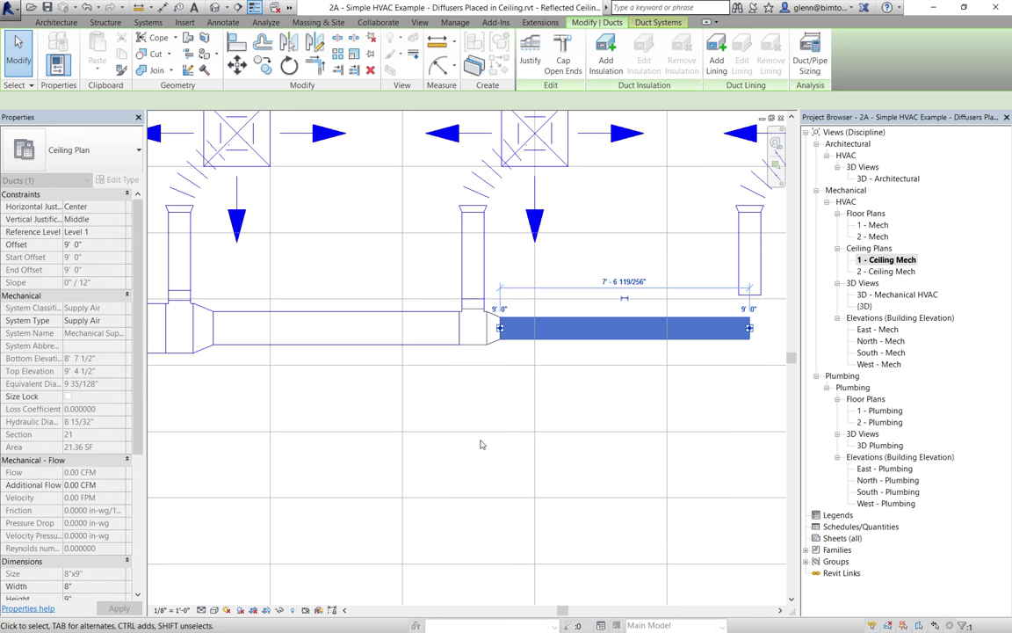
key(Escape)
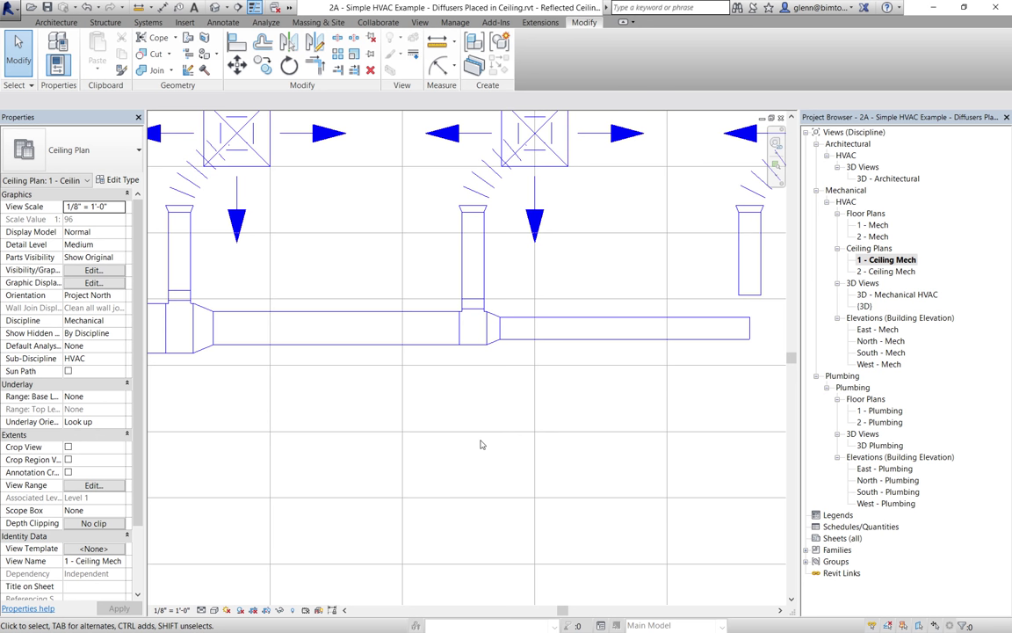
click(473, 343)
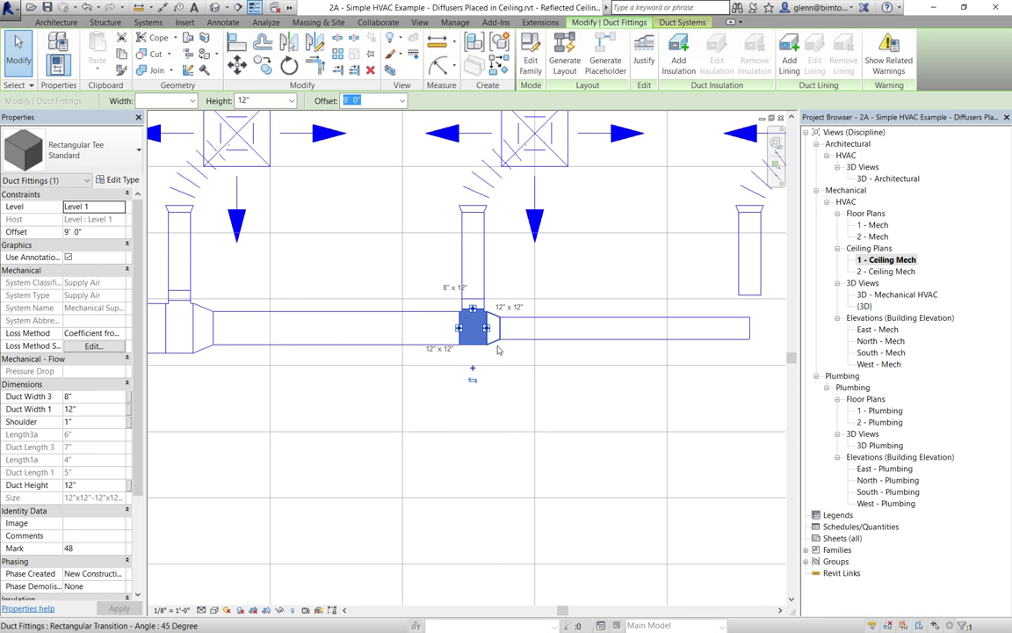
click(497, 346)
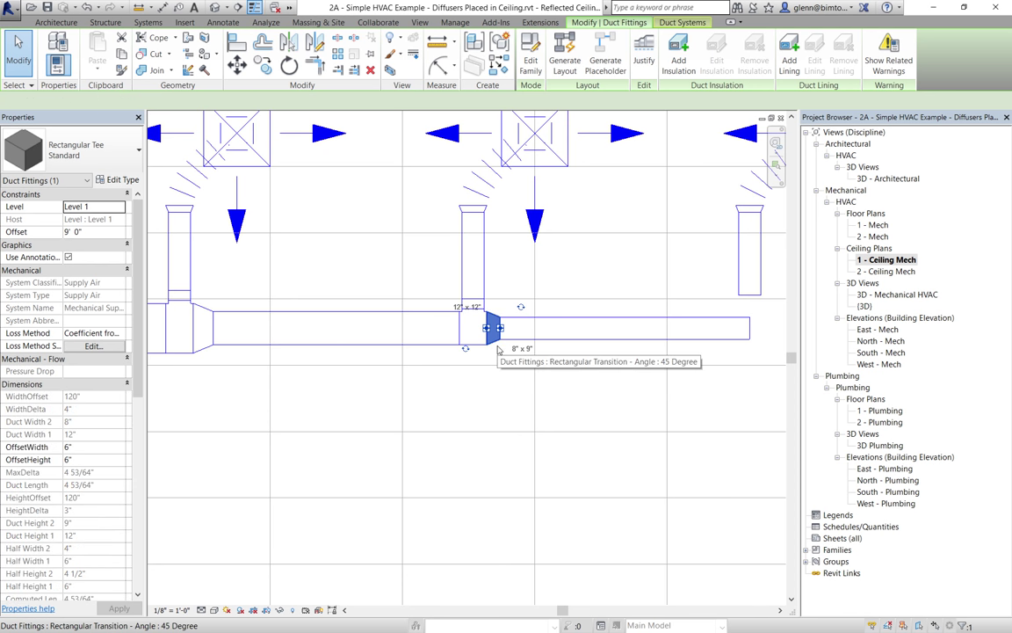
click(464, 423)
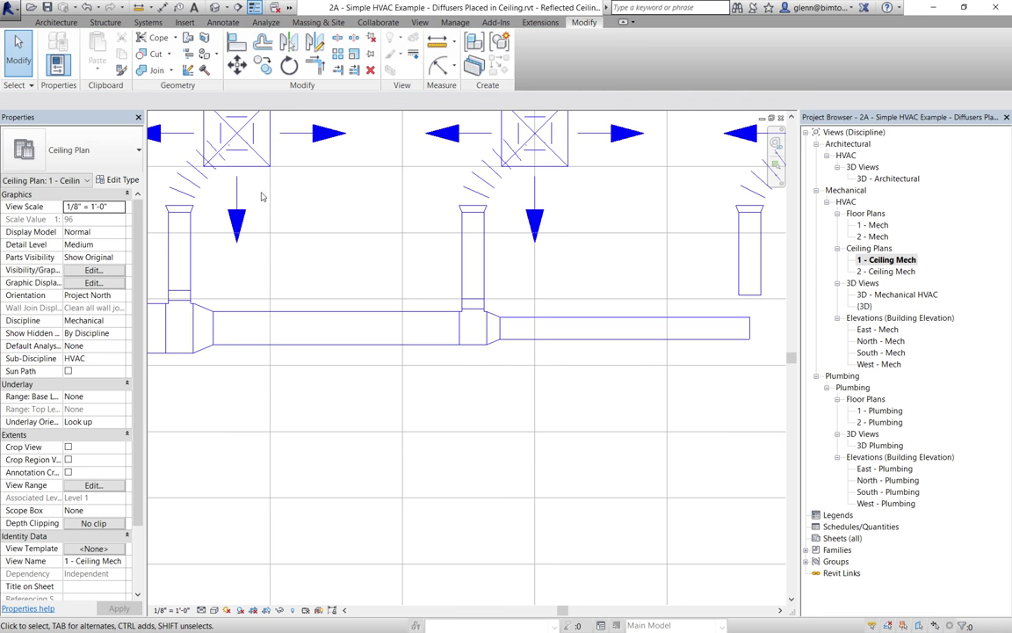
Step: Draw a branch duct up into the main duct, undo it, and redraw it, triggering a fittings error
click(148, 22)
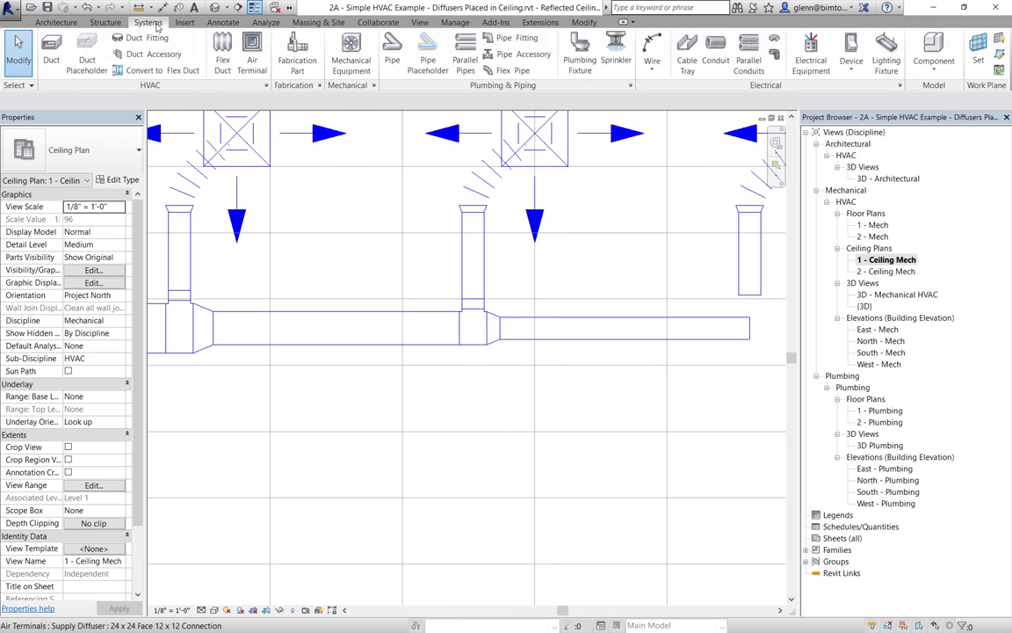
click(55, 60)
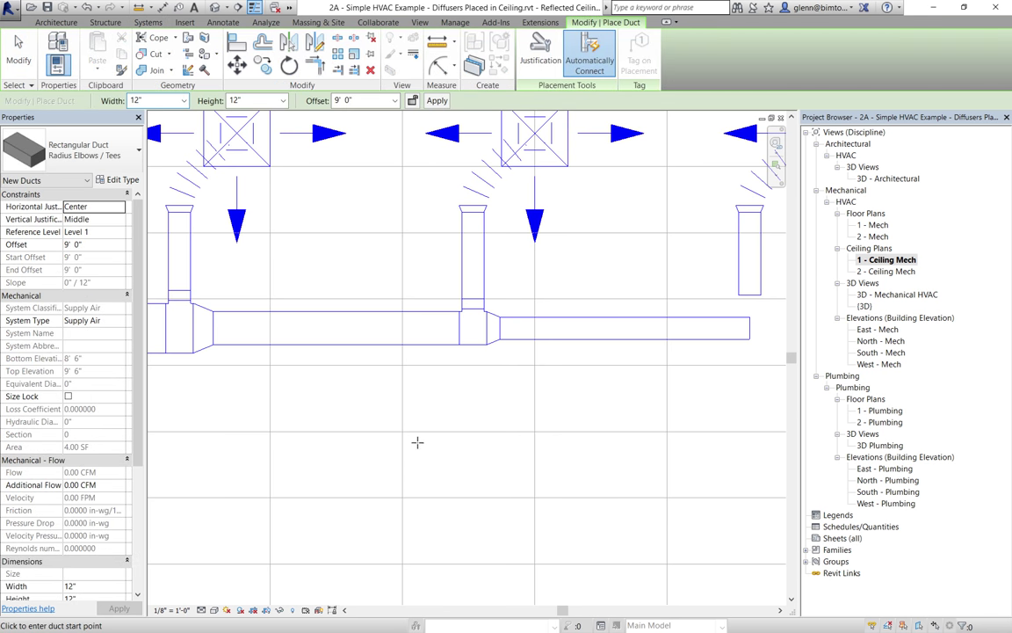
click(414, 456)
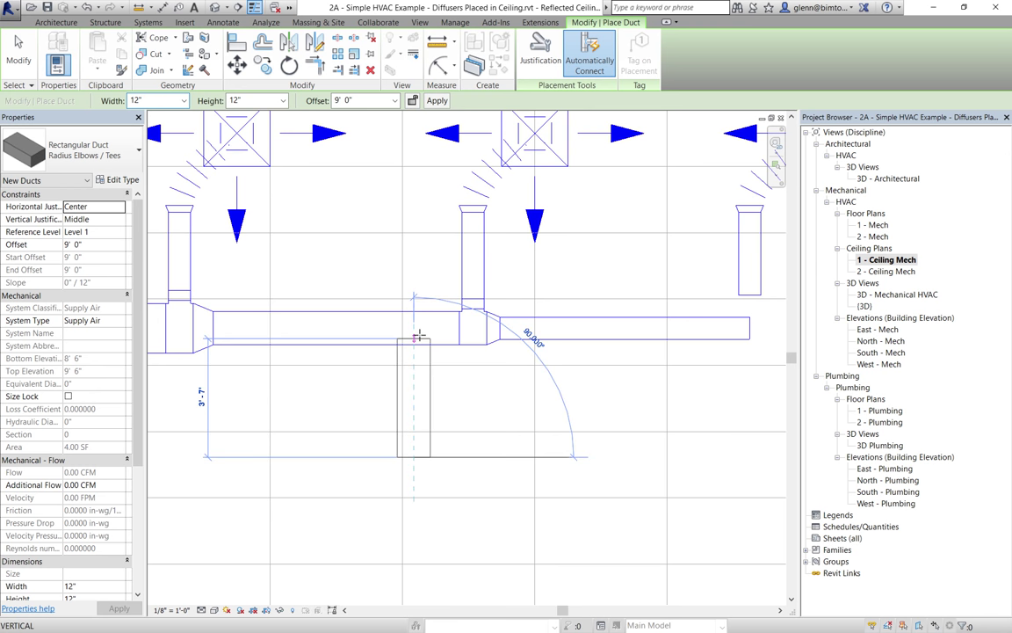
click(421, 329)
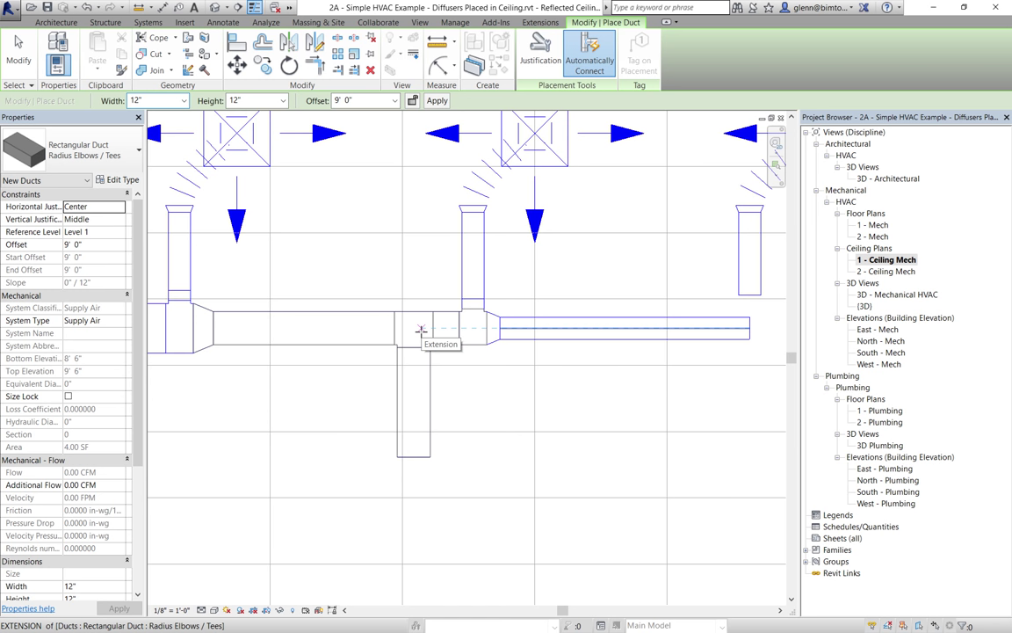
key(ctrl+z)
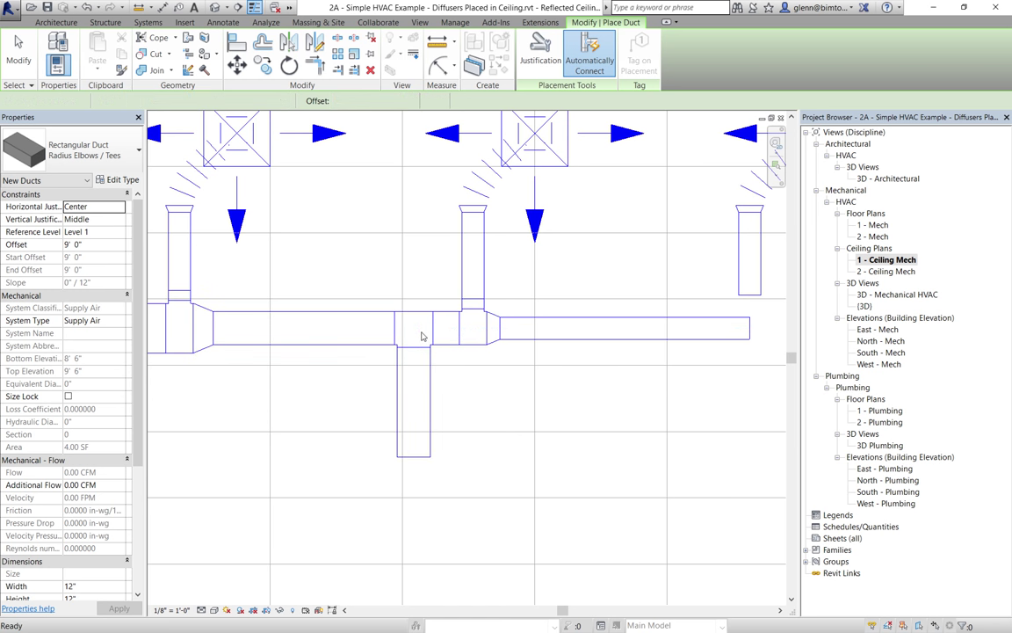
click(445, 448)
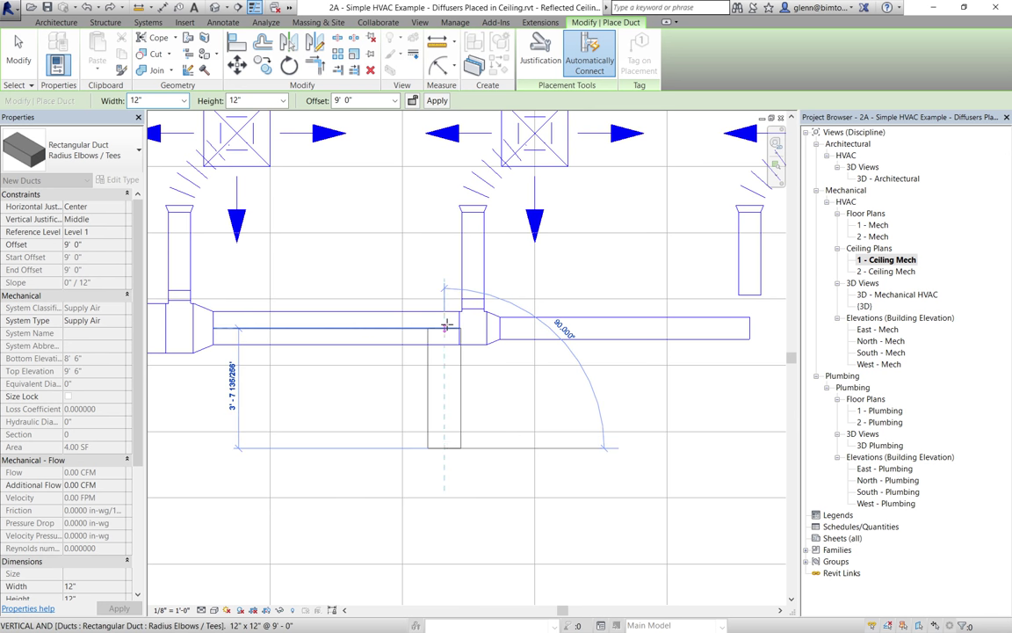
click(447, 326)
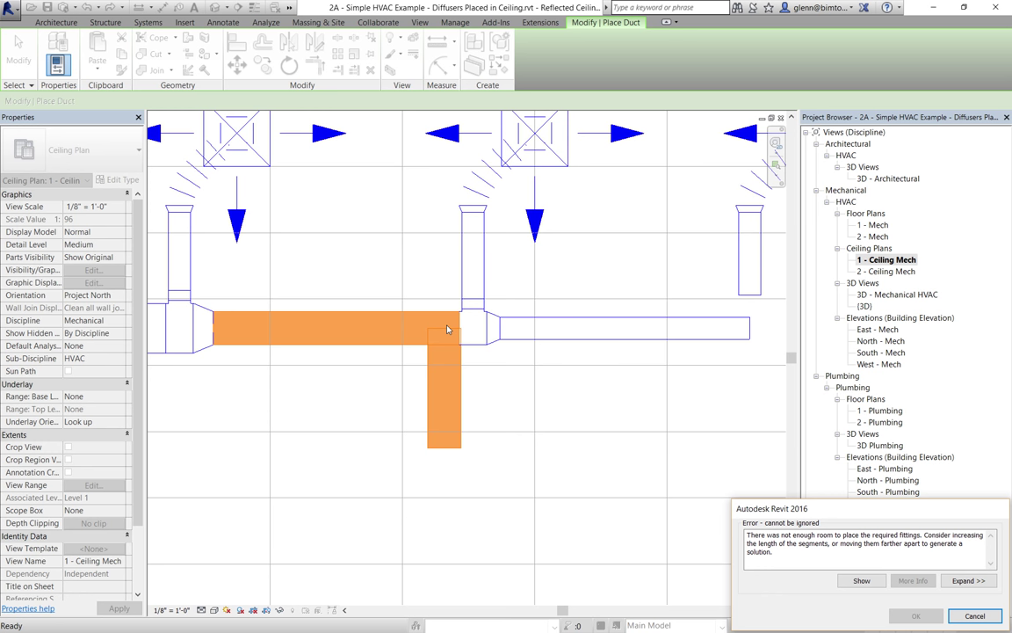
Step: Cancel the 'Error - cannot be ignored' dialog to discard the failed branch duct
click(974, 615)
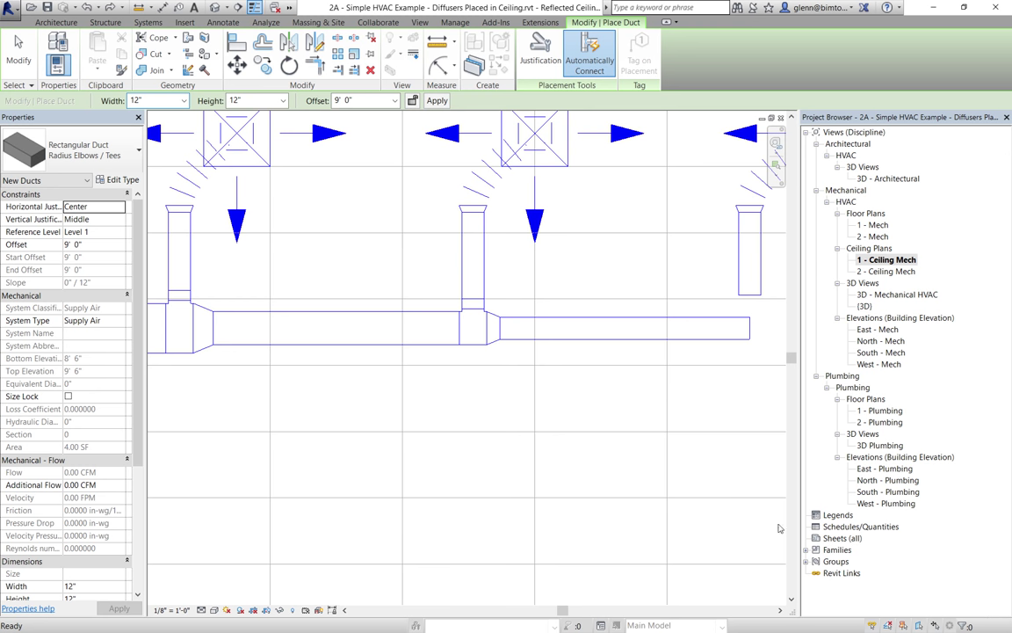
Step: Convert the rectangular tee below the middle diffuser into a cross fitting
click(21, 54)
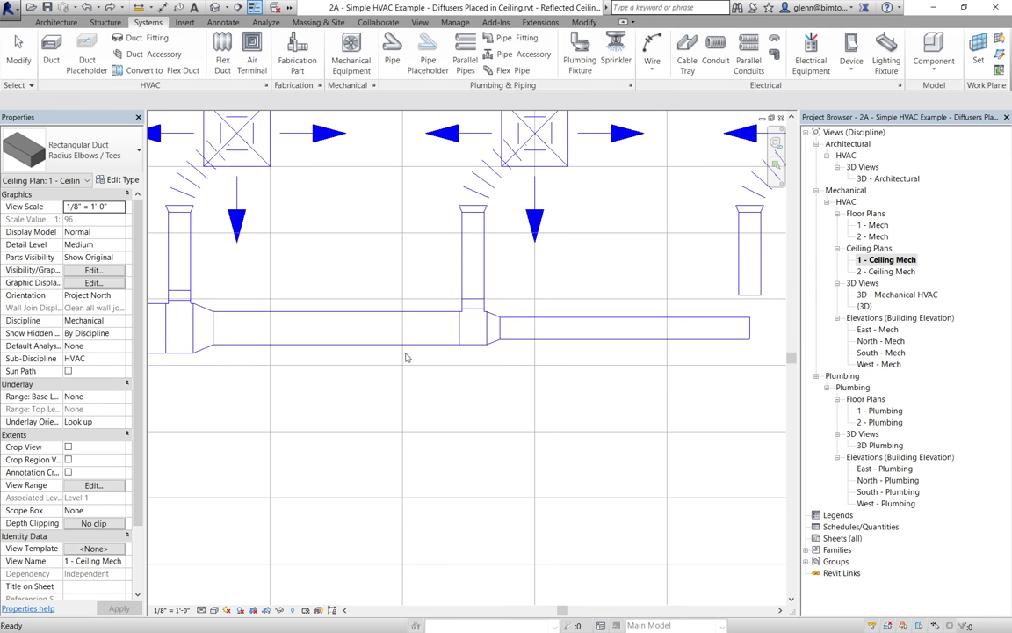
click(473, 348)
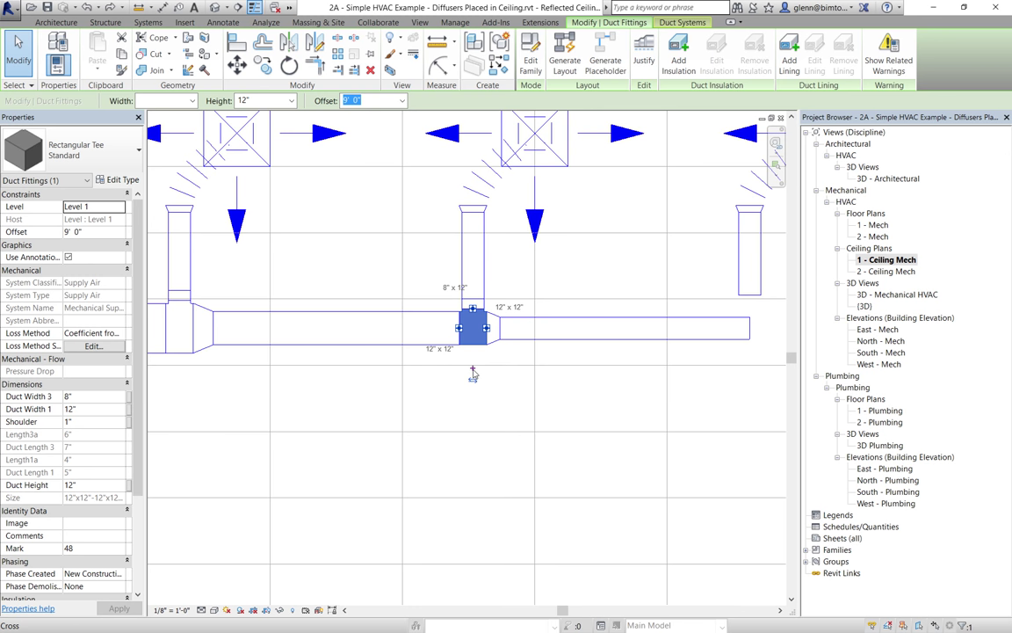
key(Escape)
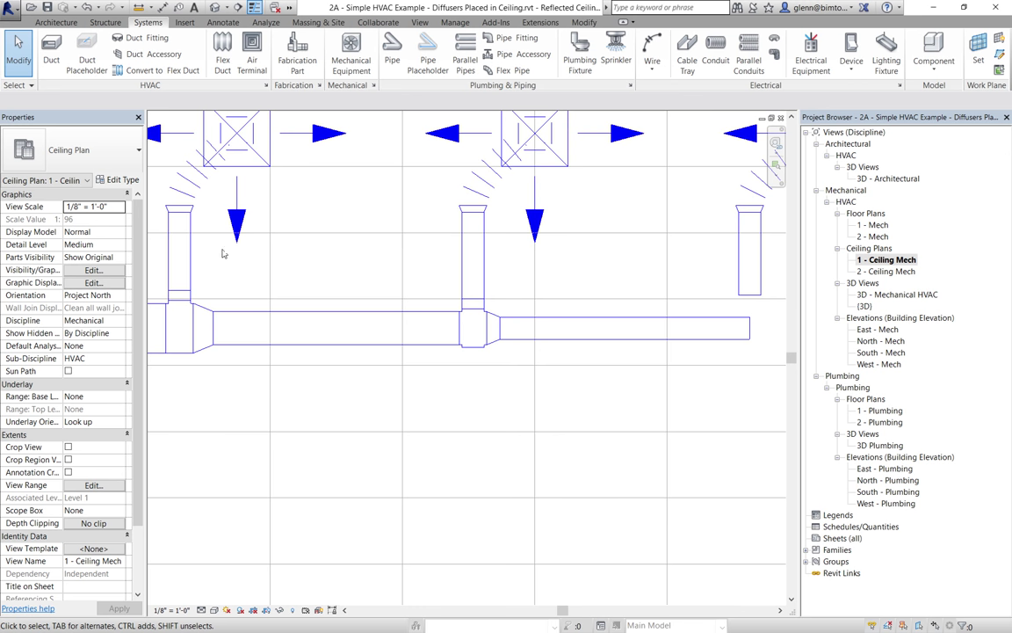
key(d)
key(t)
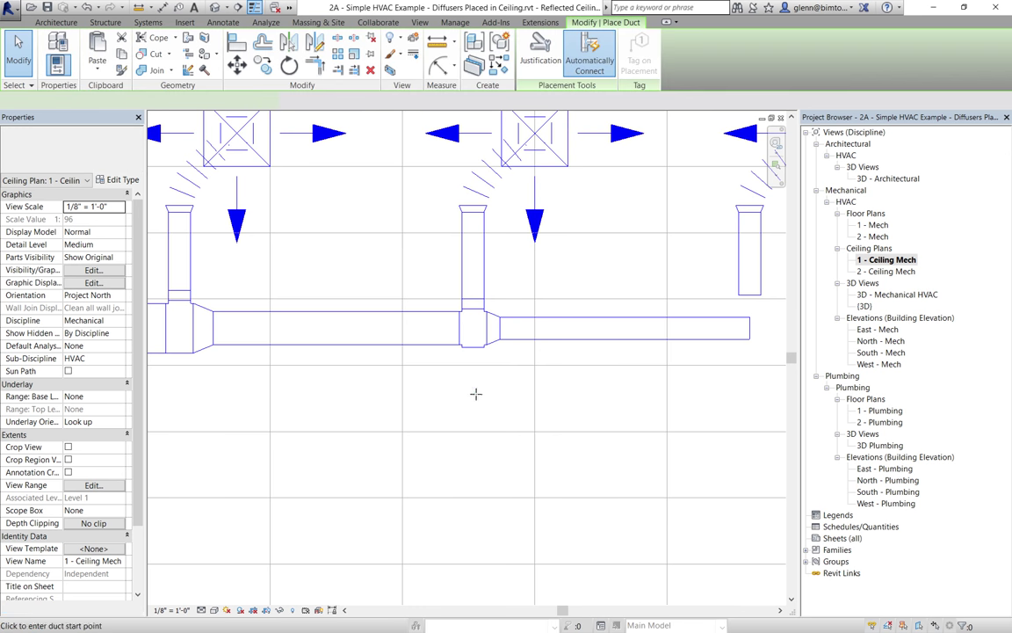
Step: Draw a 12"x12" supply duct straight down from the cross's bottom connector
click(473, 347)
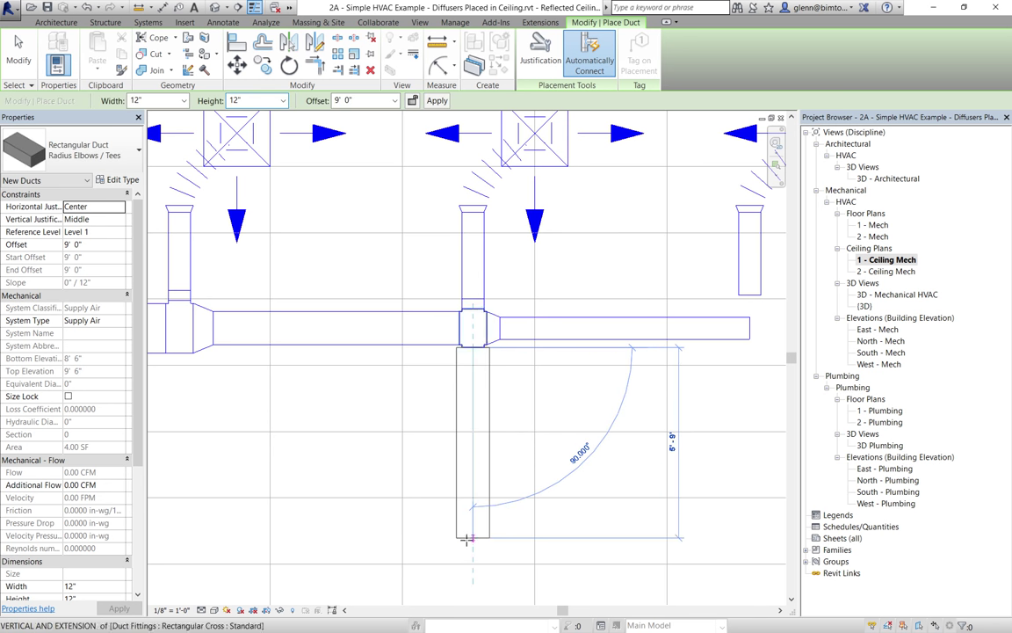
click(468, 540)
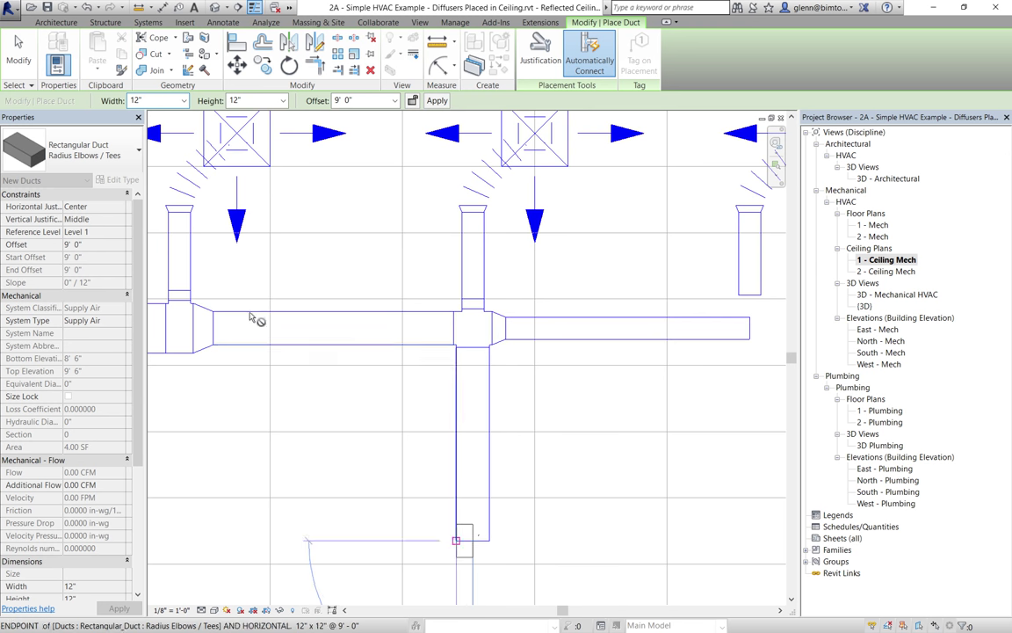
key(Escape)
key(Escape)
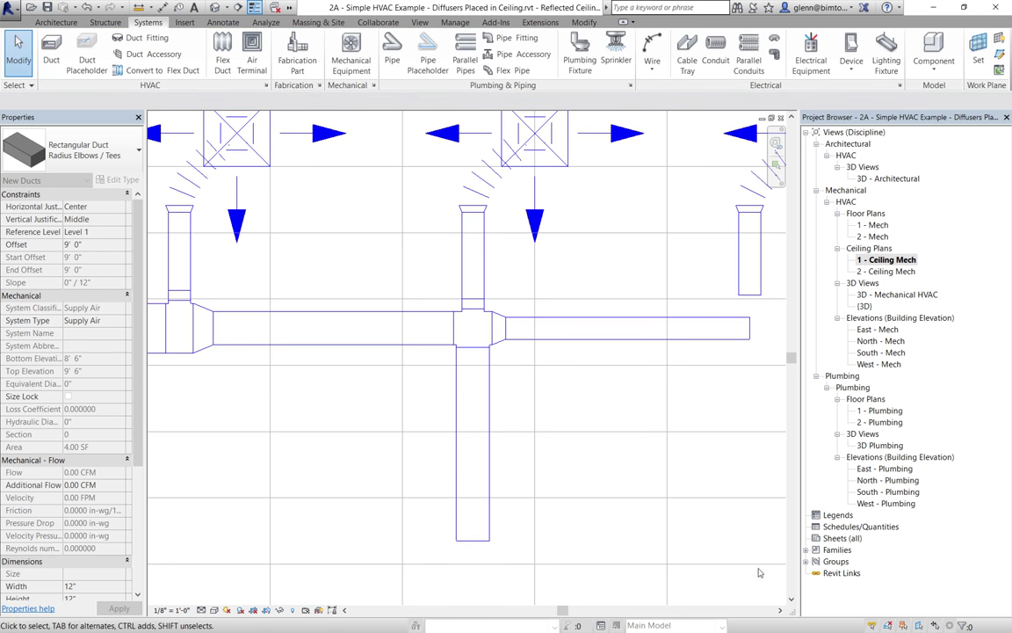
Step: Stretch the right diffuser's short duct down to the main duct's end, then undo that connection
click(779, 610)
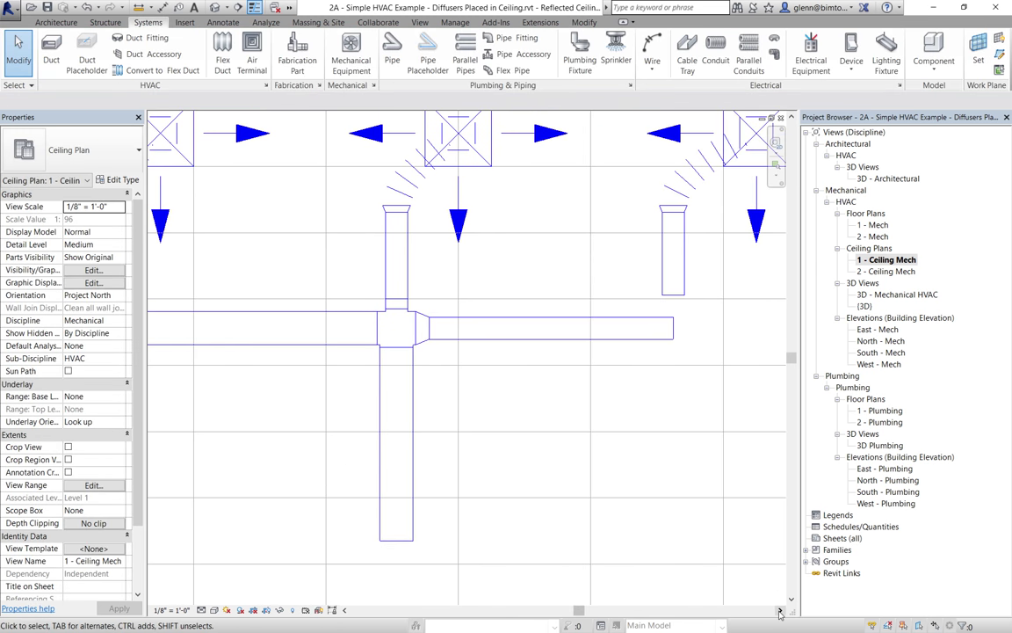
click(779, 609)
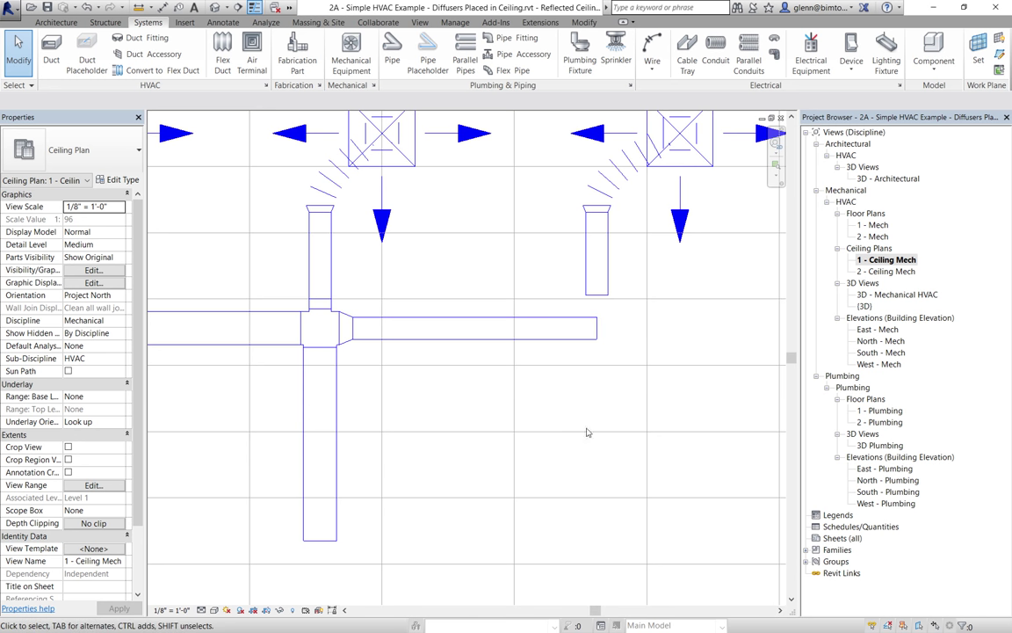
click(602, 290)
drag(597, 295, 596, 327)
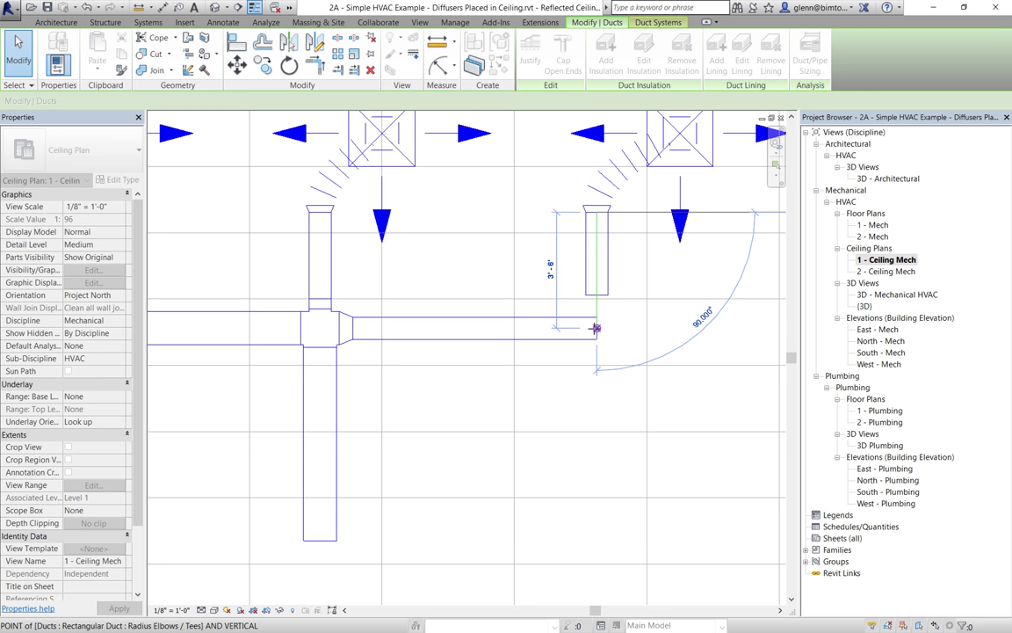
drag(596, 329, 596, 328)
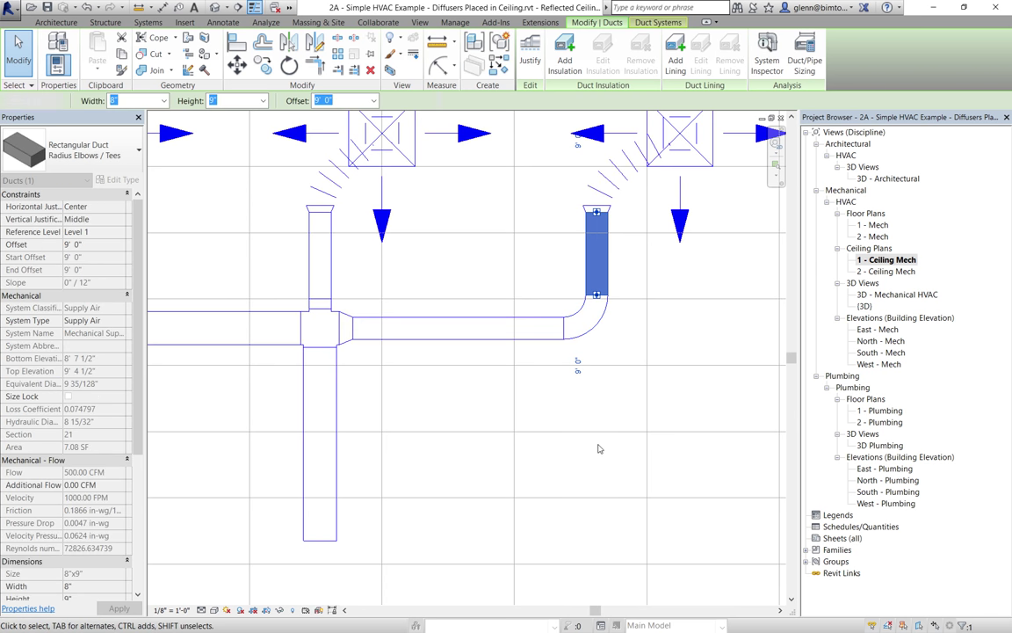
key(Escape)
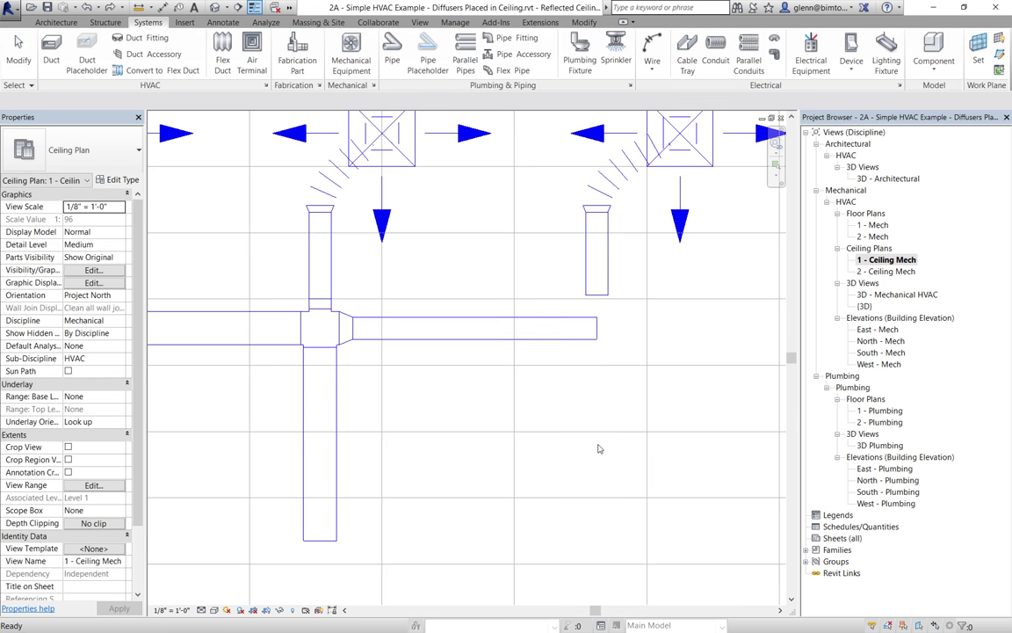
key(ctrl+z)
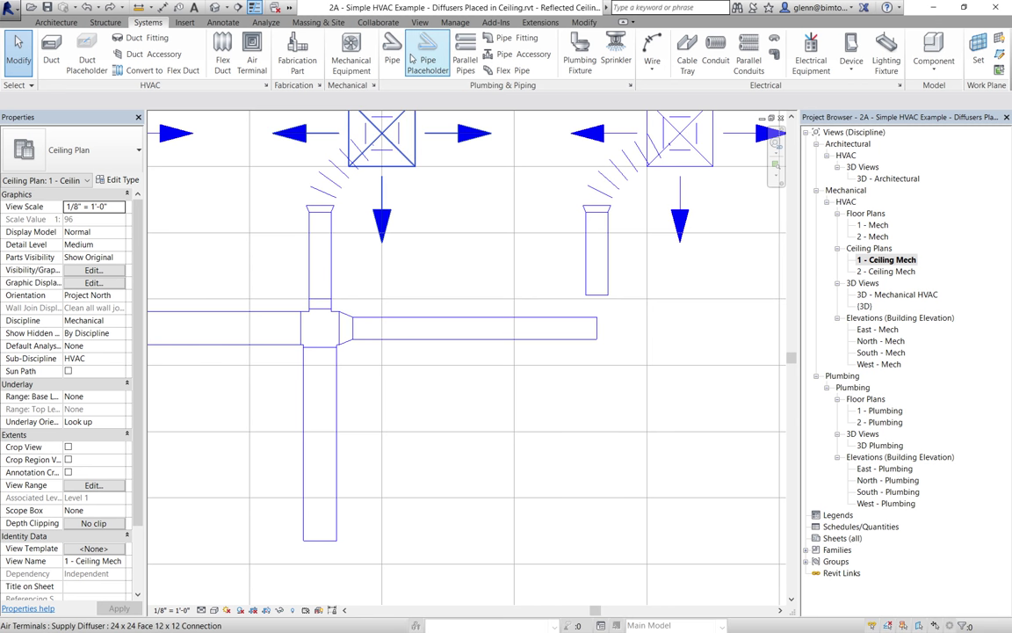
Step: Join the main horizontal duct and the vertical drop at a corner elbow with Trim/Extend to Corner (TR)
click(582, 23)
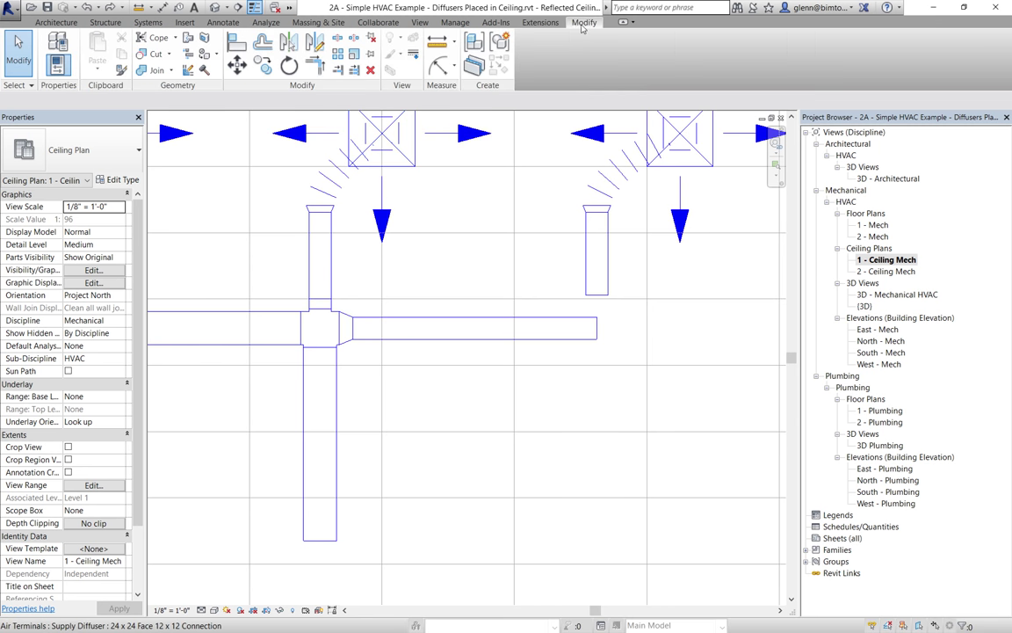
key(t)
key(r)
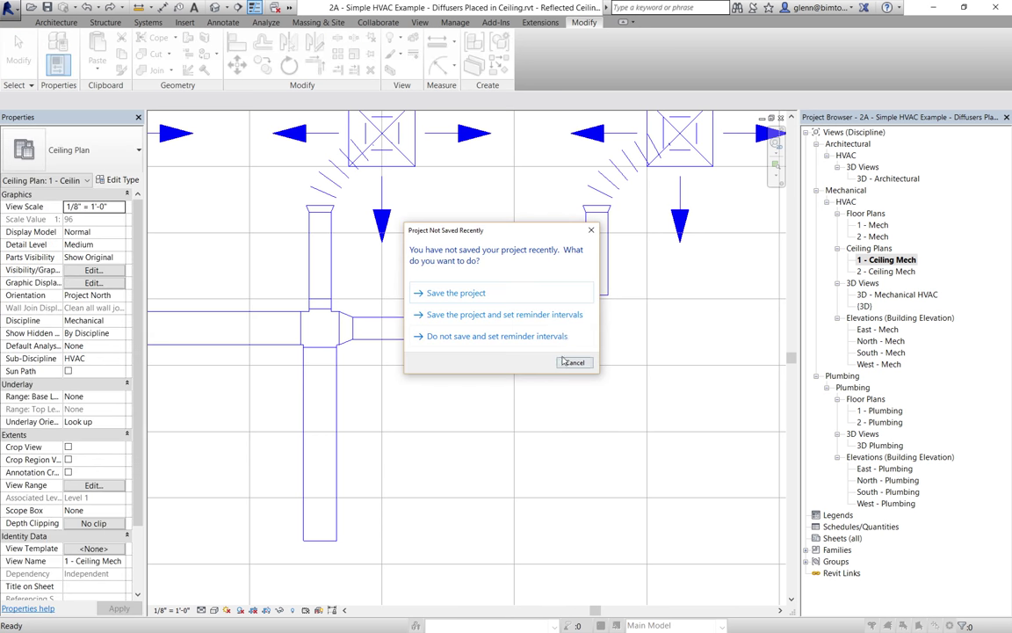
click(577, 361)
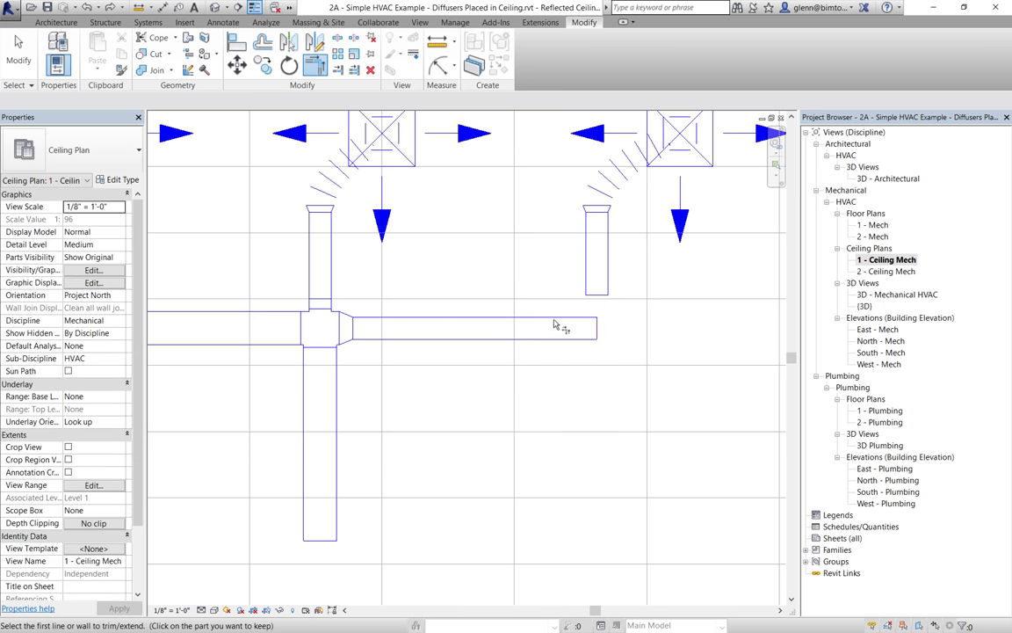
click(555, 327)
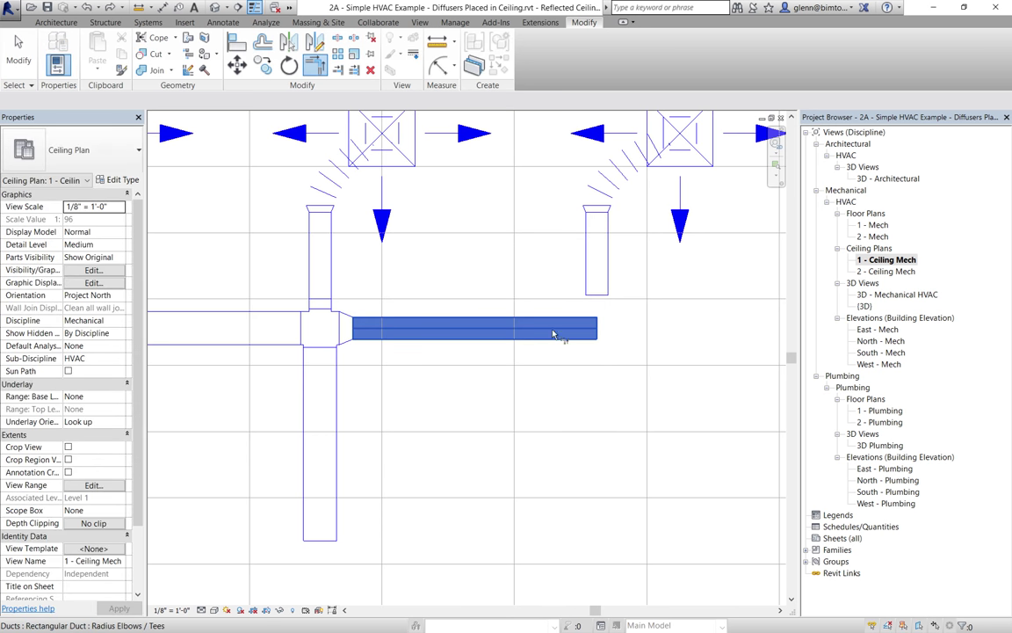
click(598, 276)
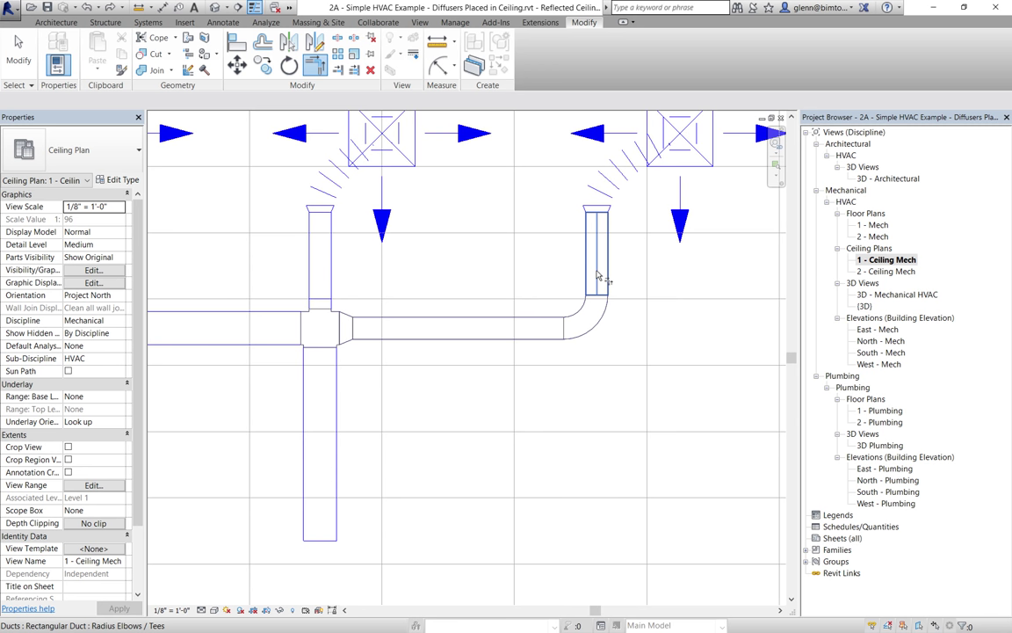
Step: Open the 2C - Simple HVAC Example - Ducts Mirrored To Both Sides of Building .rvt file
click(32, 8)
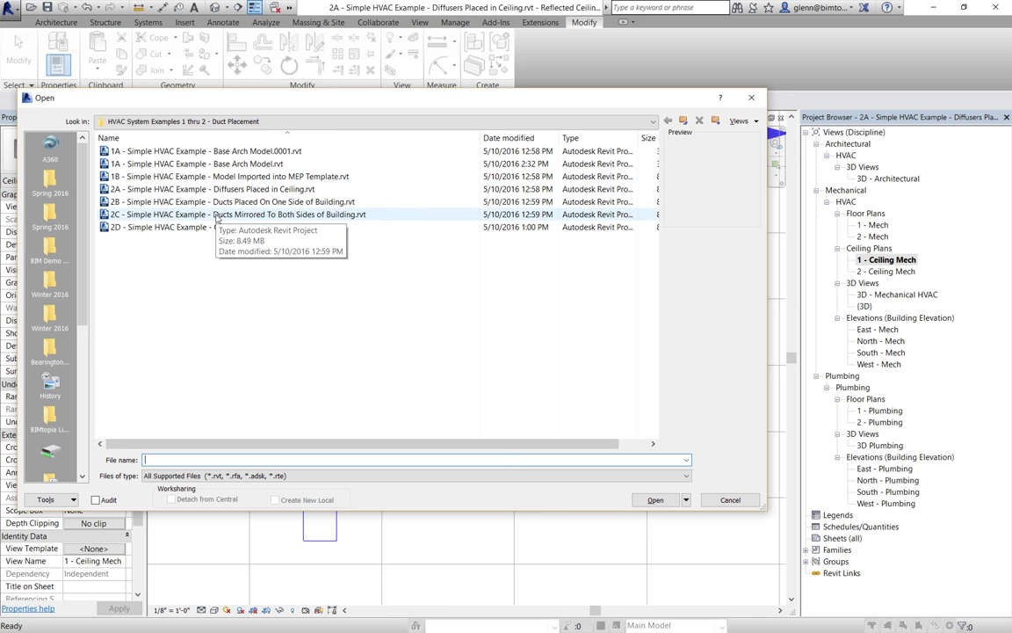
double_click(217, 216)
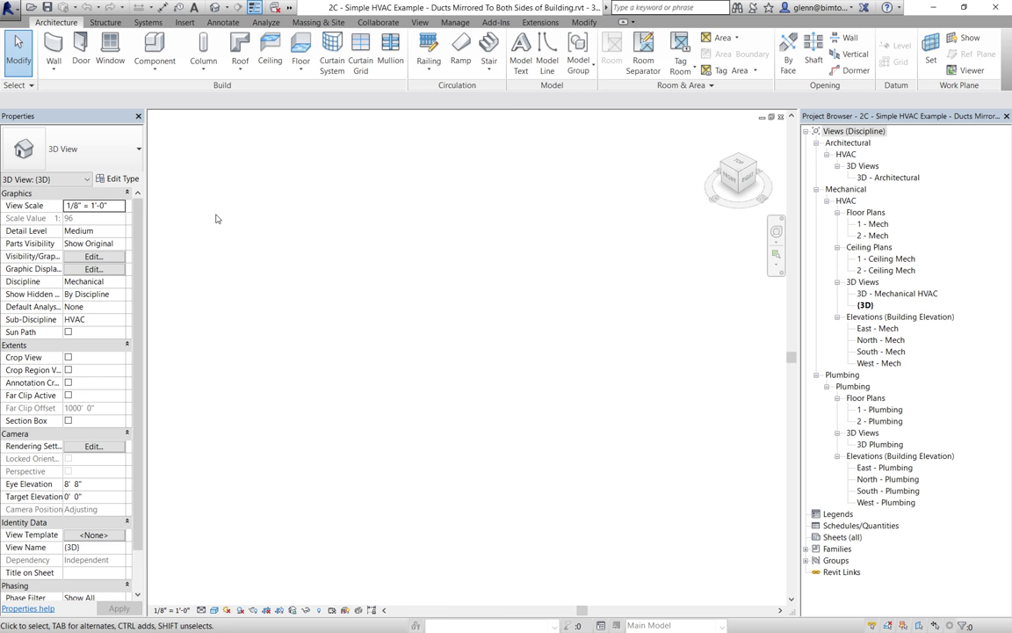
Step: View the mirrored ducts in Default 3D, then open 1 - Ceiling Mech zoomed to the top-left diffuser
click(215, 8)
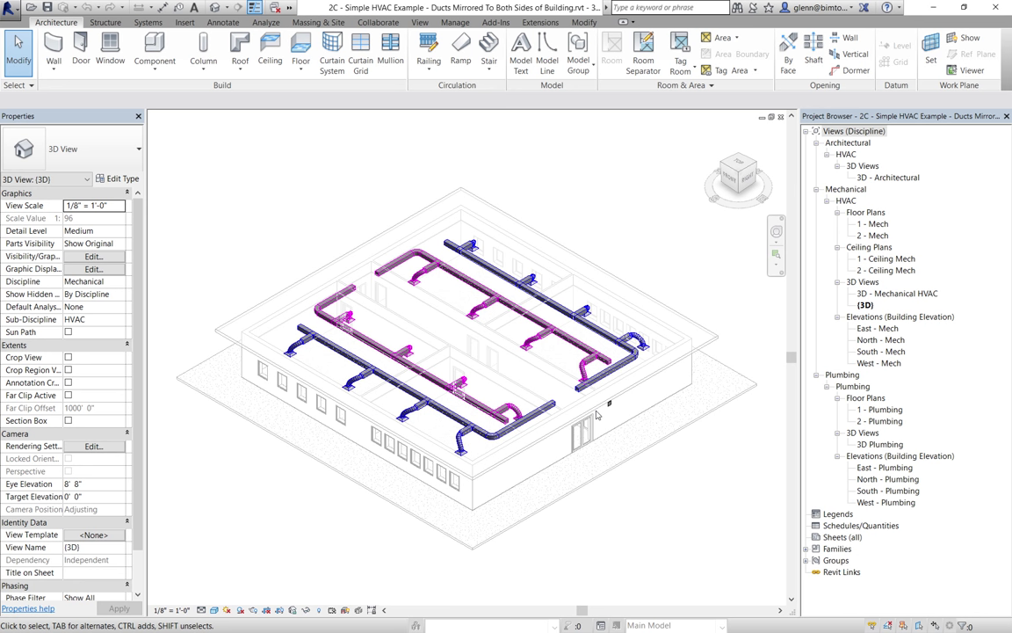
click(885, 260)
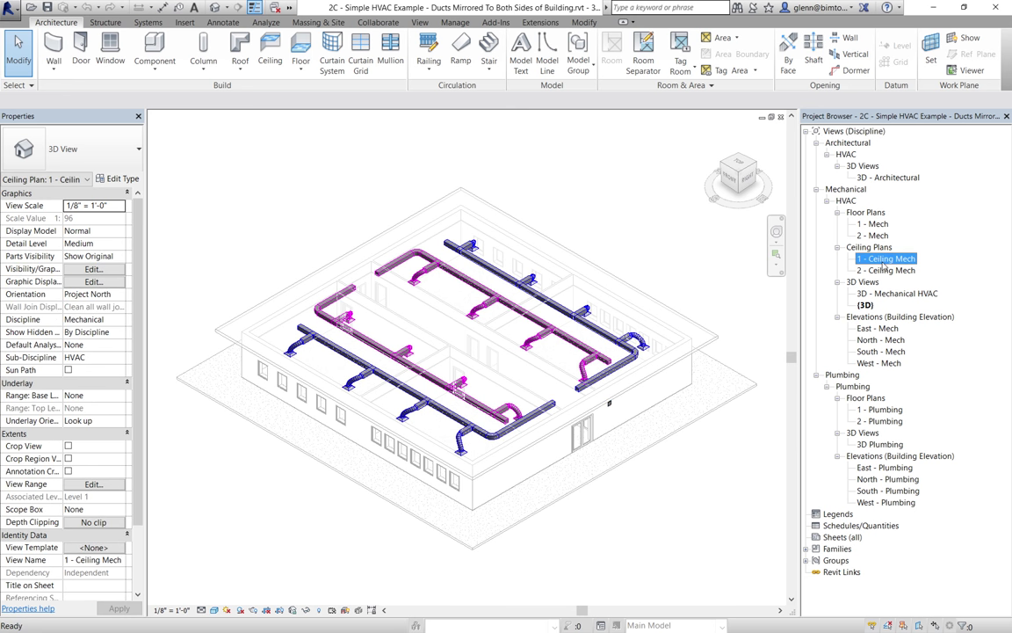
double_click(884, 260)
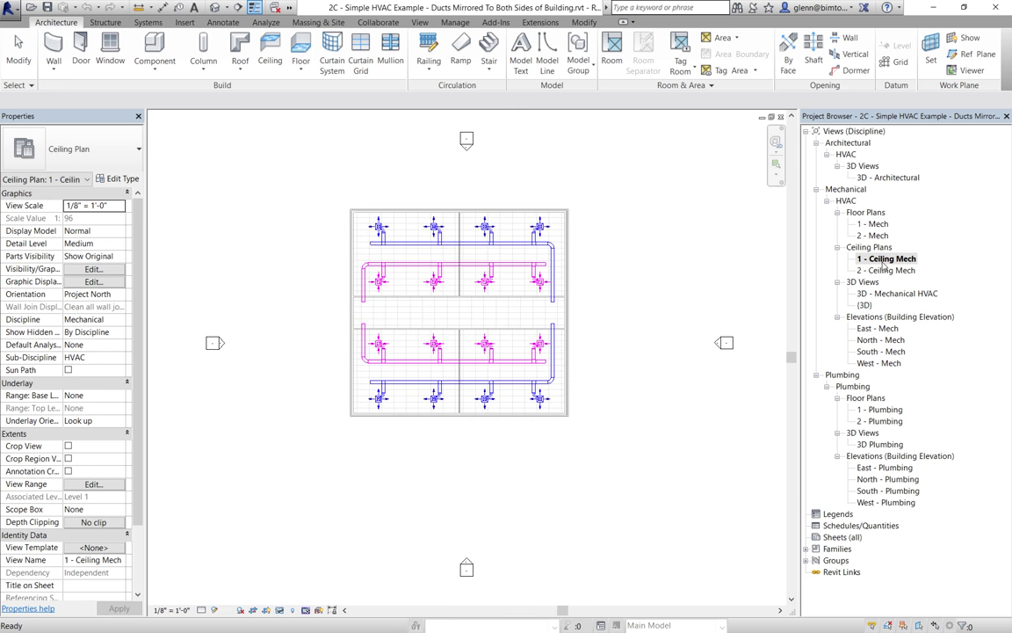
click(776, 164)
drag(352, 205, 423, 269)
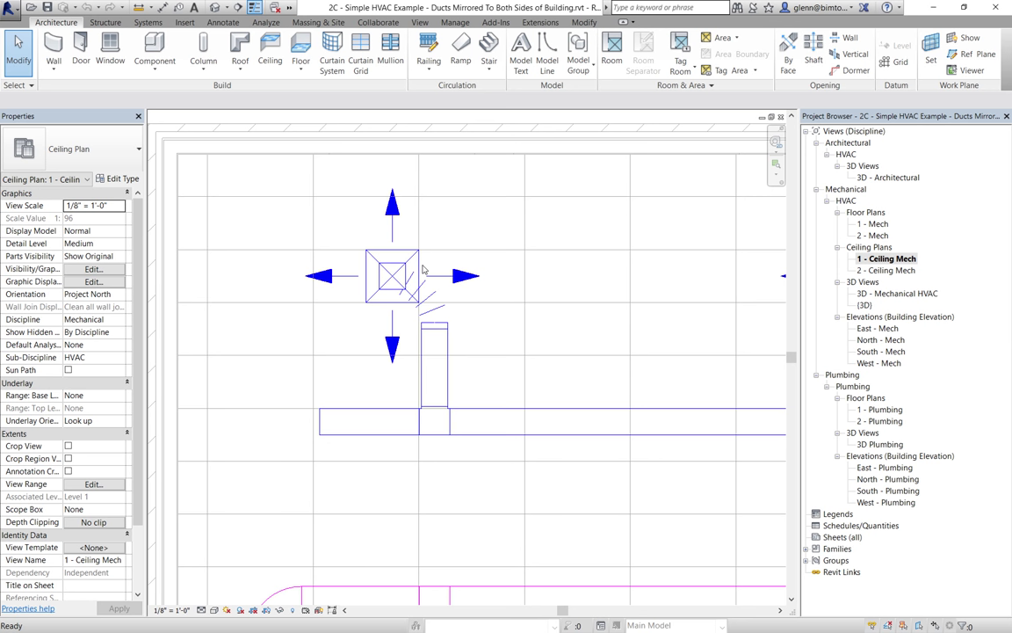
Step: Delete the tee fitting and the short leftover duct stub below the top-left diffuser
click(439, 423)
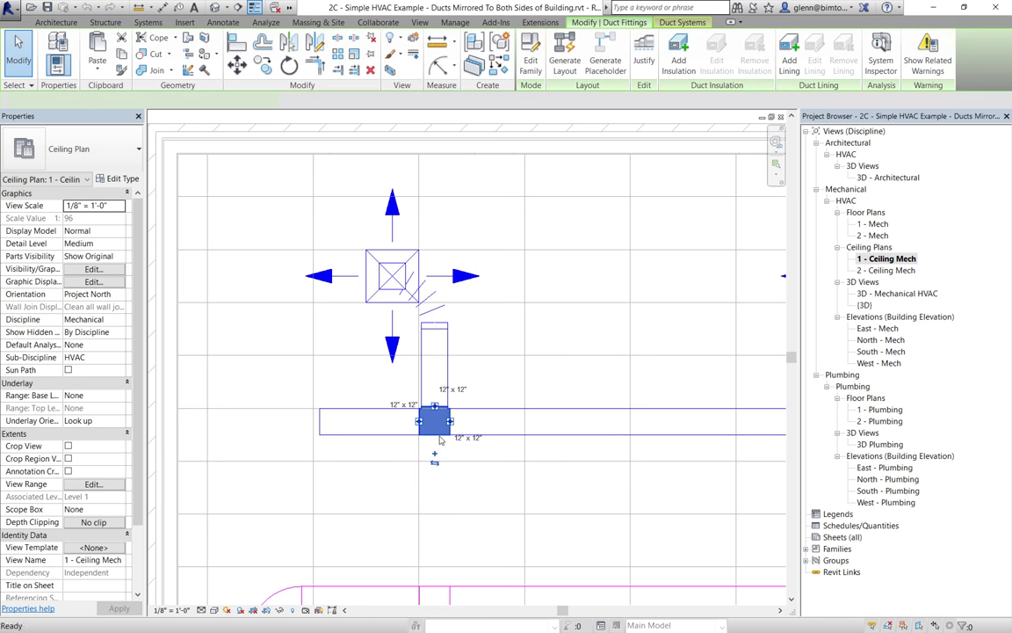
key(Delete)
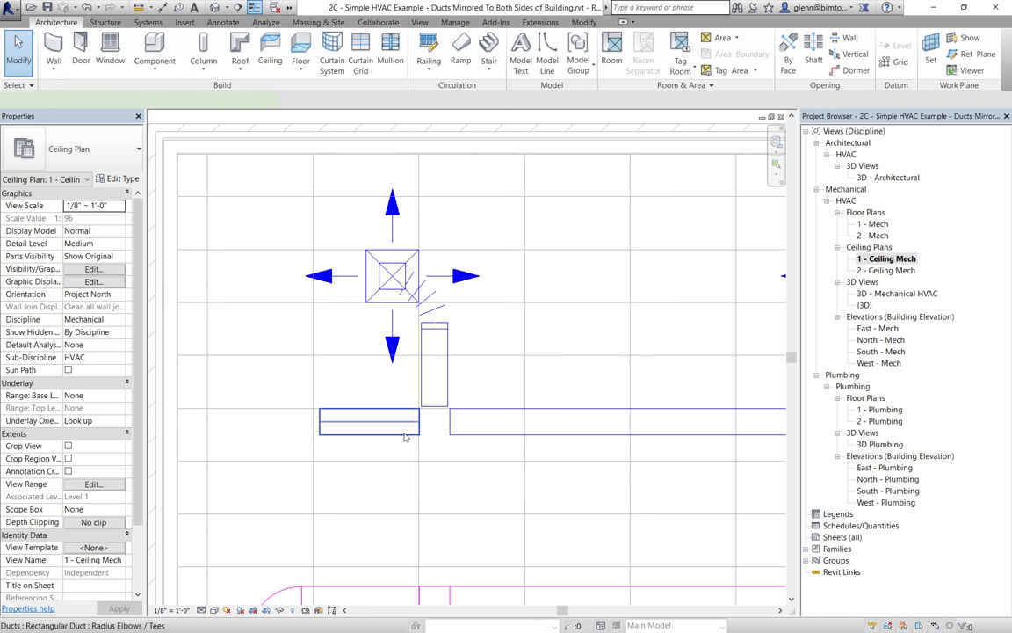
click(404, 434)
key(Delete)
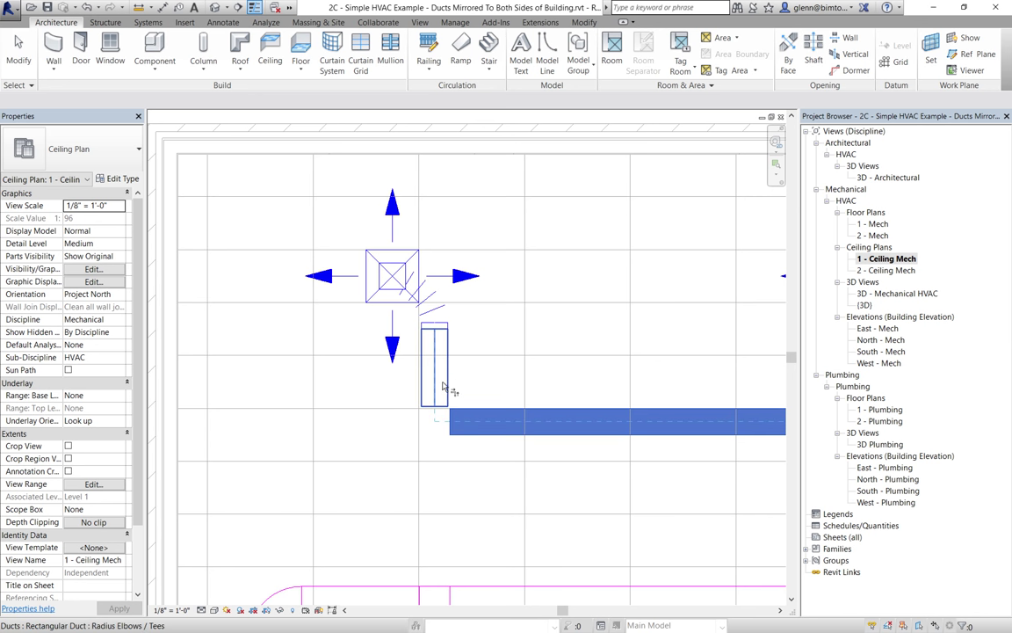
Step: Join the top-left diffuser's vertical branch to the main duct's left end with an elbow
click(444, 387)
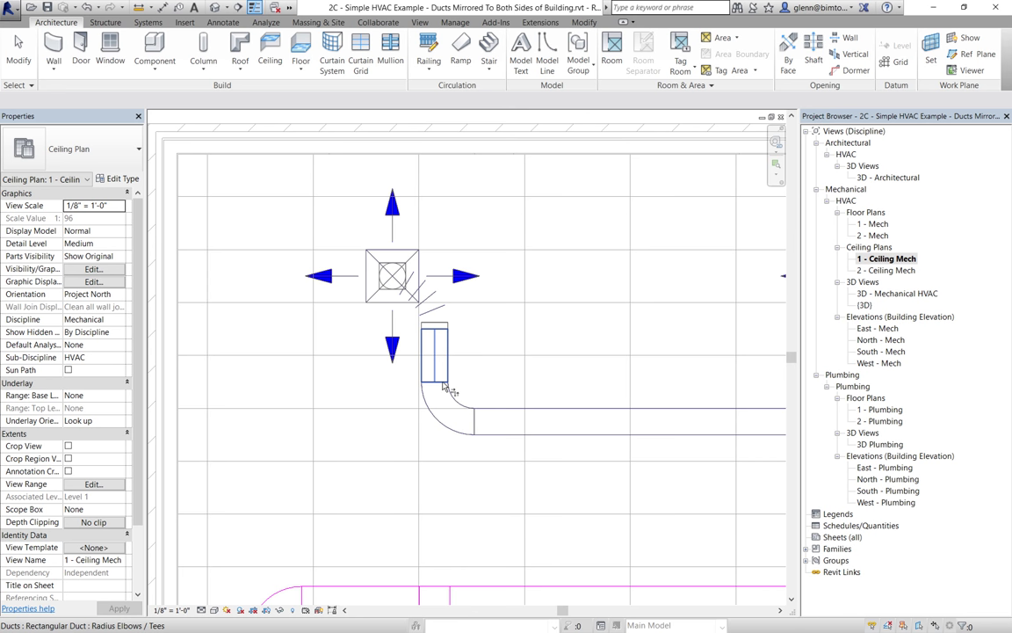
scroll(444, 387, down, 3)
scroll(444, 387, down, 2)
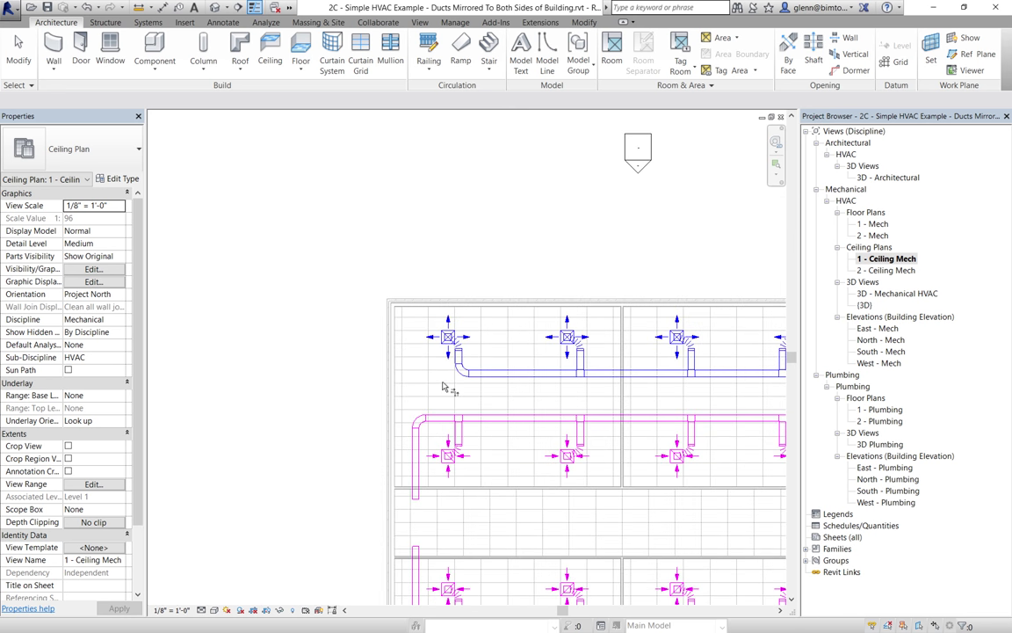
key(z)
key(o)
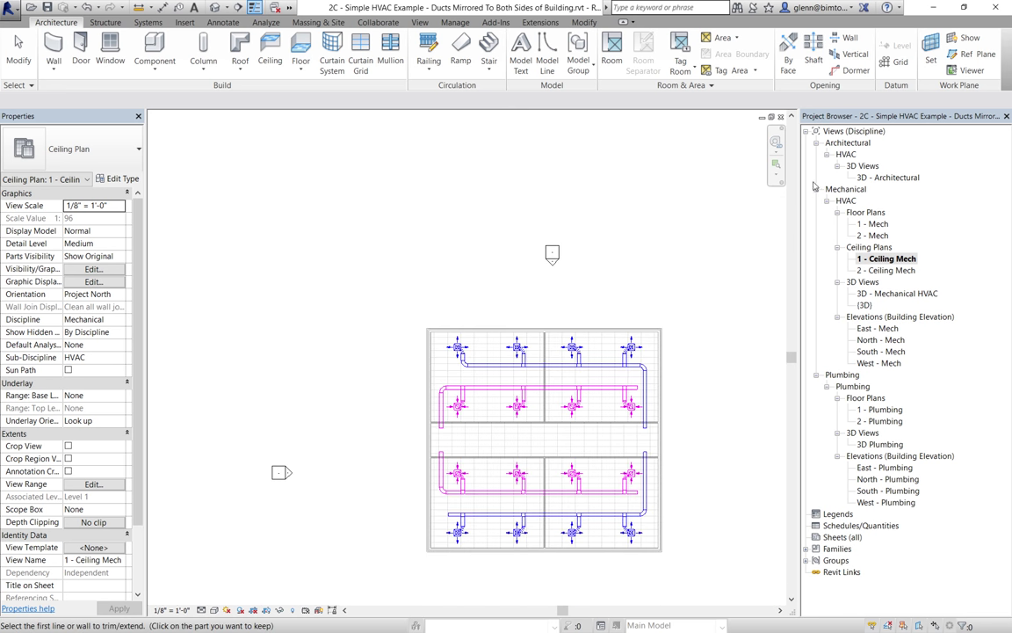
Step: Zoom in on the return diffuser area and cancel the started Trim/Extend command
click(777, 164)
drag(592, 363, 678, 444)
key(t)
key(r)
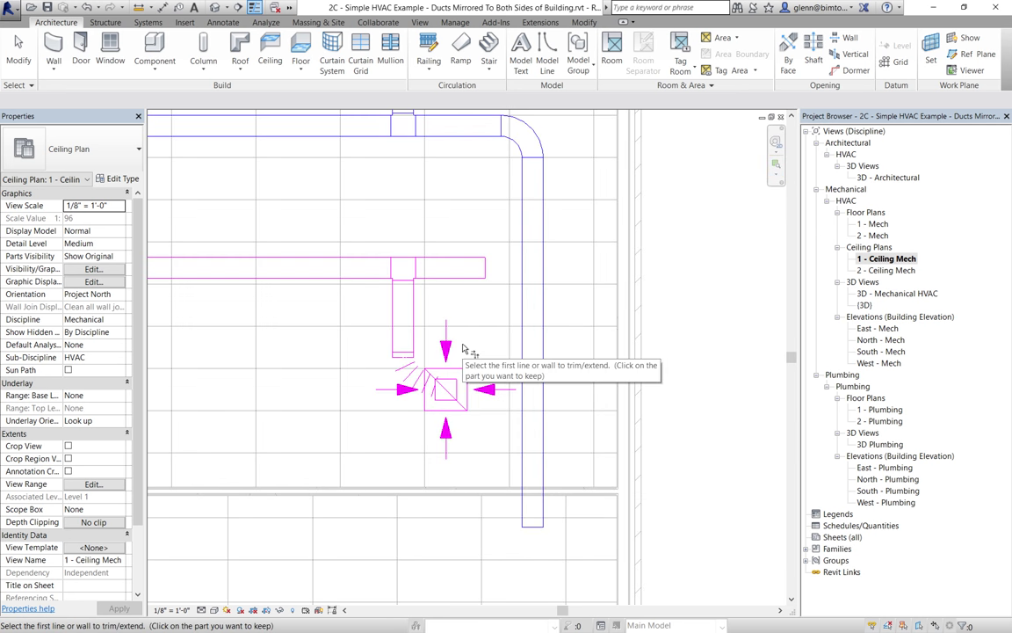
key(super+a)
click(17, 48)
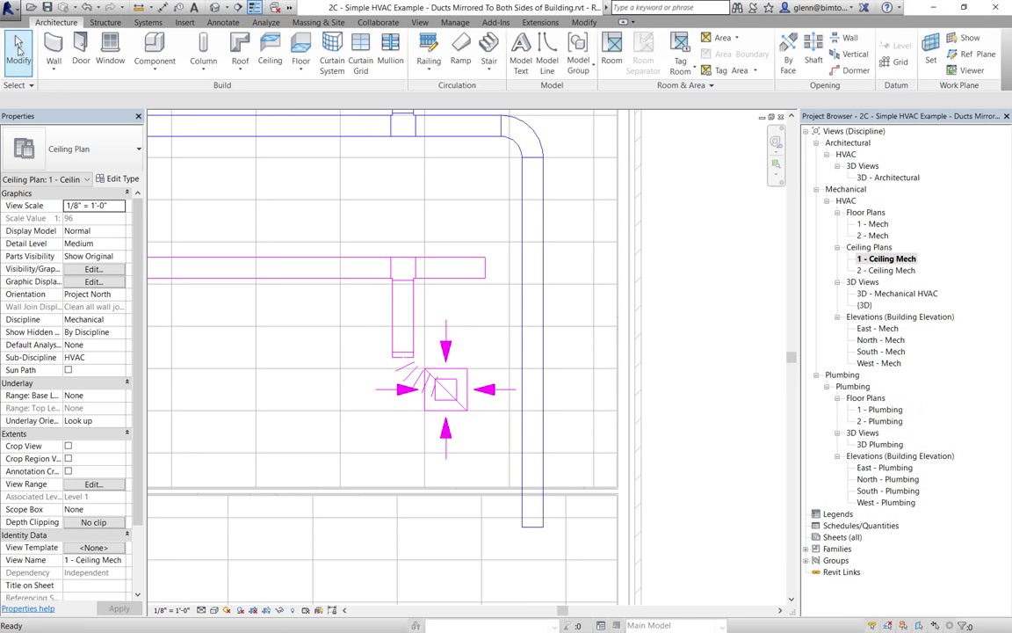
Step: Cap the open end of the return duct segment past the tee with Cap Open Ends
click(149, 23)
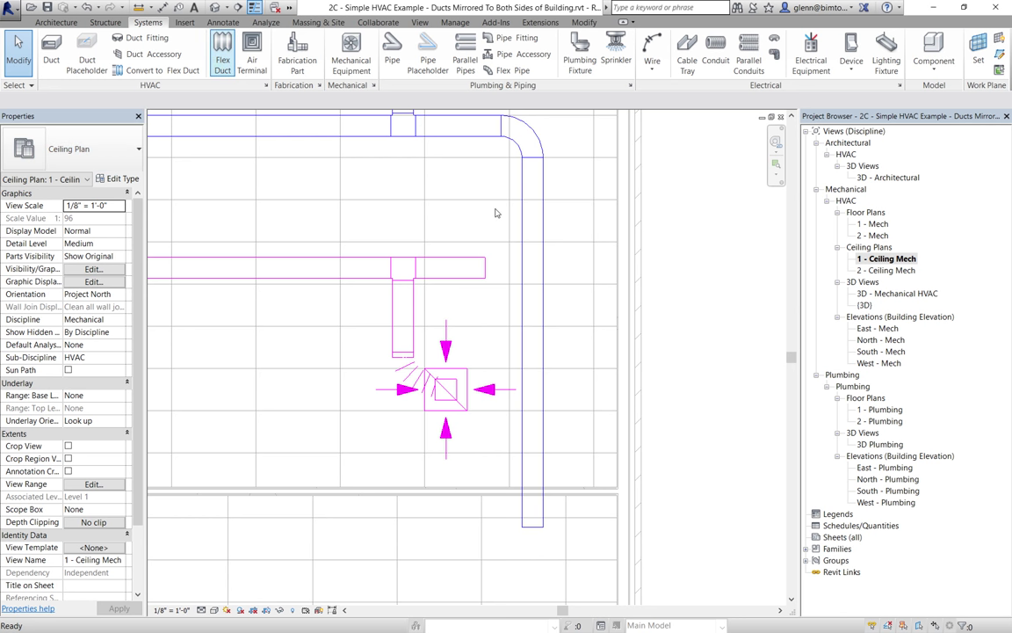
click(457, 274)
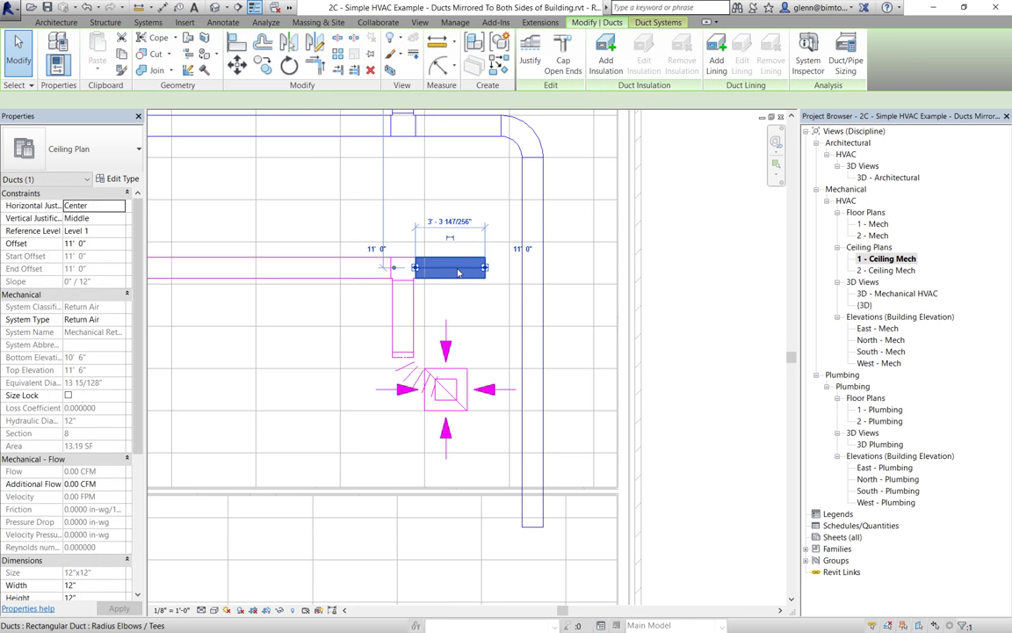
right_click(457, 273)
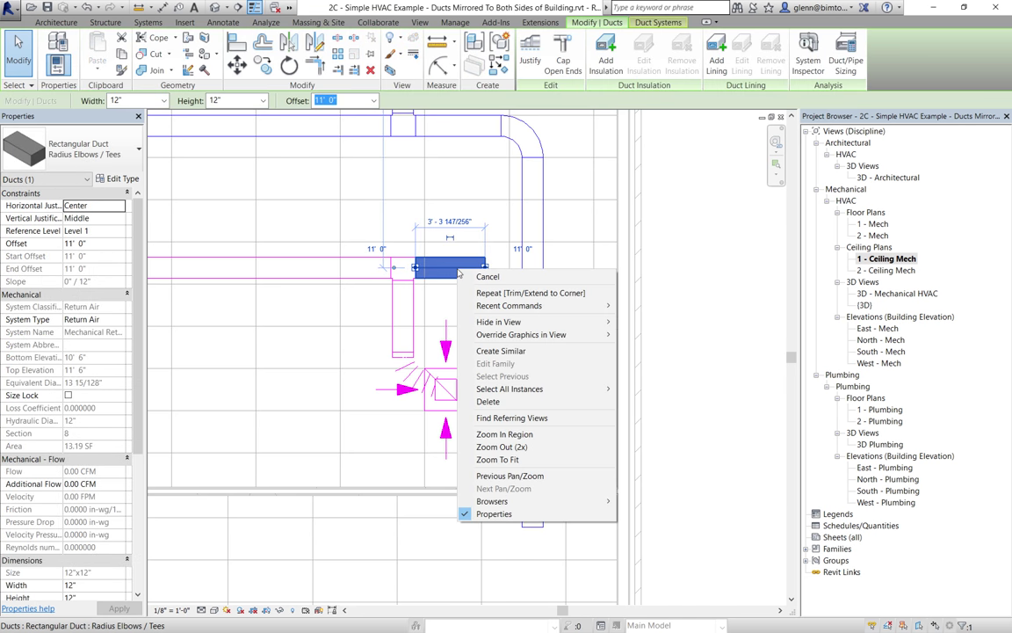
click(577, 60)
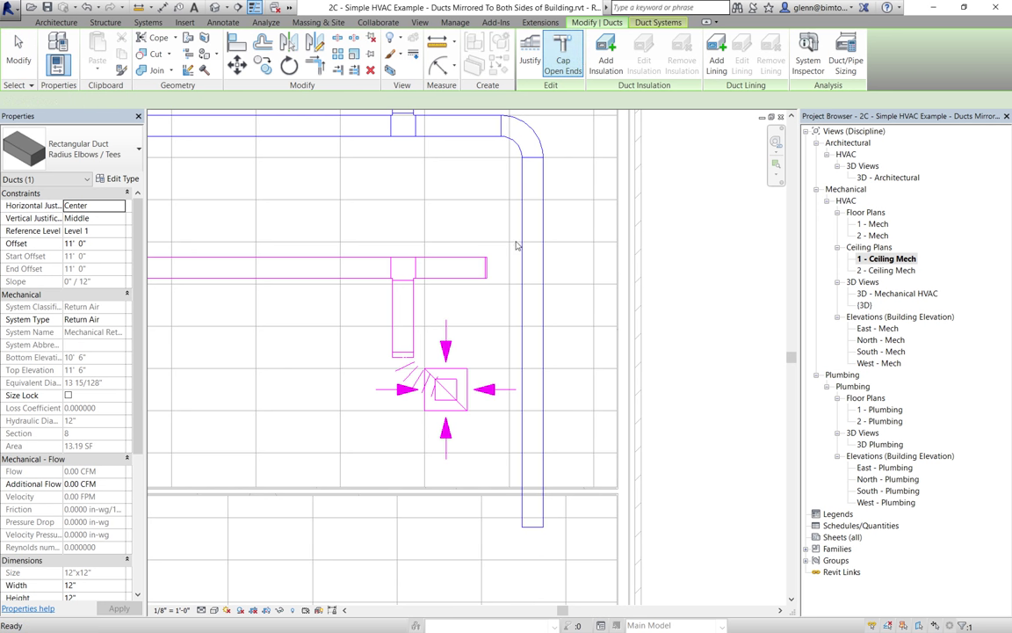
click(488, 269)
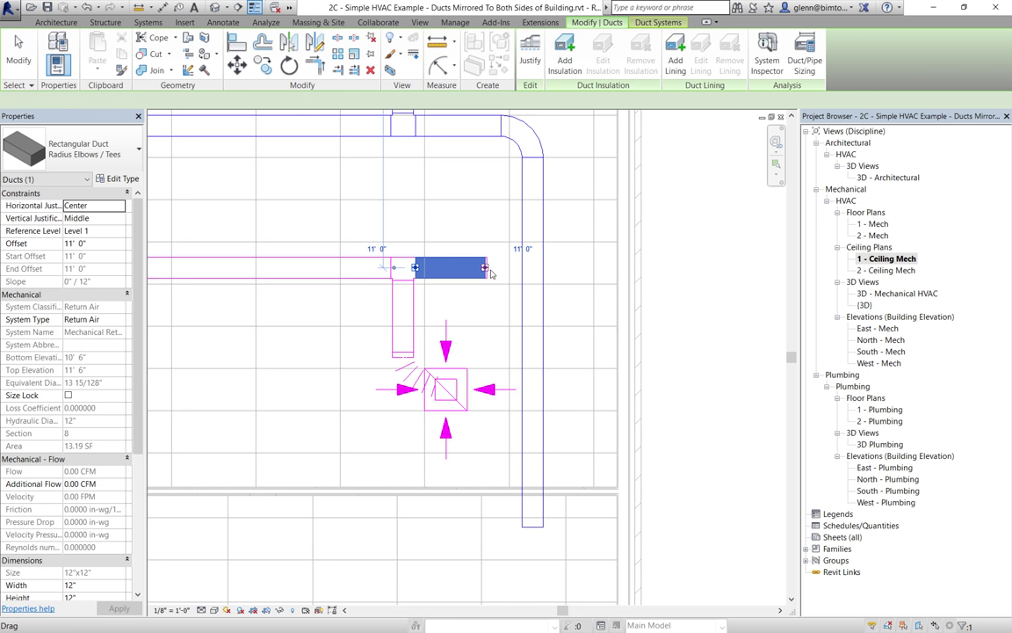
Step: Inspect the new endcap on the return duct end, then switch to the Default 3D View
click(778, 166)
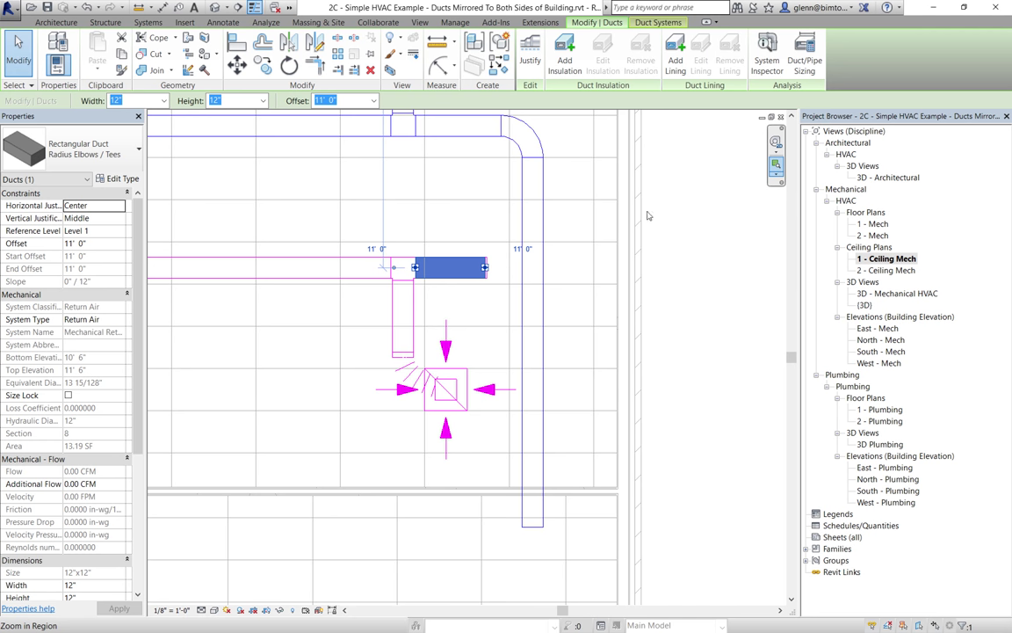
click(433, 250)
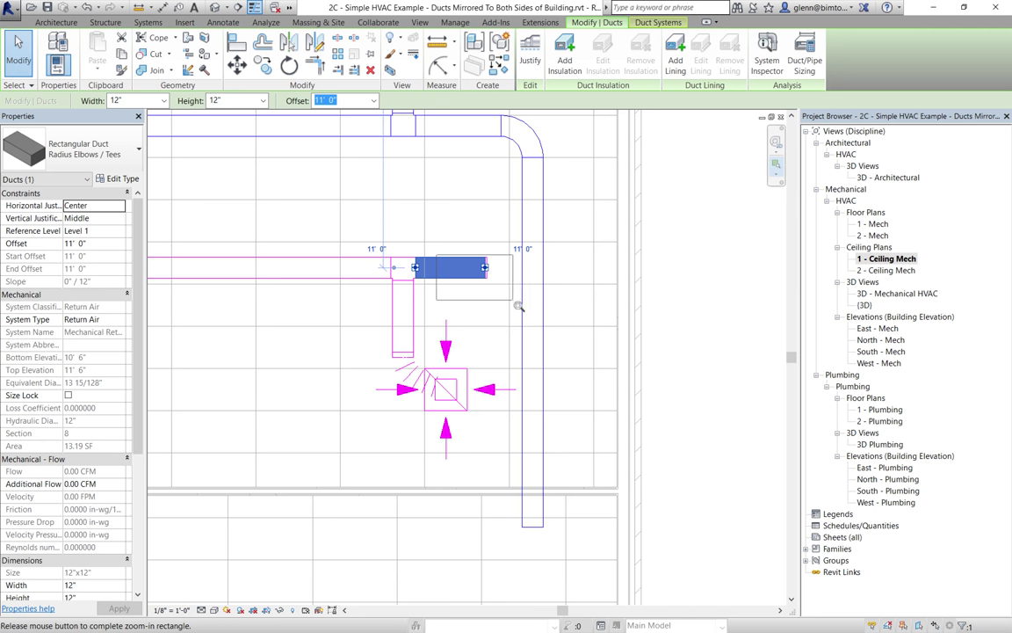
click(515, 303)
key(Escape)
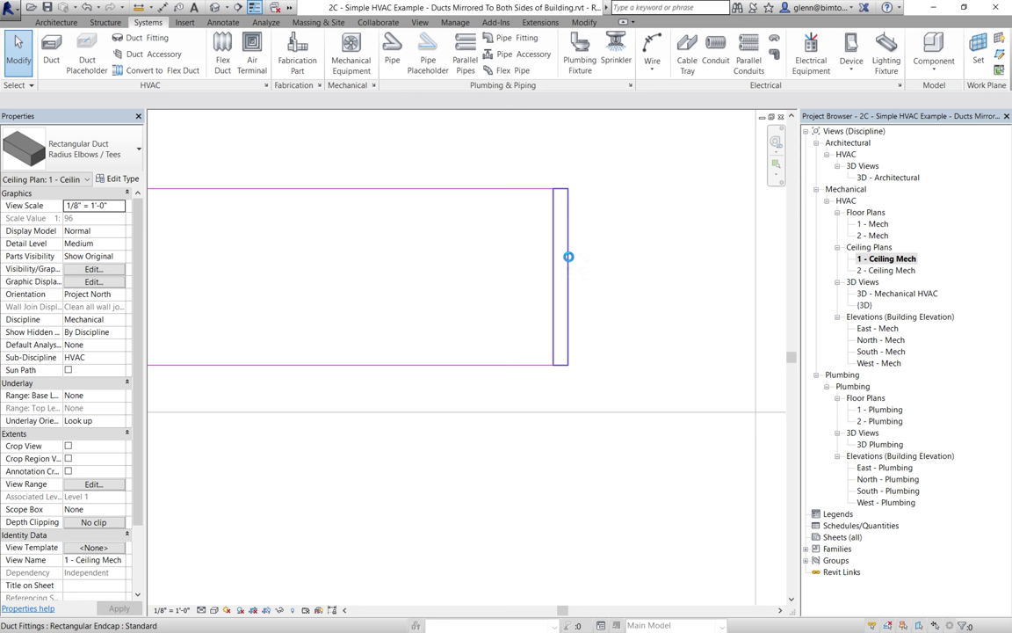
click(569, 257)
scroll(569, 259, down, 2)
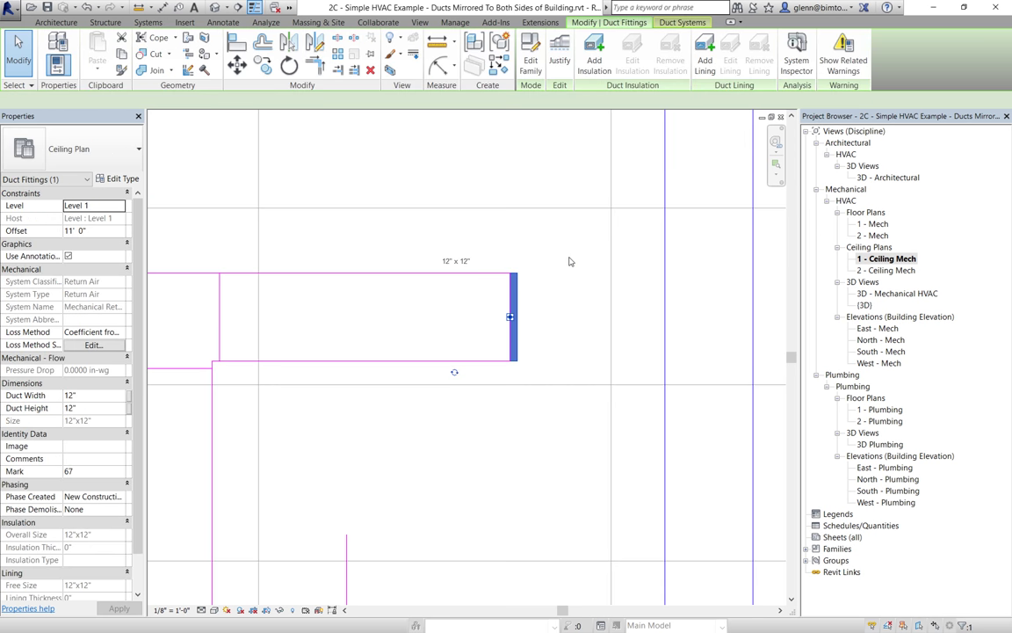
scroll(568, 261, down, 2)
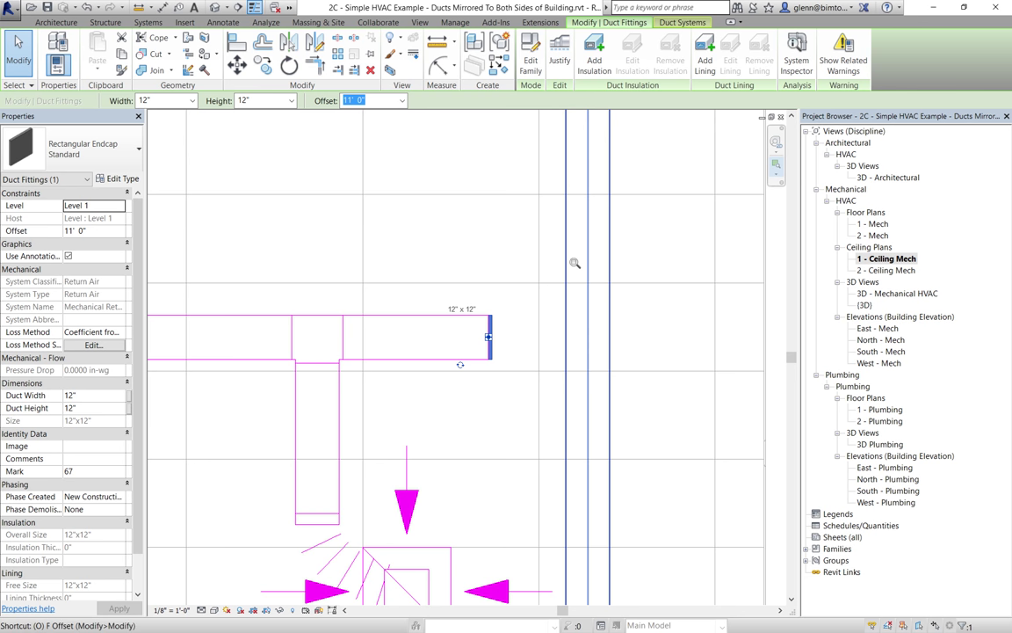
key(super+a)
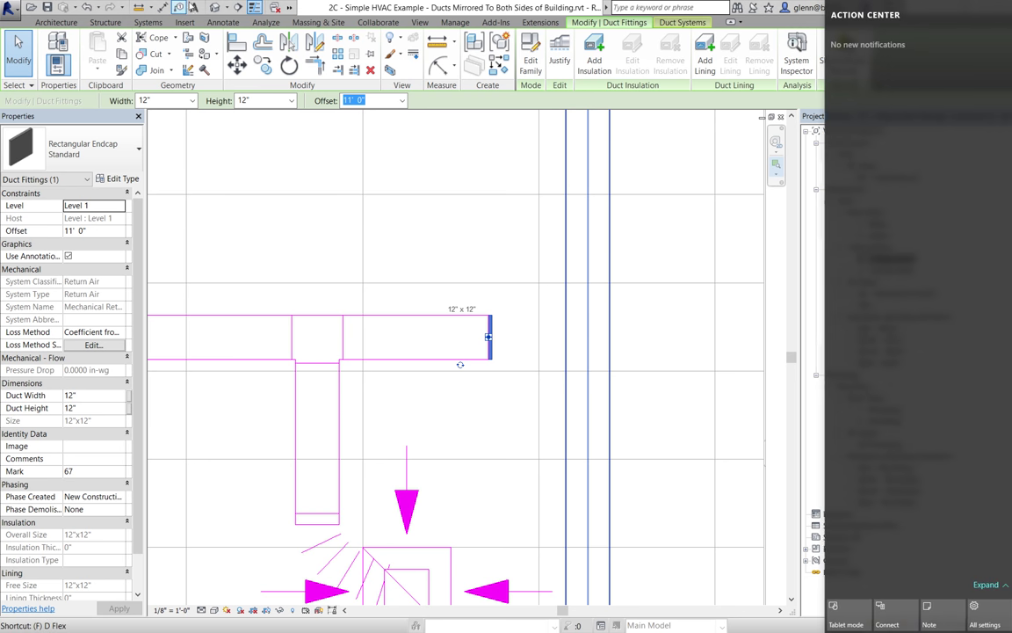
click(218, 7)
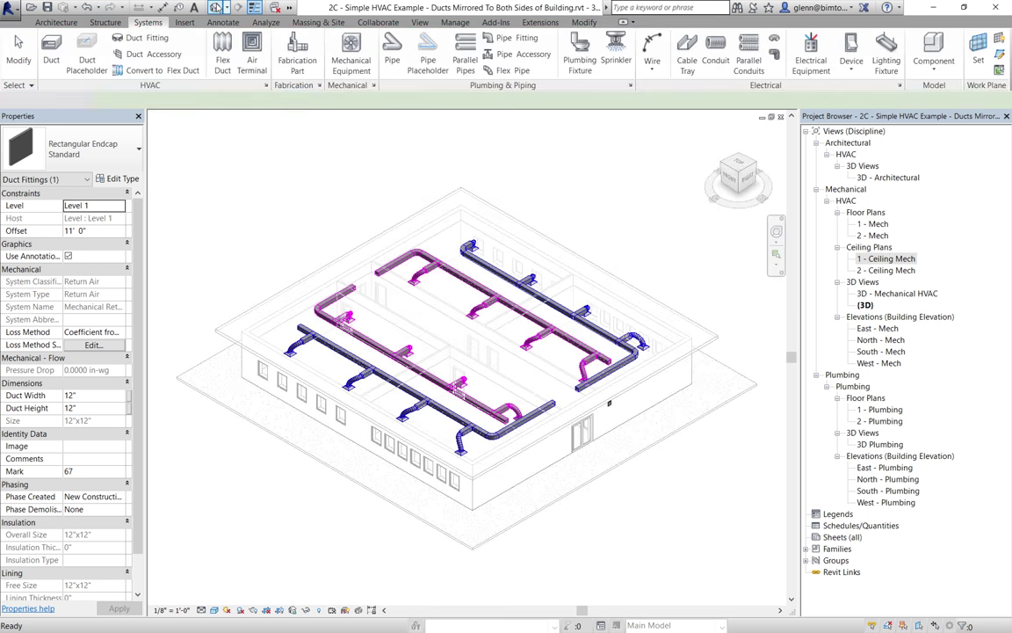
Step: Zoom the 3D view in on the ducts, then closer on a diffuser's flex duct connection
click(775, 255)
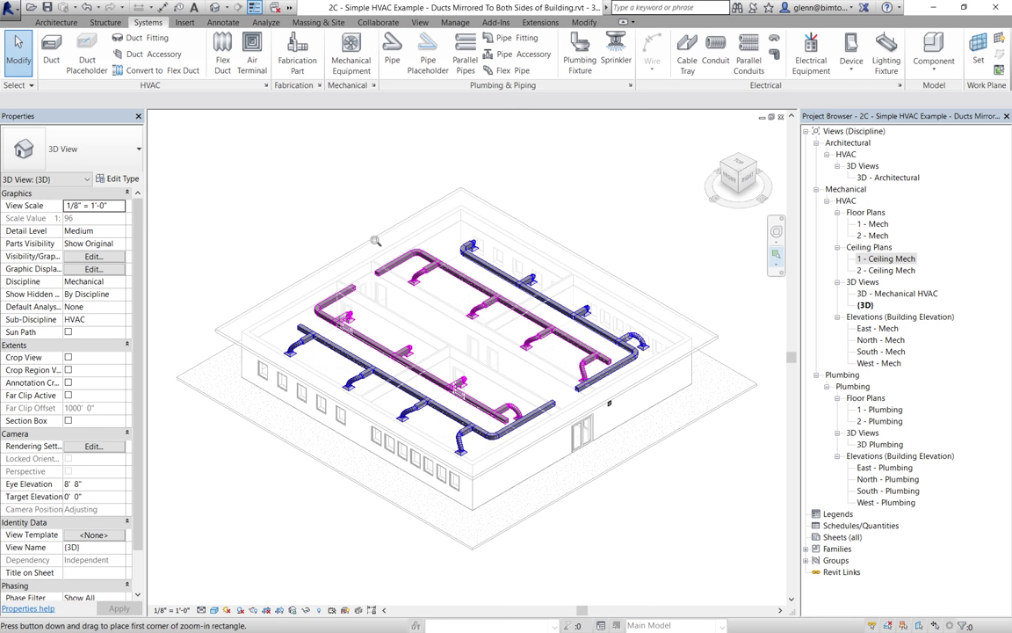
drag(370, 235, 530, 329)
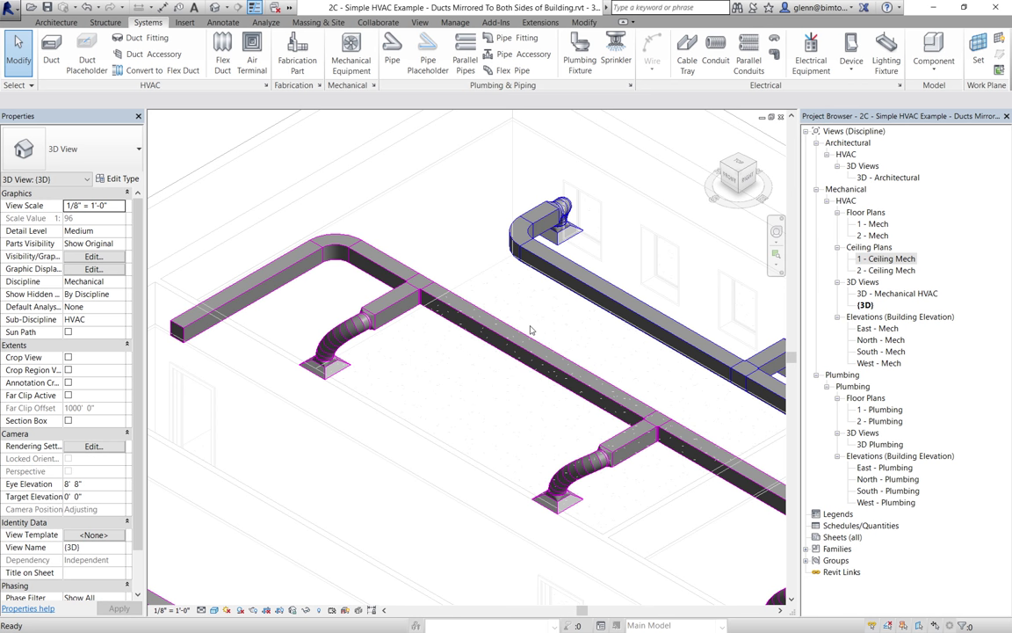
scroll(530, 329, down, 5)
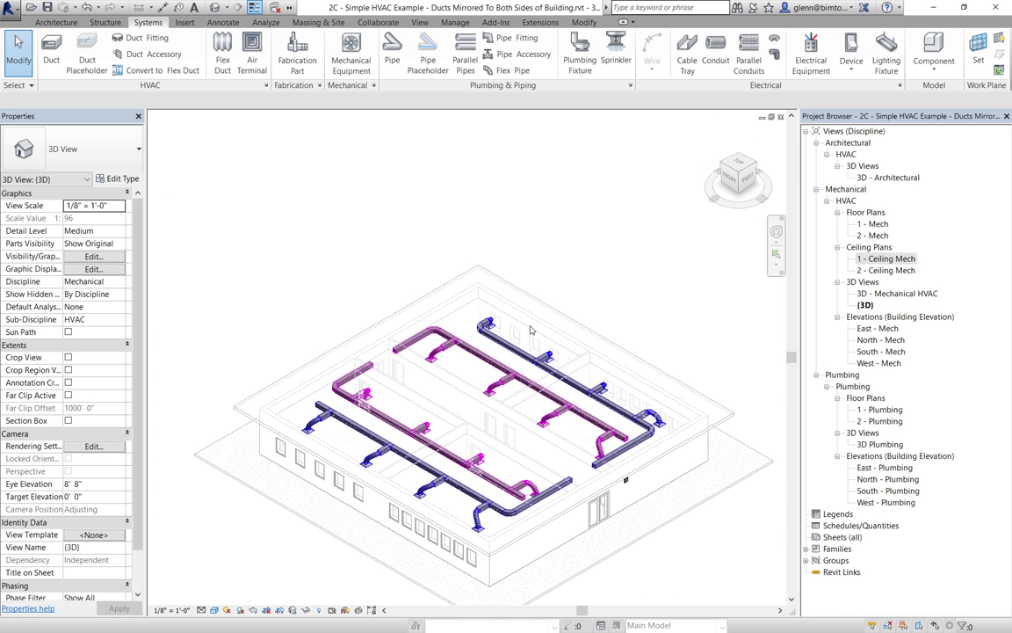
key(super+a)
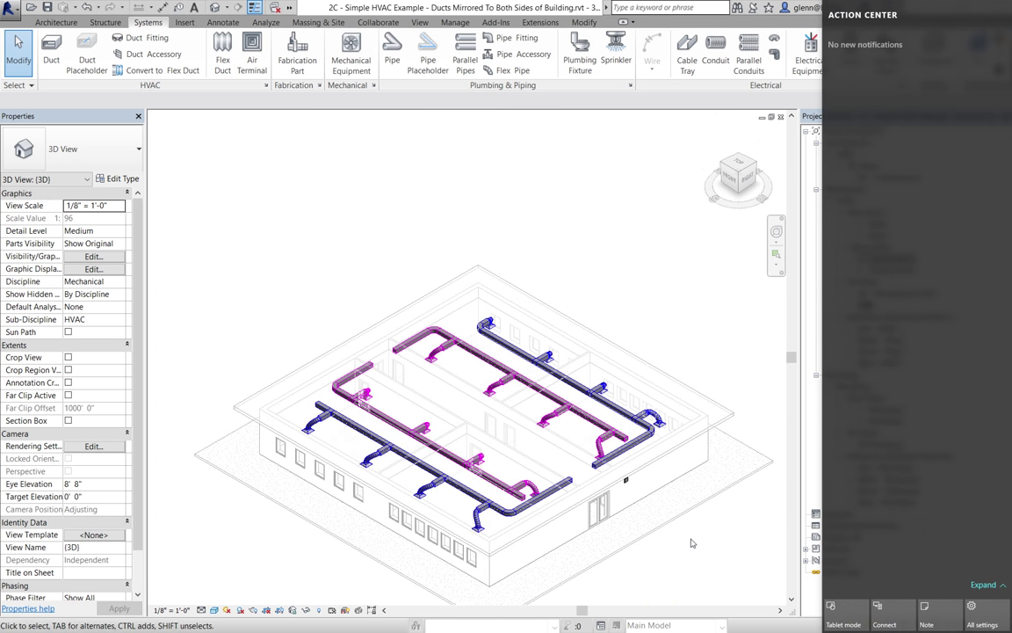
click(630, 487)
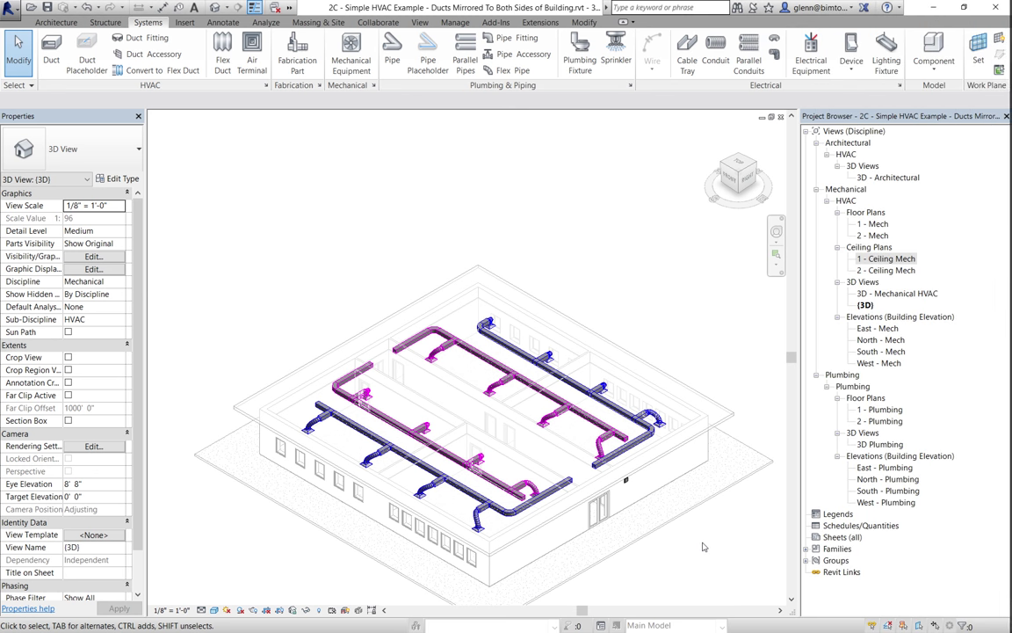
click(776, 260)
drag(529, 384, 630, 470)
Step: Delete the diffuser's flex duct, its rectangle-to-round transition and the round transition at the duct end
key(super+a)
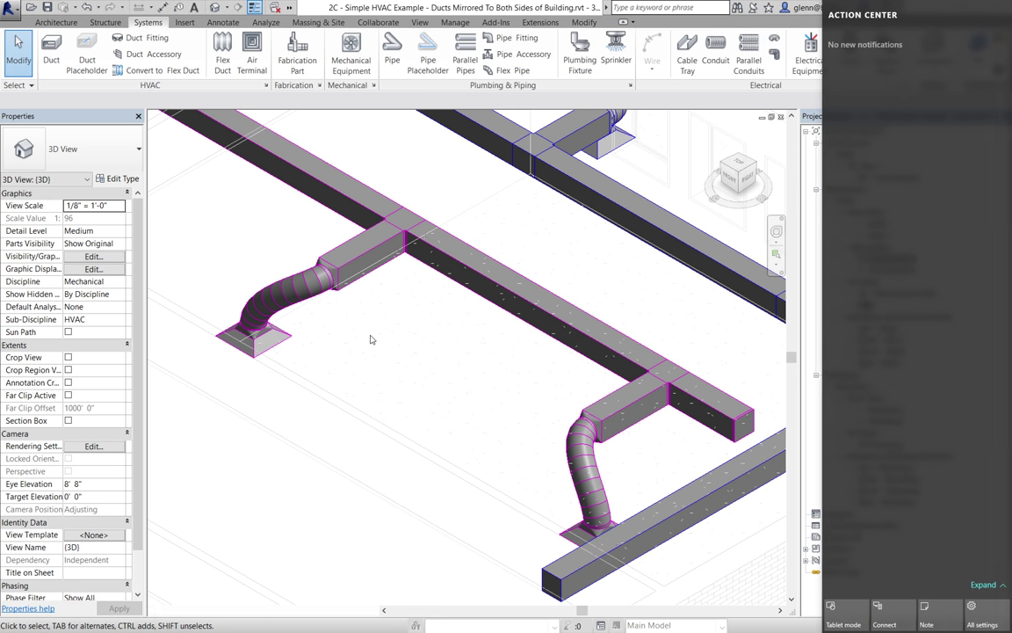
click(370, 339)
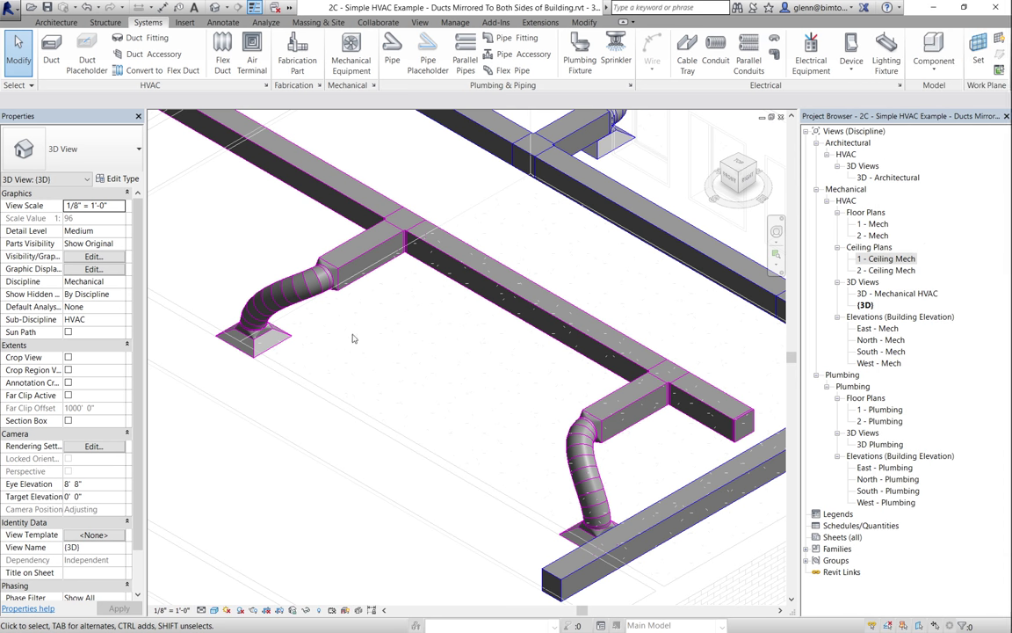
click(288, 306)
key(Delete)
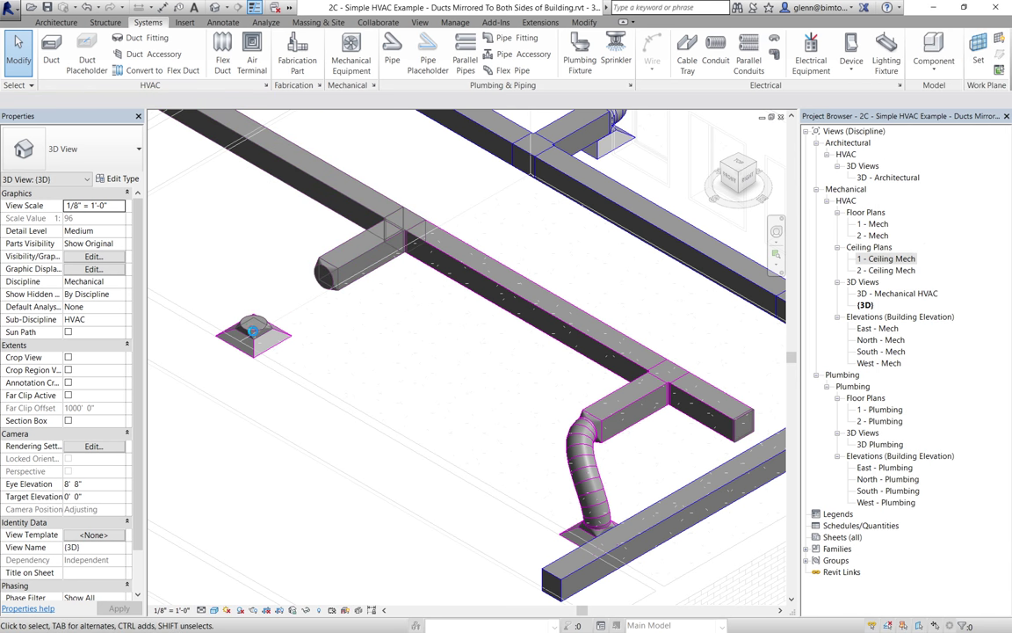
click(254, 334)
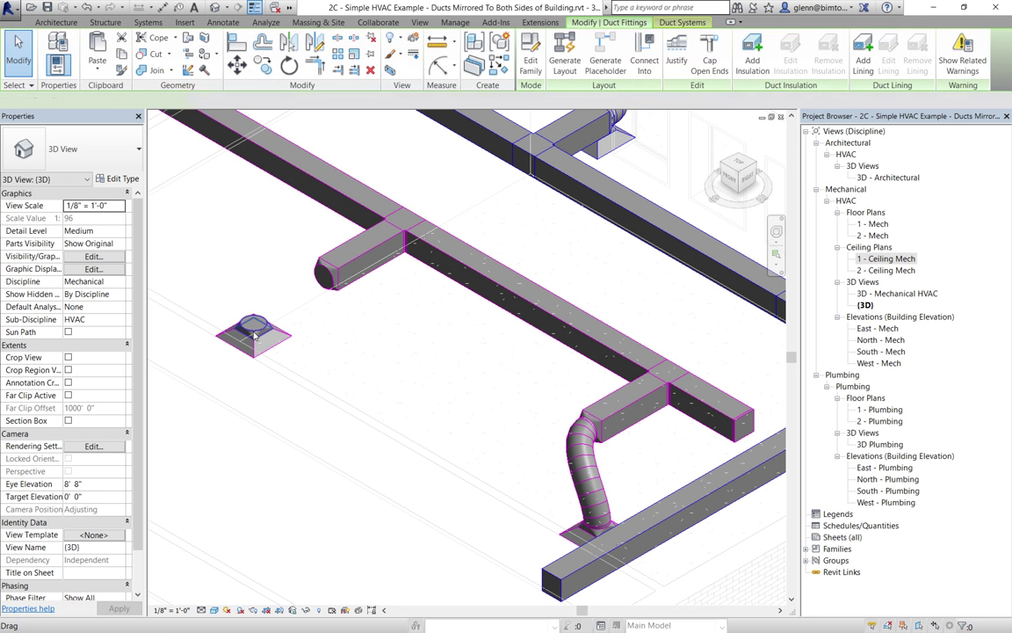
key(Delete)
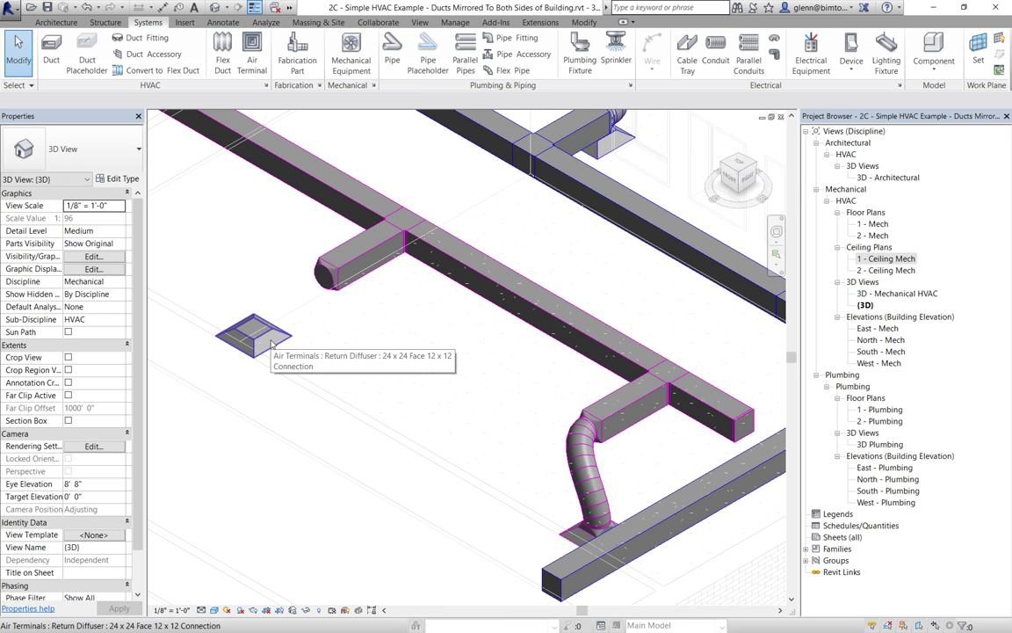
click(326, 276)
key(Delete)
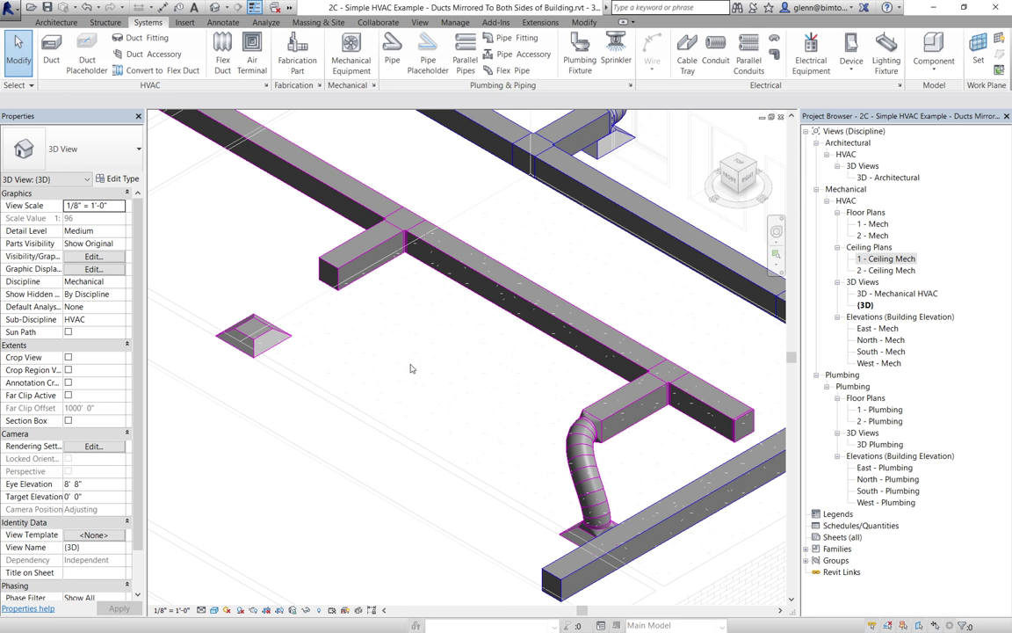
scroll(409, 369, down, 5)
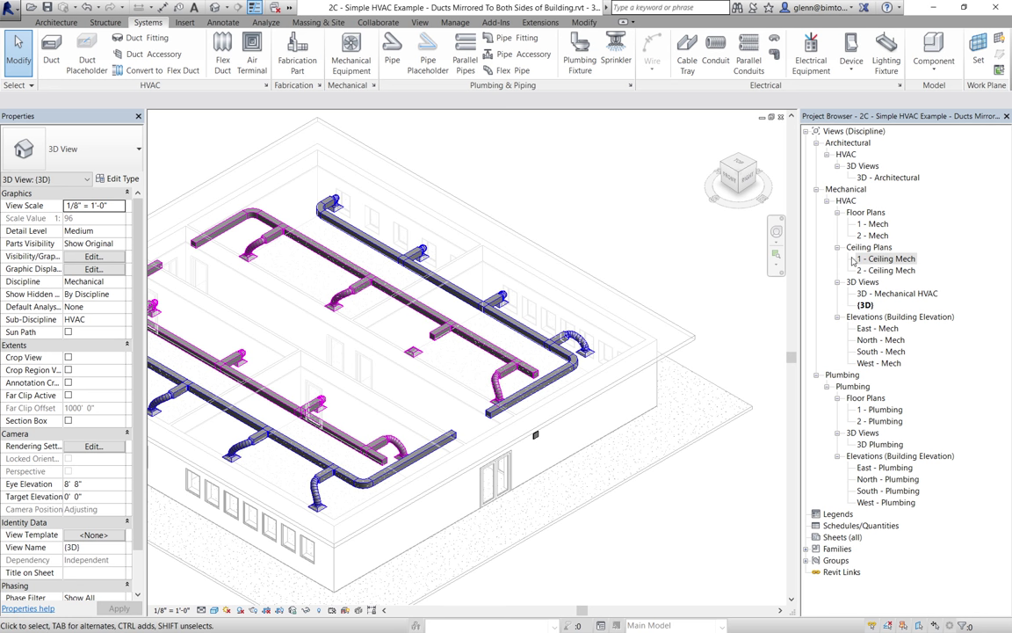
Step: Delete the short duct stub, the disconnected return diffuser and the tee fitting on the main duct
click(778, 257)
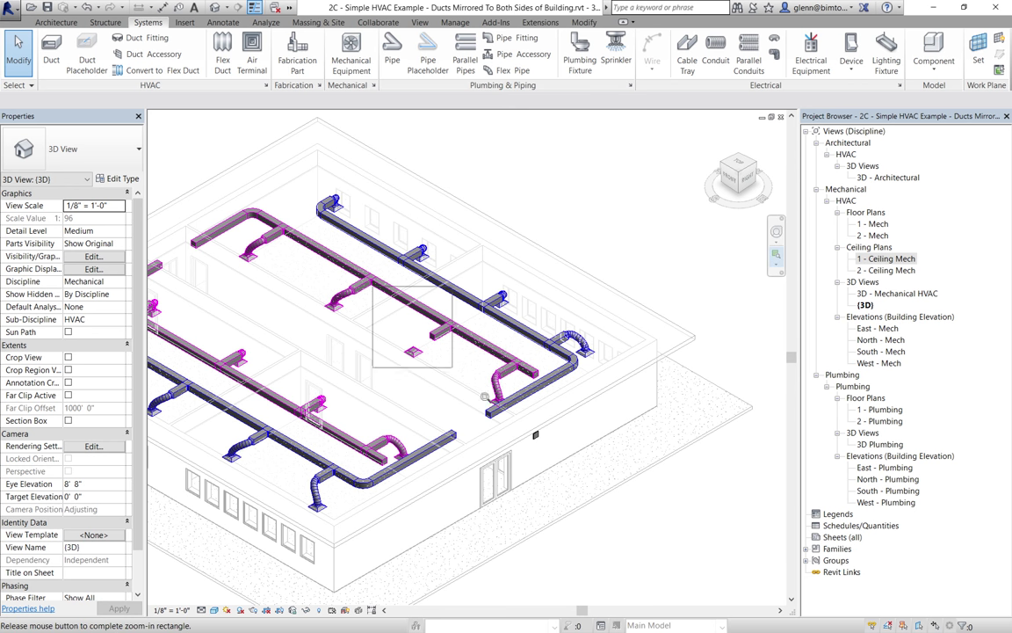
drag(373, 287, 500, 408)
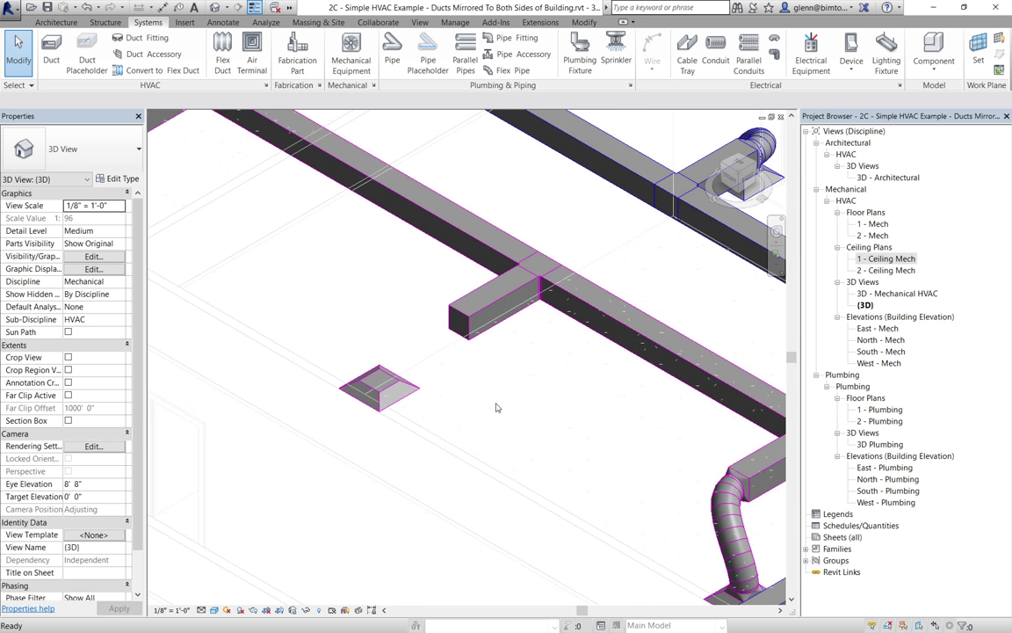
click(486, 332)
key(Delete)
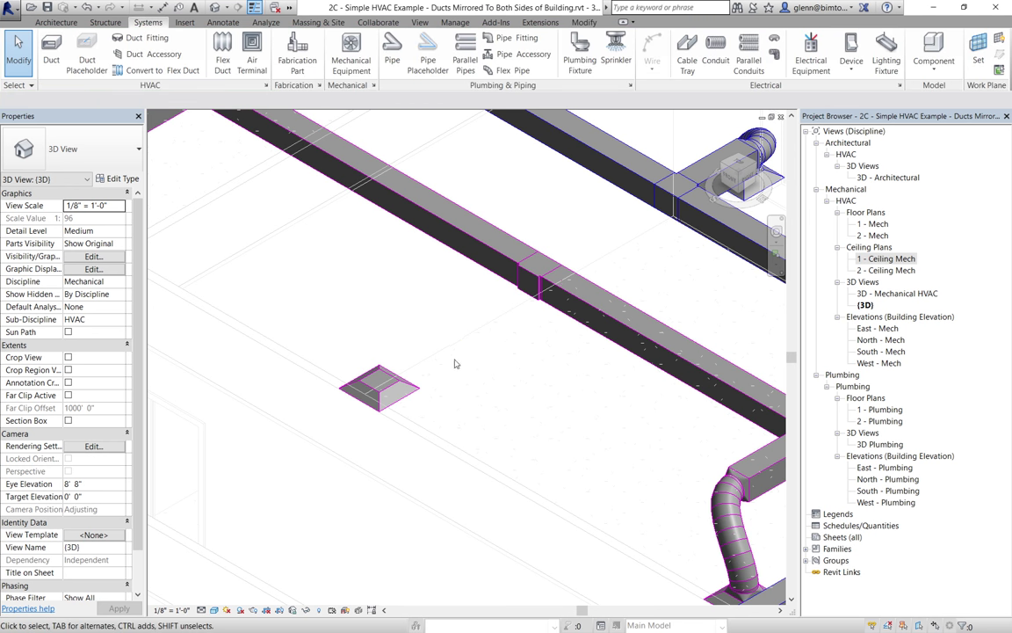
click(413, 393)
key(Delete)
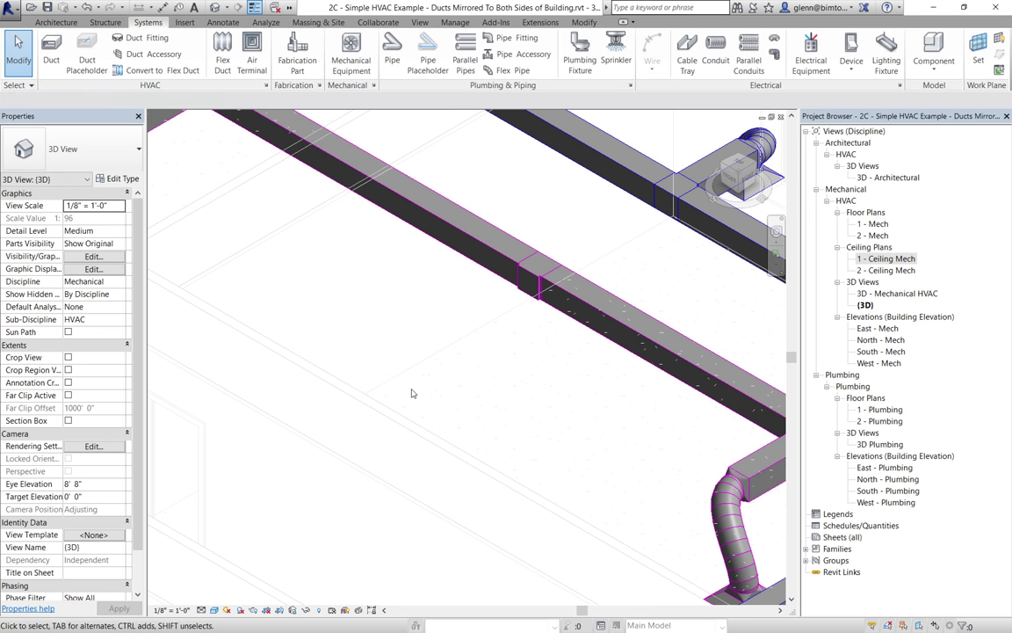
click(532, 290)
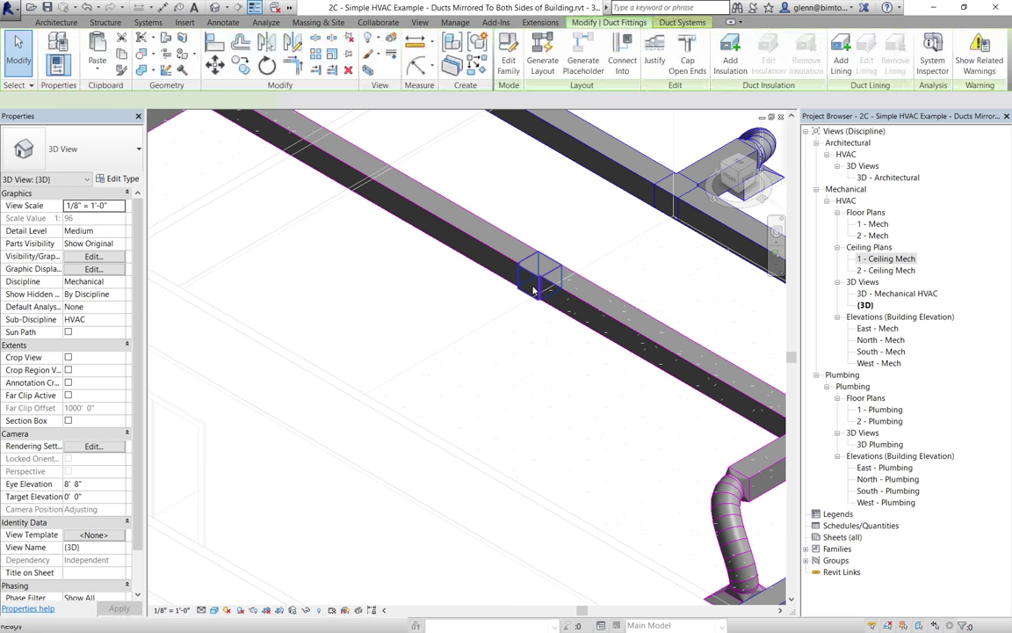
key(Delete)
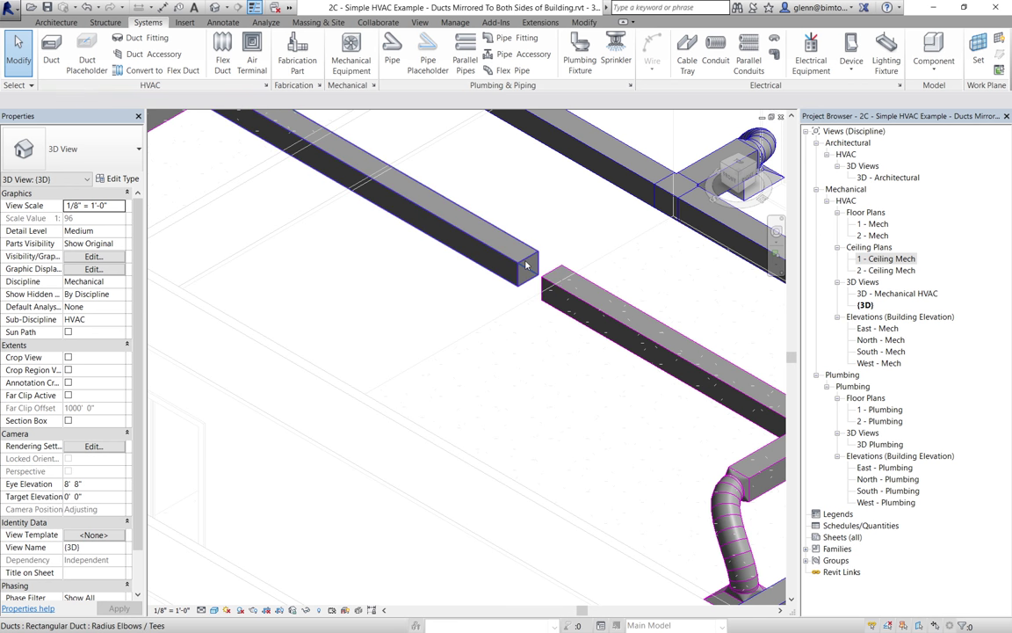
Step: Extend the main duct's end across the gap so the run is continuous again
click(527, 264)
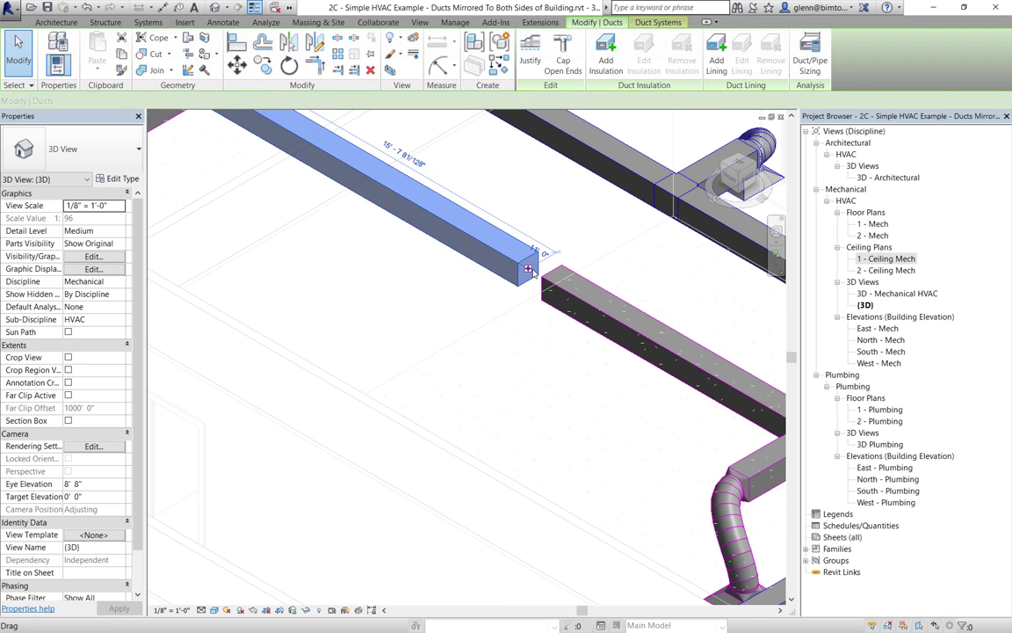
drag(531, 269, 525, 295)
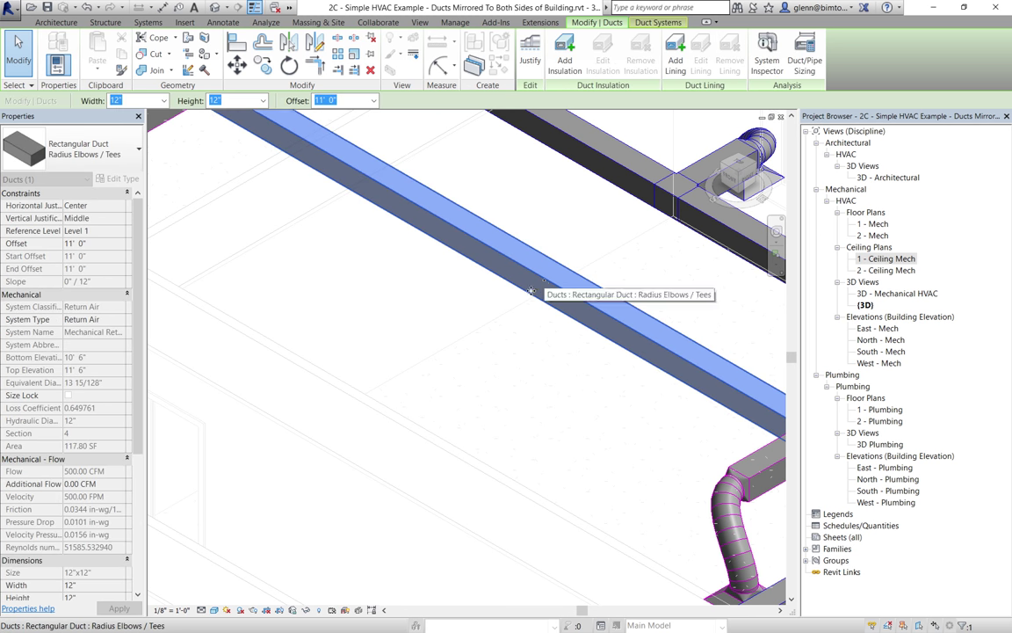
click(488, 358)
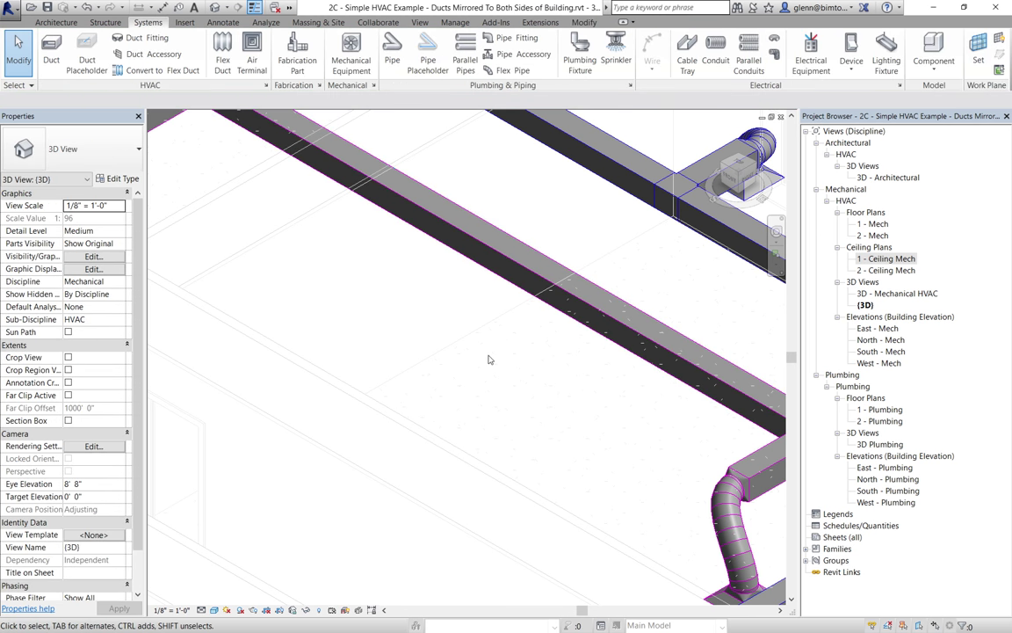
scroll(489, 359, down, 3)
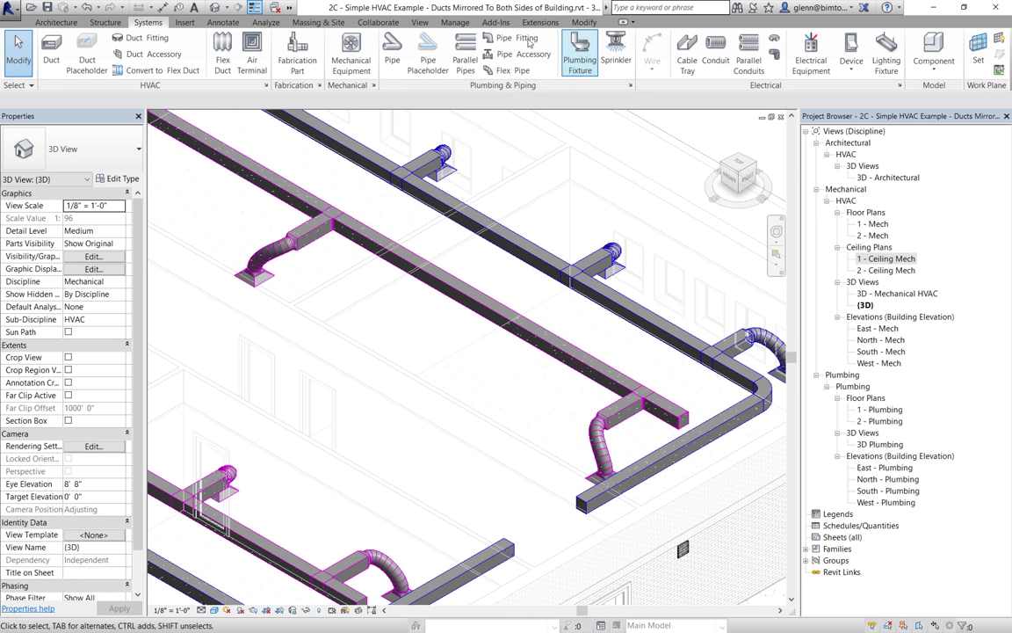
Step: Open Load Family and browse to Mechanical > MEP > Air-Side Components > Air Terminals
click(184, 24)
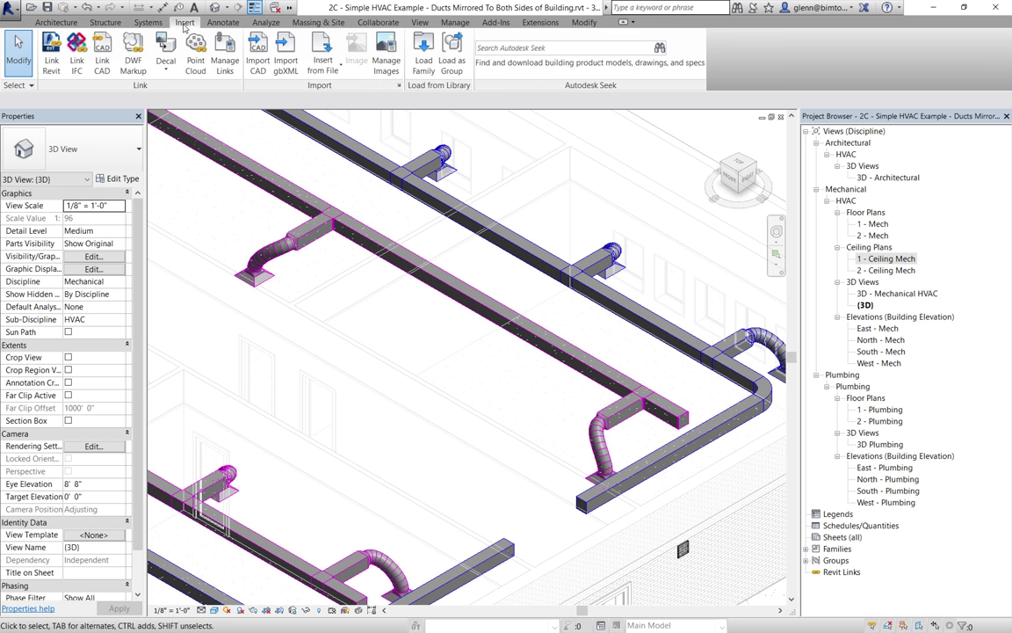
click(421, 61)
drag(511, 189, 511, 288)
scroll(351, 246, up, 3)
double_click(235, 201)
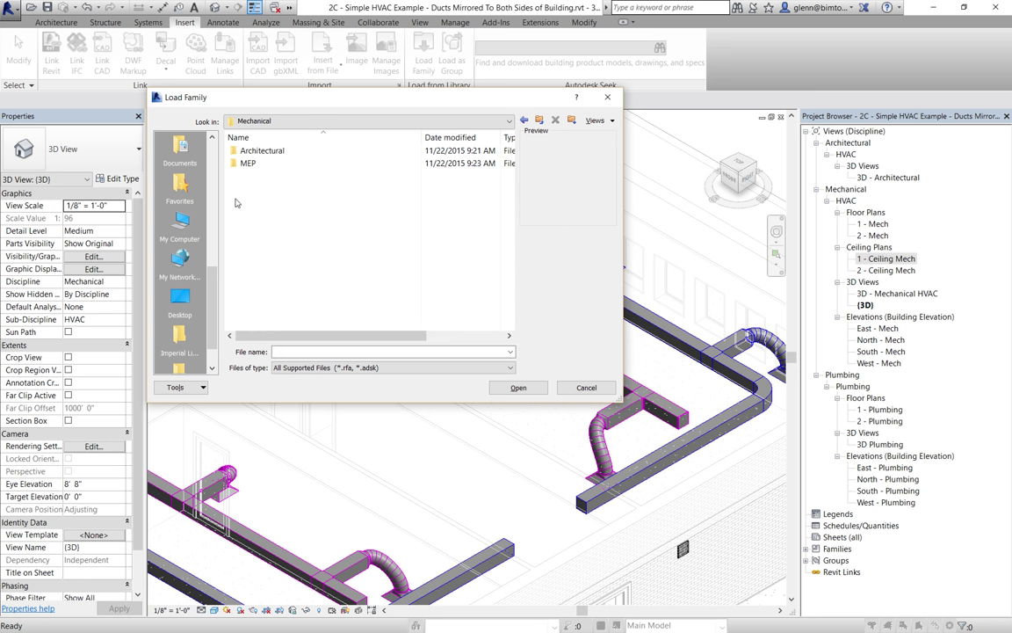
double_click(249, 163)
double_click(263, 151)
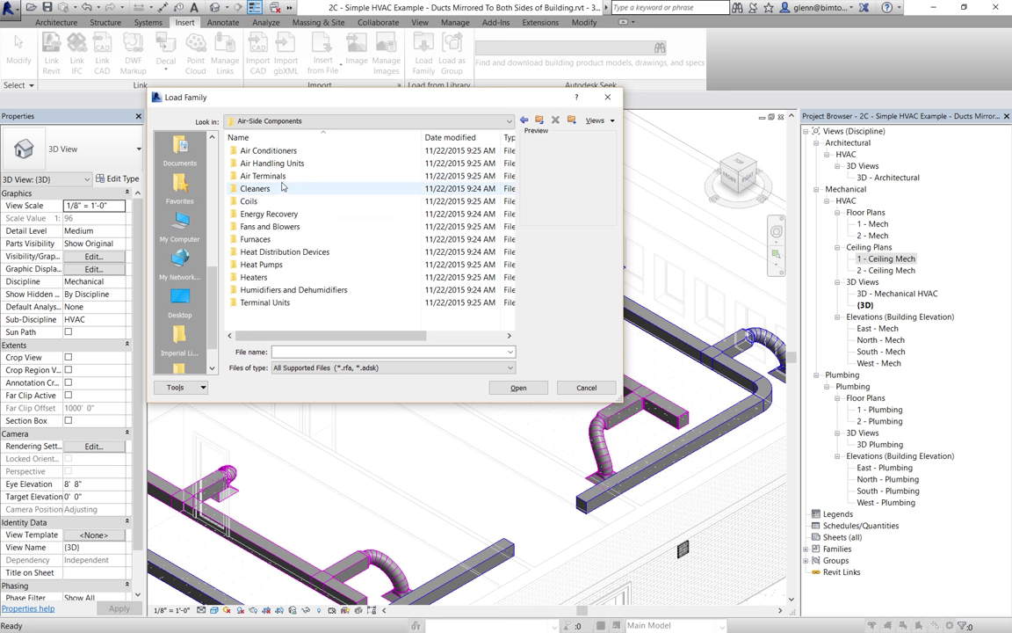
double_click(264, 176)
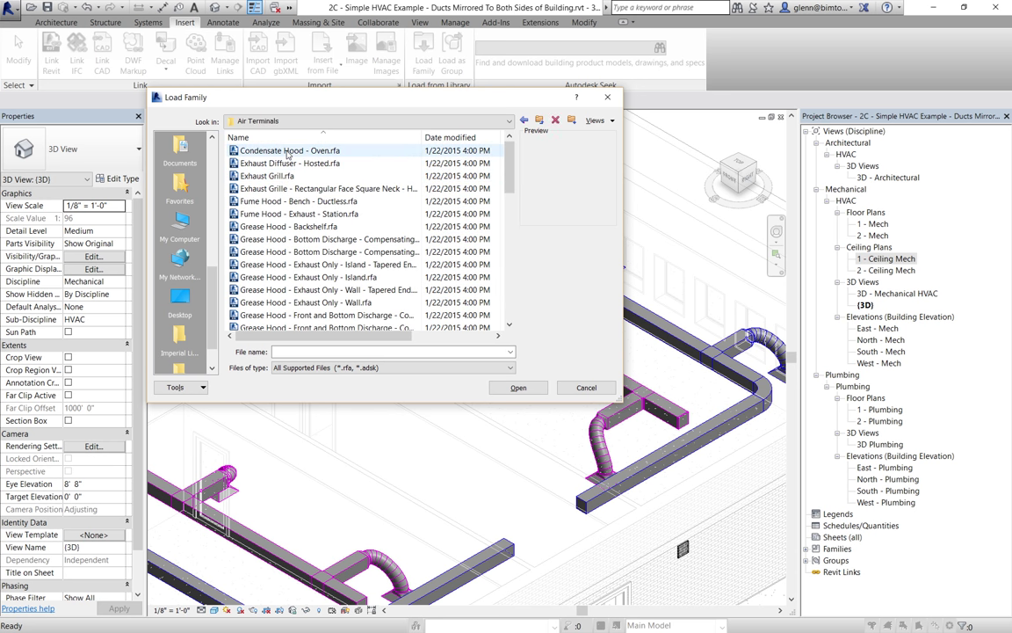
Step: Preview the air terminal families and load Return Grille - Rectangular - Hosted.rfa
click(289, 151)
key(Down)
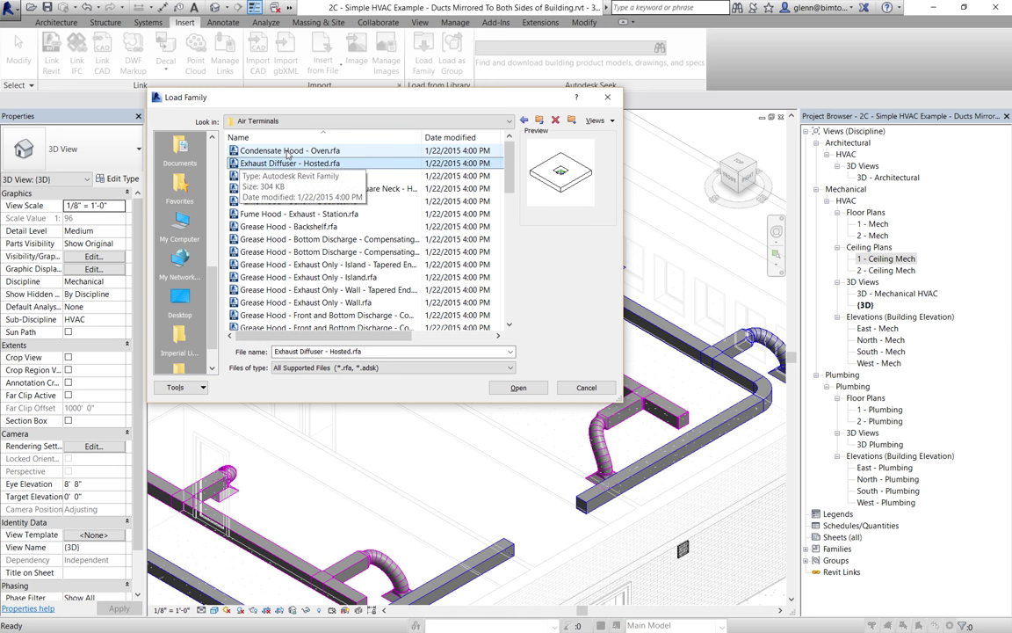
key(Down)
key(Down)
key(Down)
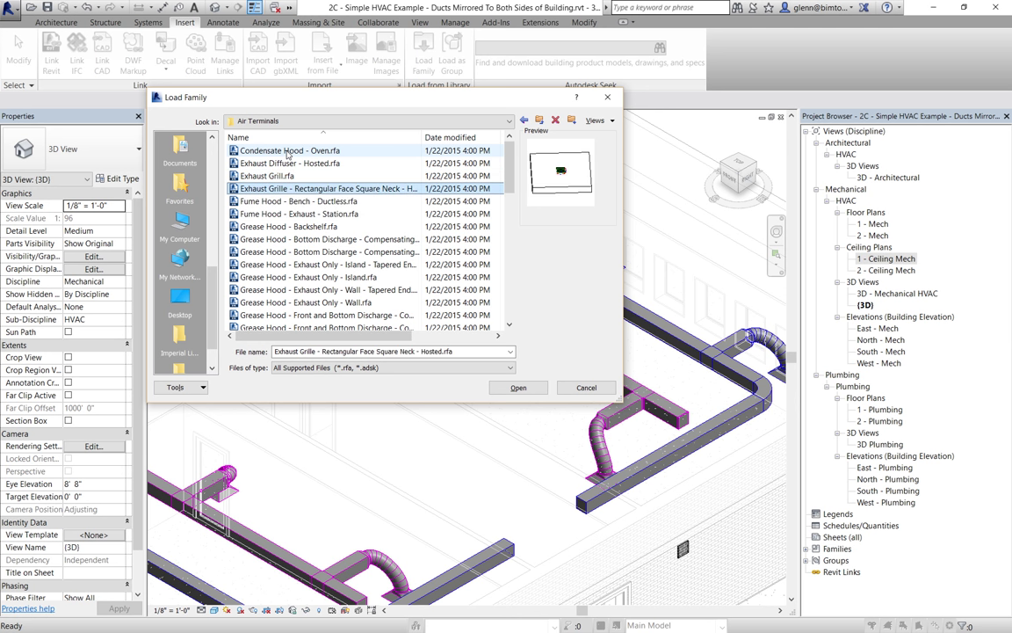
key(Down)
key(Down)
key(Down)
key(Down)
key(Down)
key(Down)
key(Down)
key(Down)
key(Down)
key(Down)
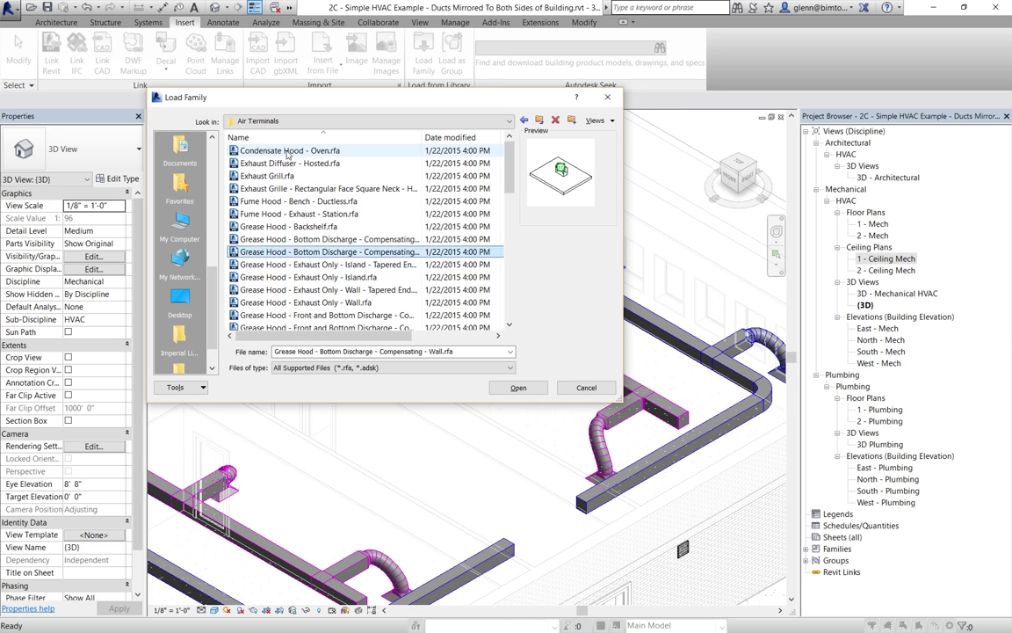
key(Down)
key(Down)
key(Down)
key(Down)
key(Down)
key(Down)
key(Down)
key(Down)
key(Down)
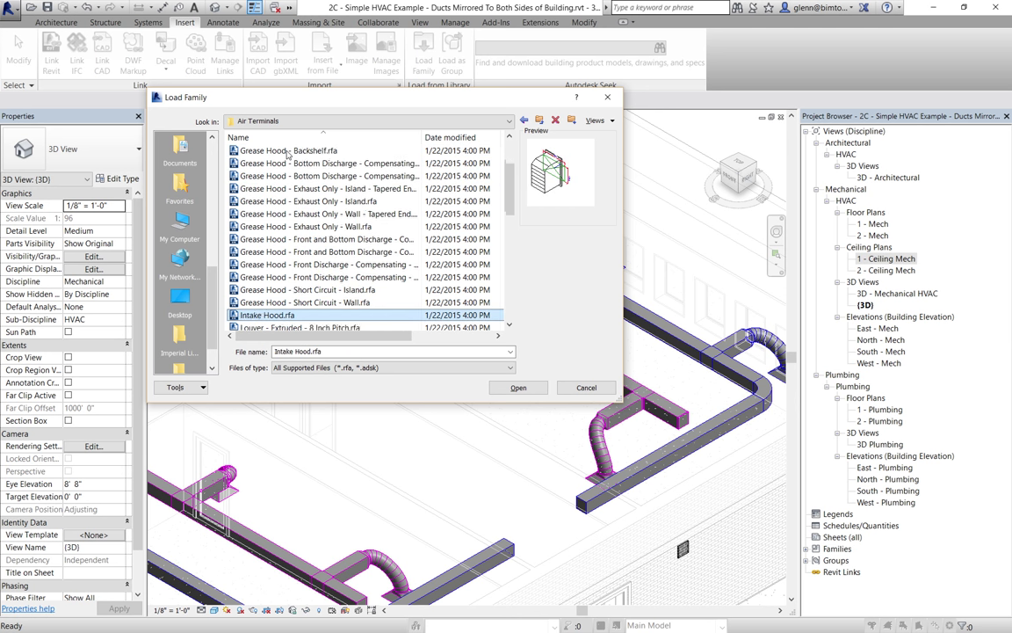
key(Down)
key(Down)
key(Down)
key(Down)
key(Down)
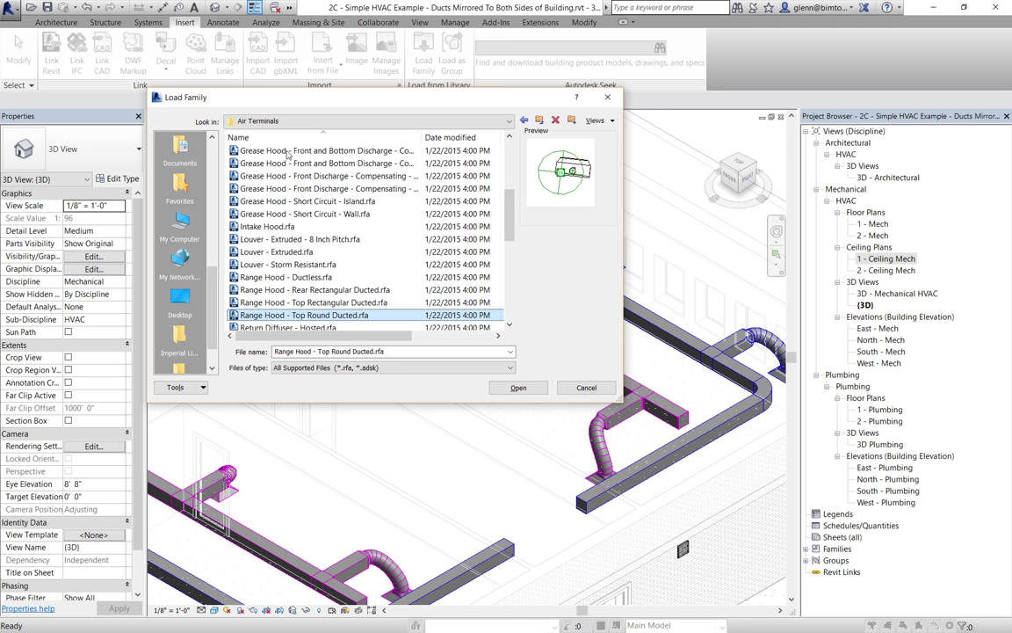
key(Down)
key(Down)
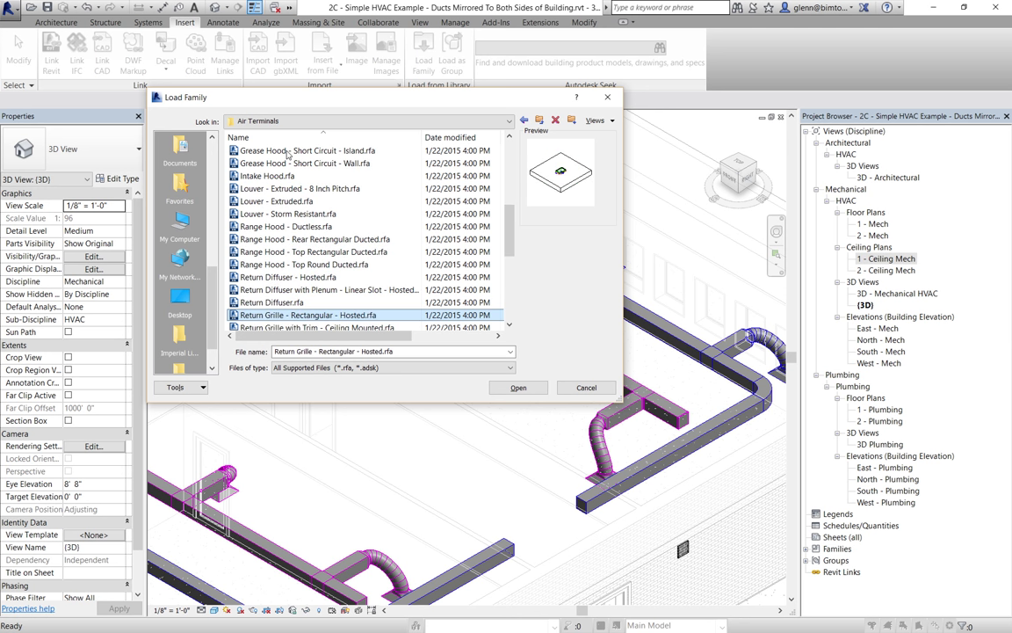
key(Down)
key(Down)
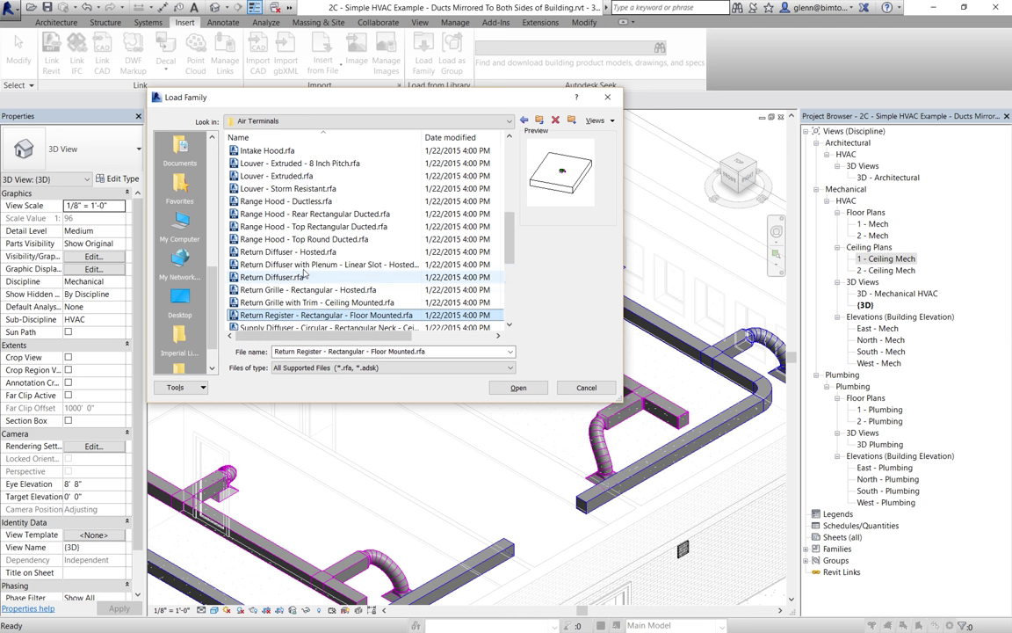
key(Up)
key(Up)
key(Up)
key(Up)
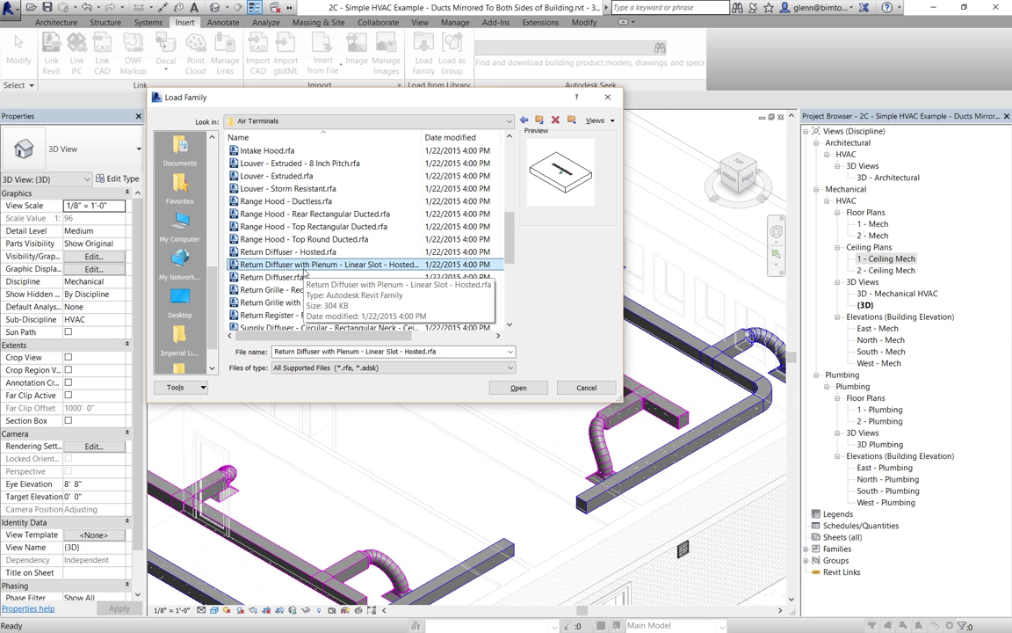
key(Down)
key(Down)
key(Down)
key(Down)
key(Down)
key(Down)
key(Down)
key(Down)
key(Down)
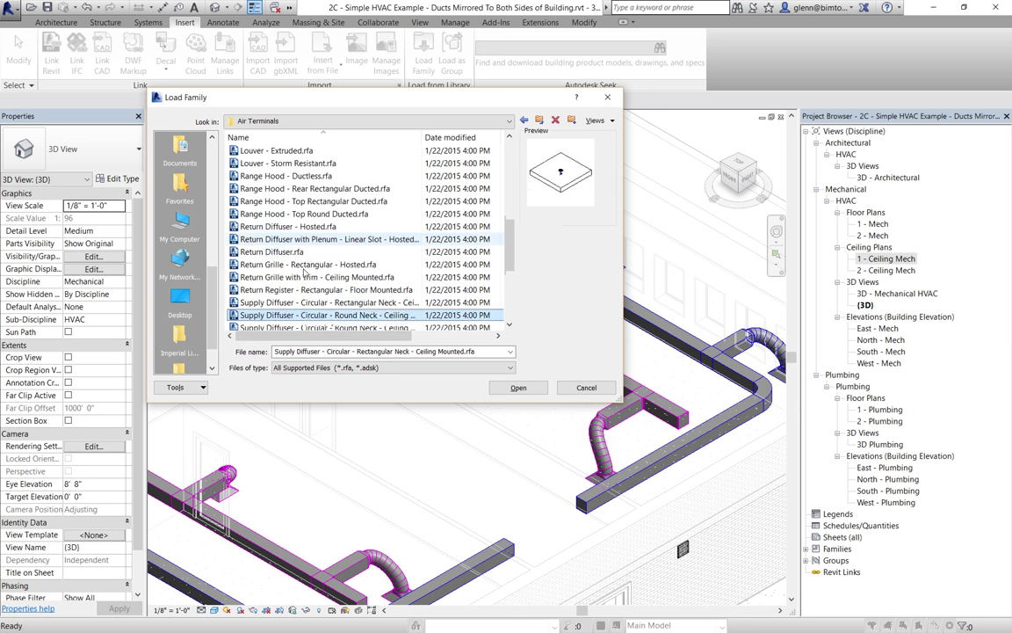
key(Down)
key(Down)
key(Down)
key(Down)
key(Down)
key(Down)
key(Down)
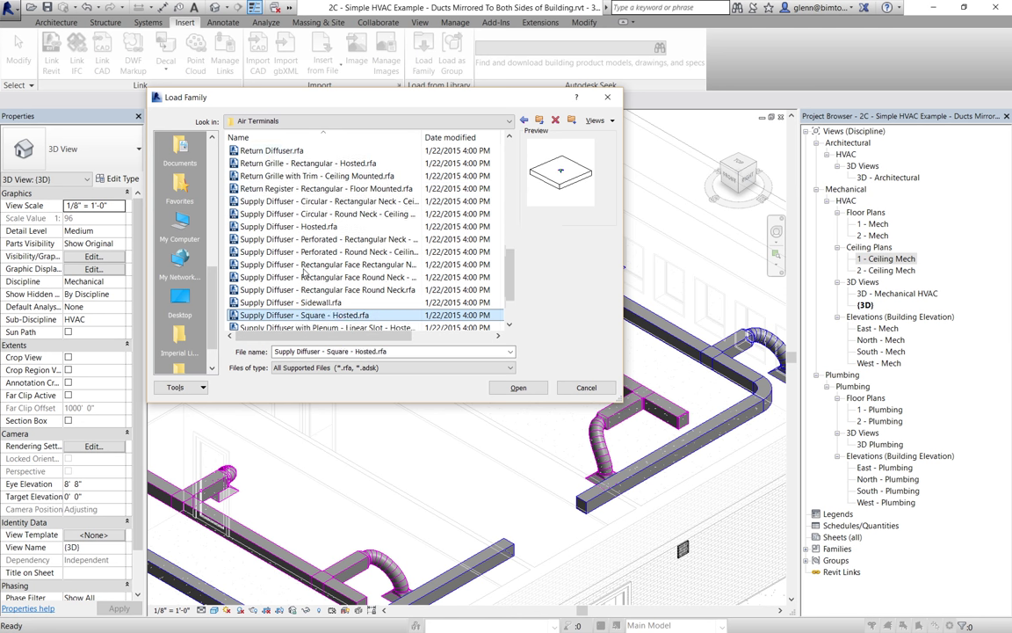
key(Down)
key(Down)
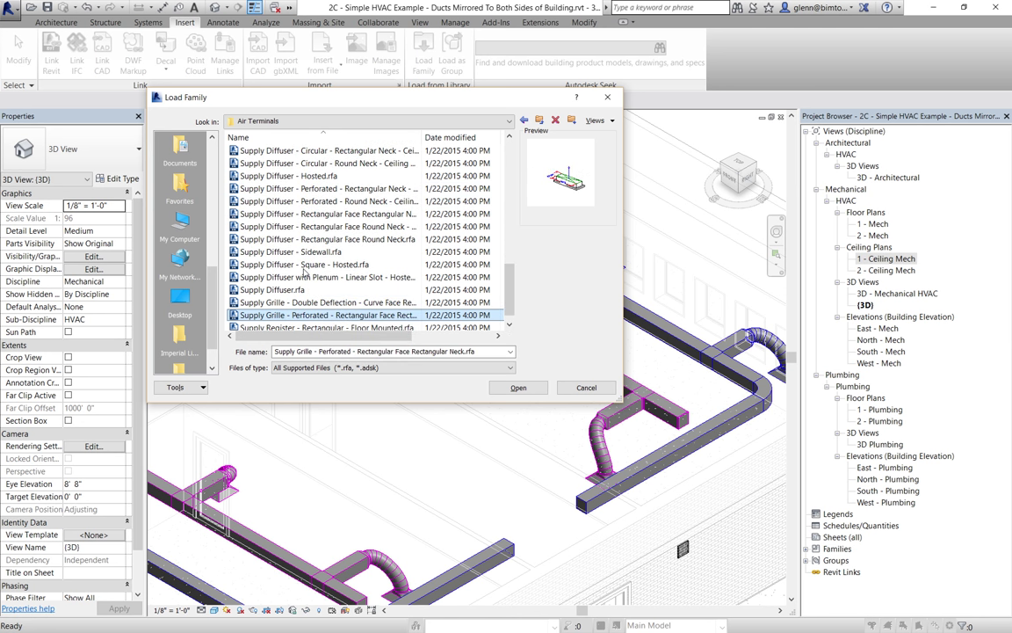
key(Up)
key(Up)
key(Up)
key(Up)
key(Up)
key(Up)
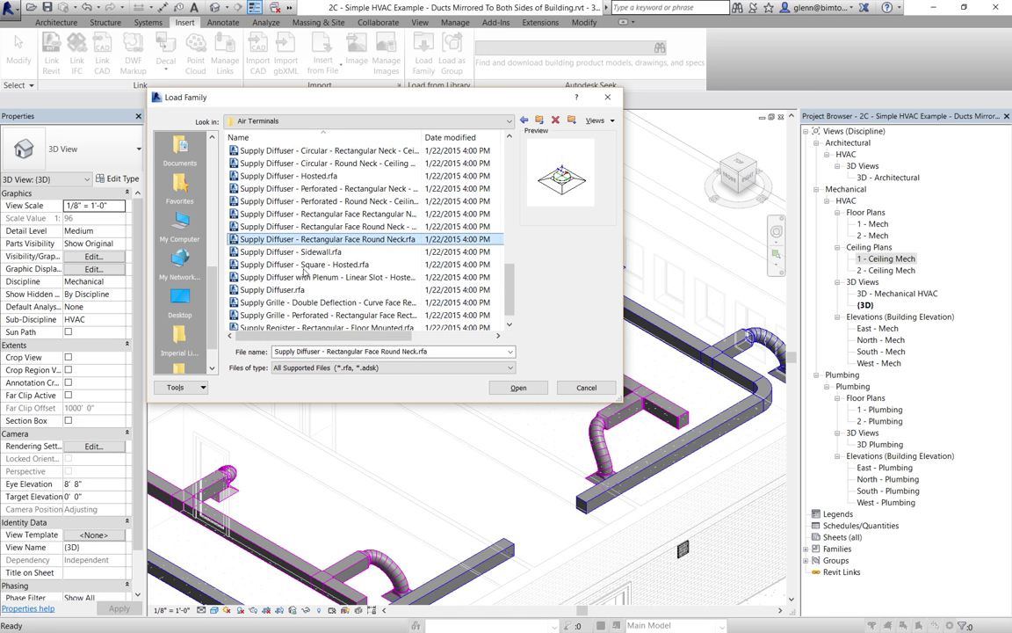
key(Down)
key(Up)
key(Up)
key(Up)
key(Up)
key(Up)
key(Up)
key(Up)
key(Up)
key(Up)
key(Up)
key(Up)
key(Up)
key(Up)
key(Up)
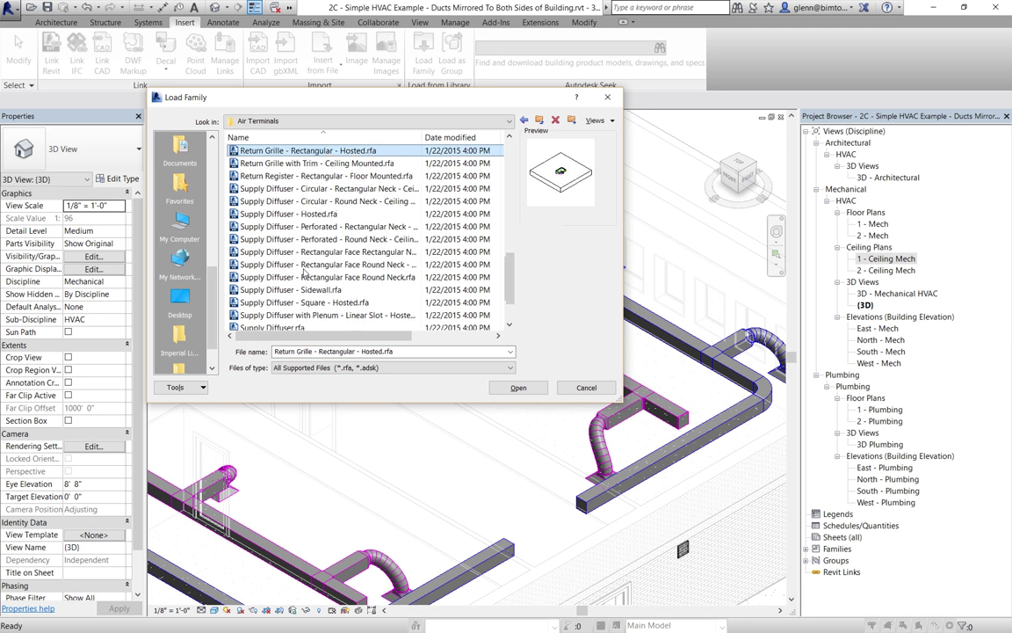
key(Up)
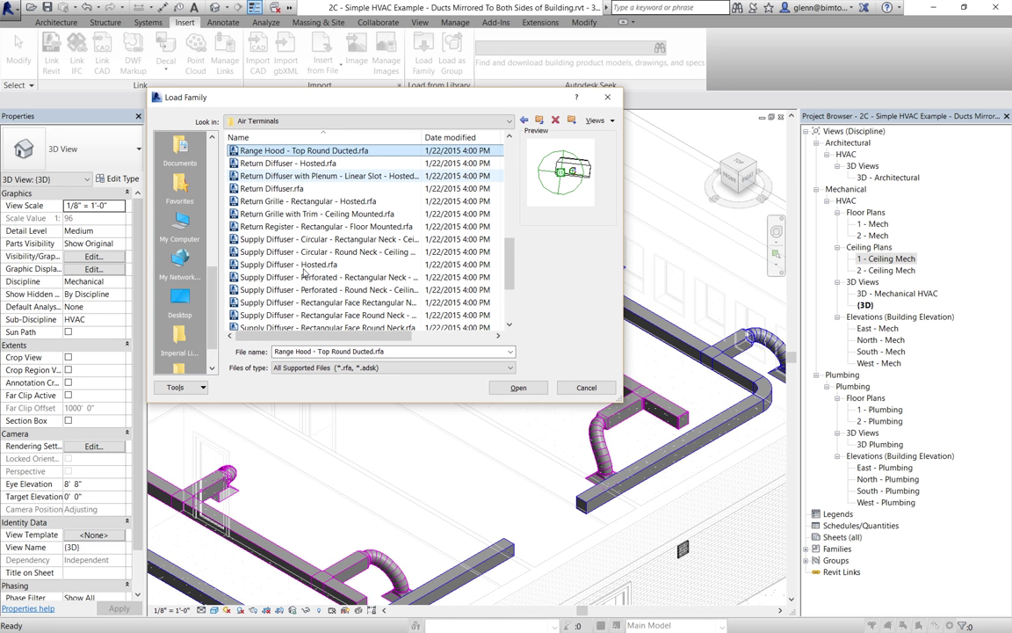
key(Up)
key(Up)
key(Down)
key(Down)
key(Down)
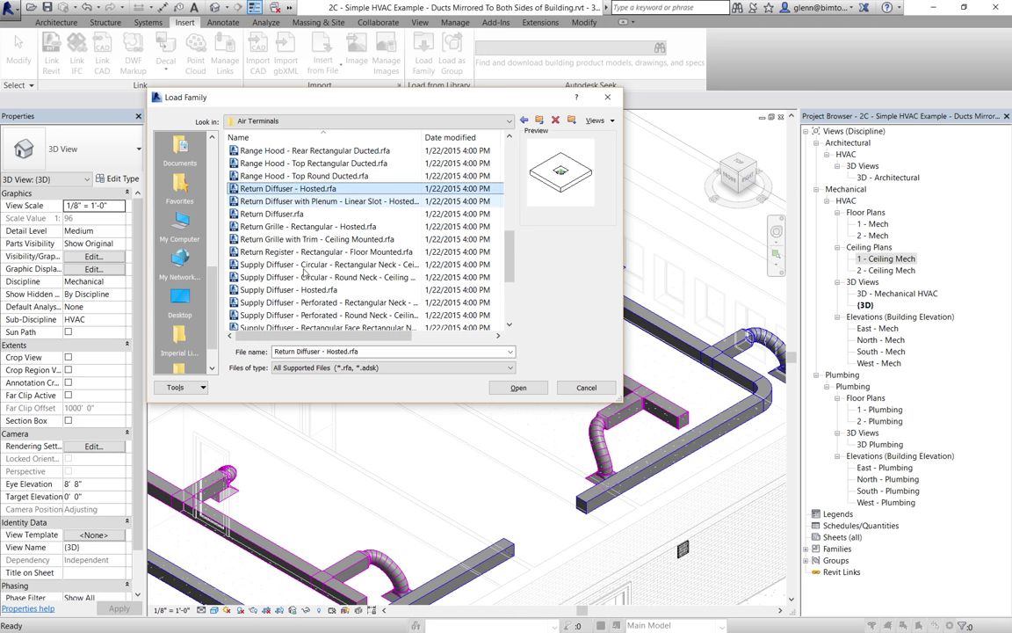
key(Down)
key(Down)
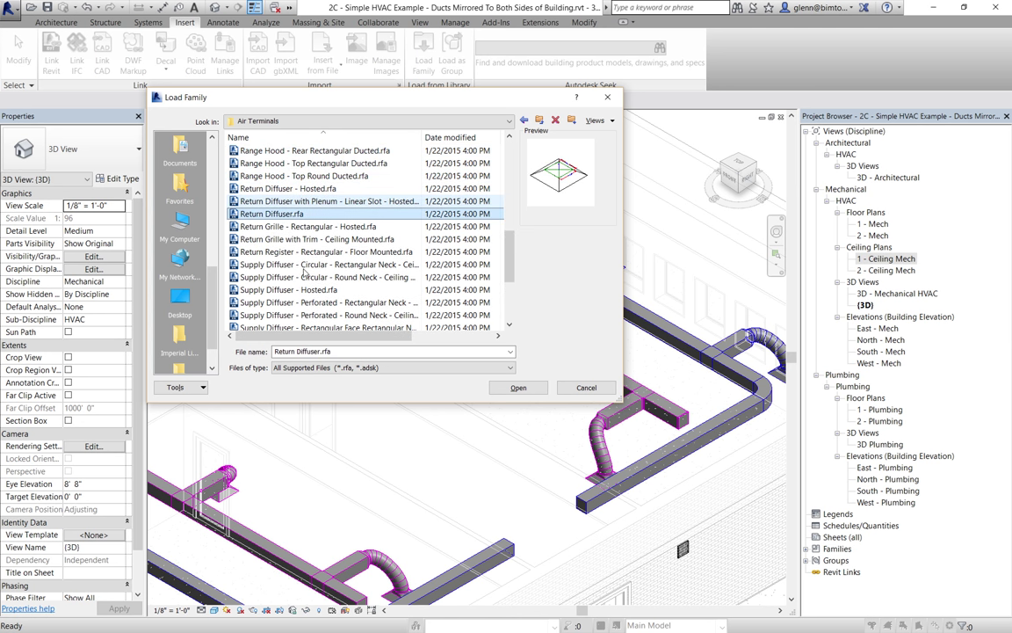
key(Down)
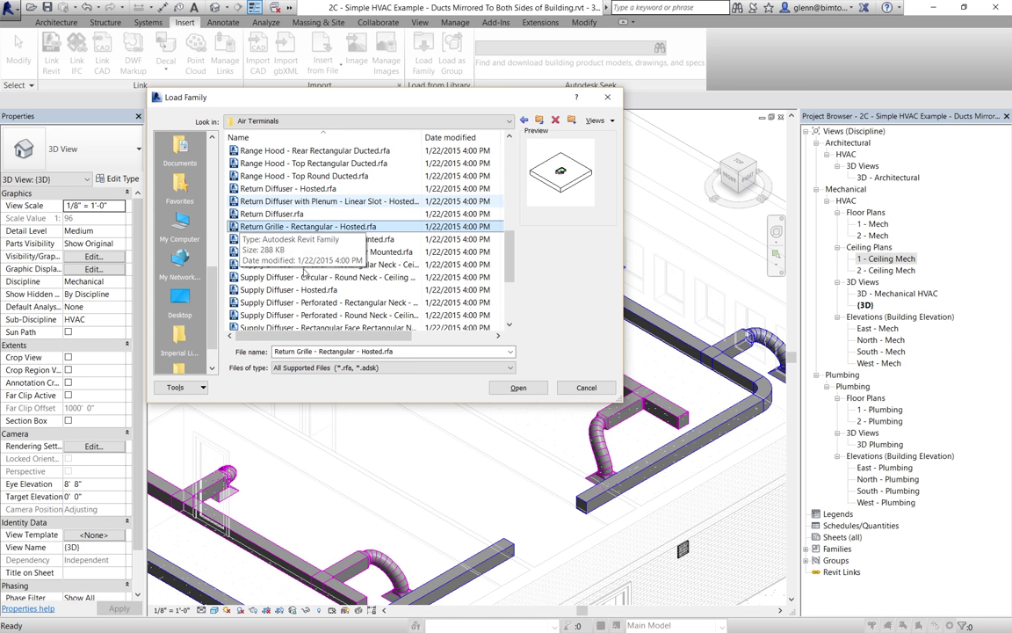
key(Down)
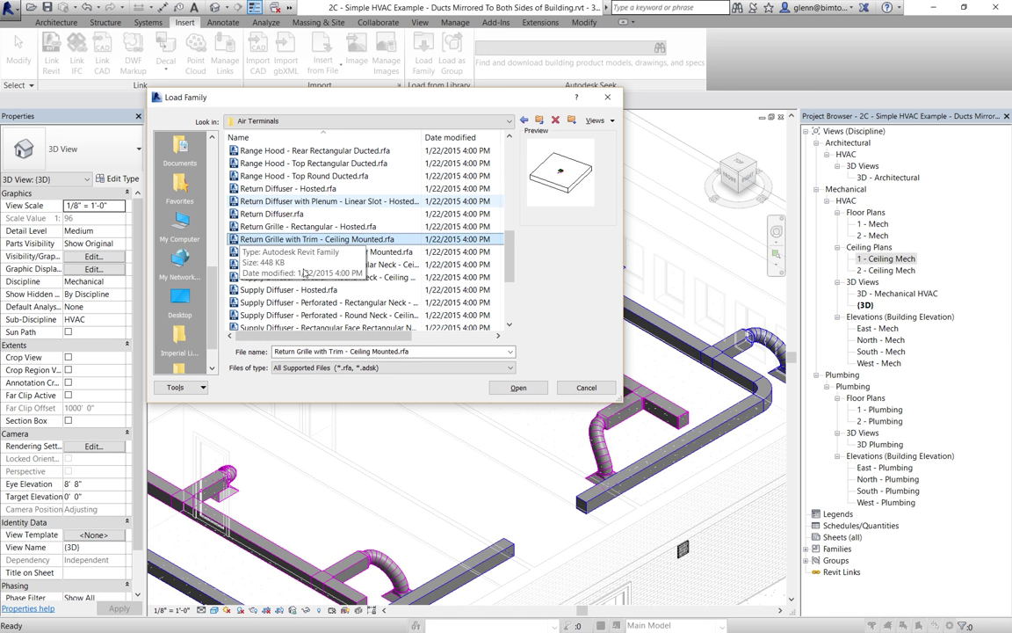
key(Down)
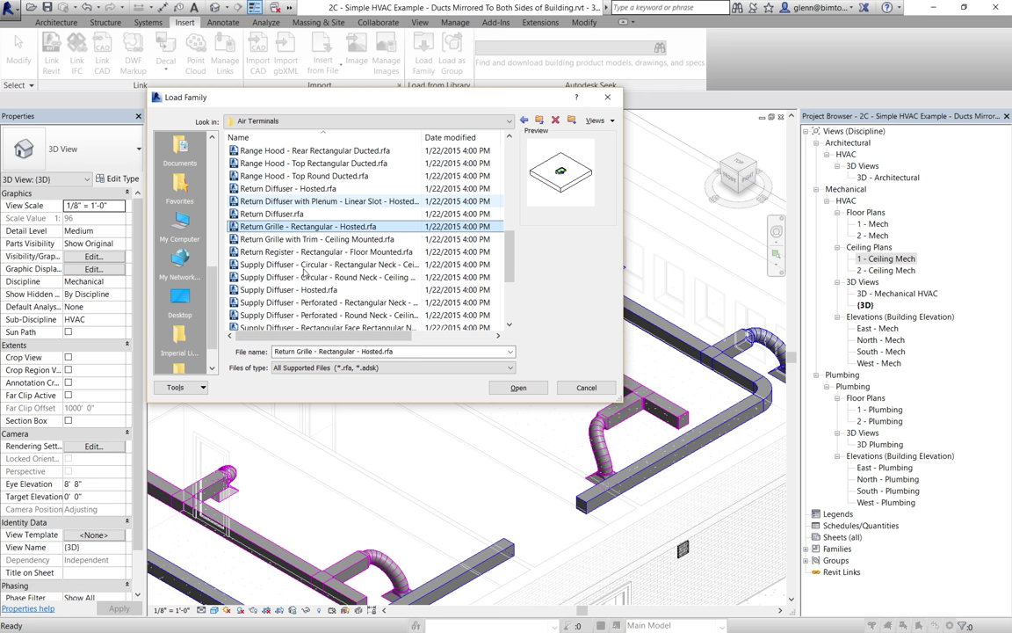
click(522, 388)
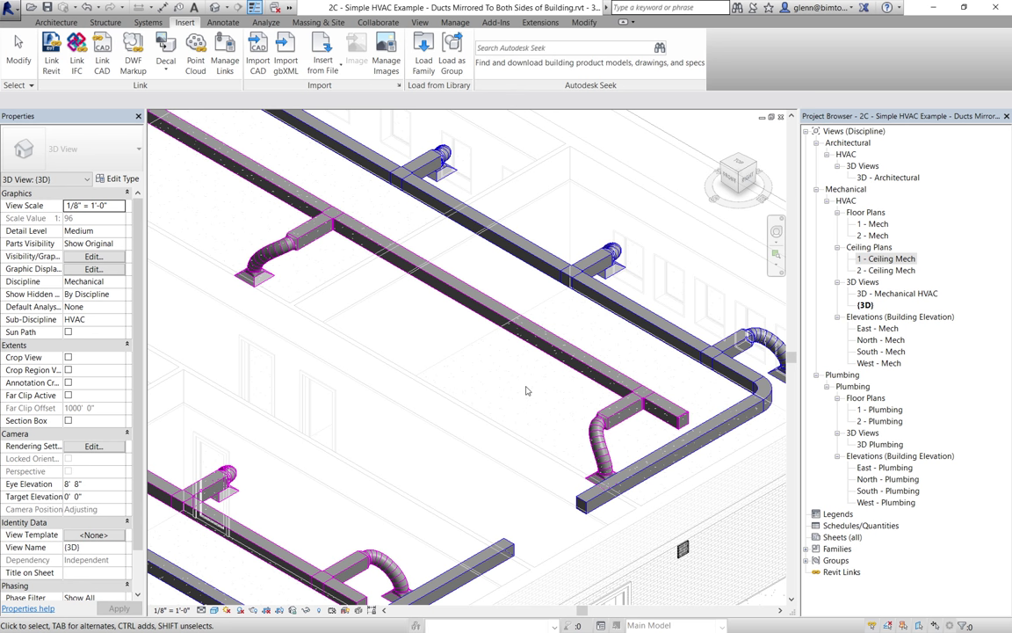
Step: Start the Systems tab's Air Terminal tool and open the 1 - Ceiling Mech ceiling plan
click(54, 22)
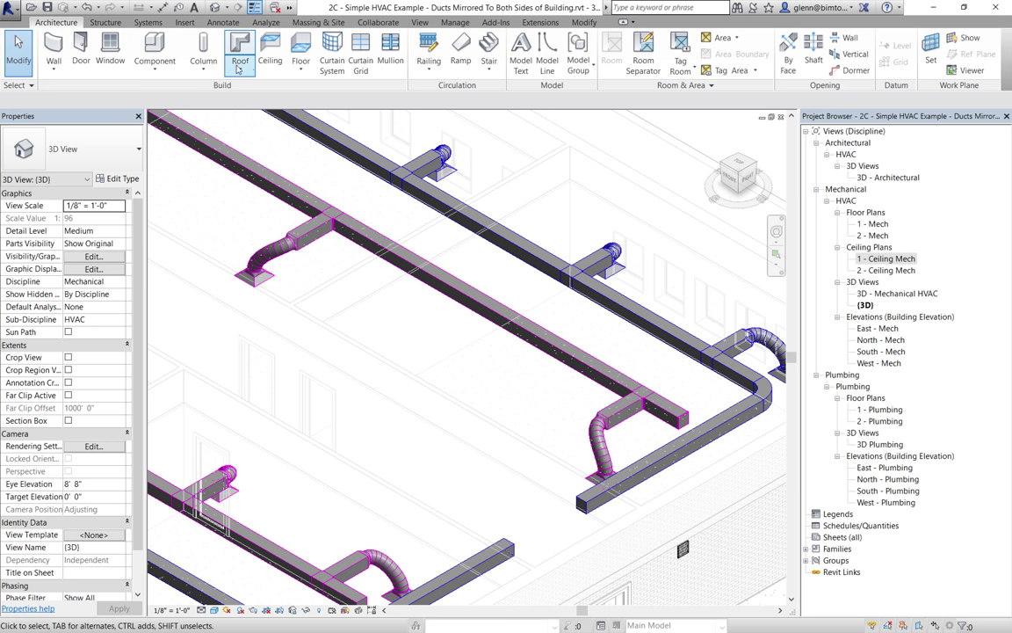
click(149, 23)
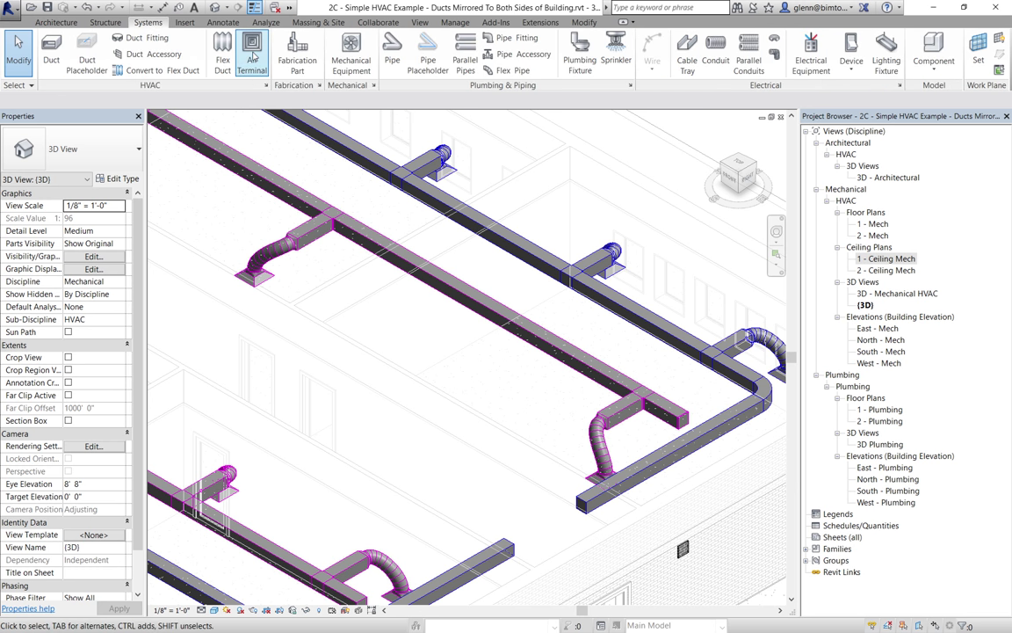
click(251, 54)
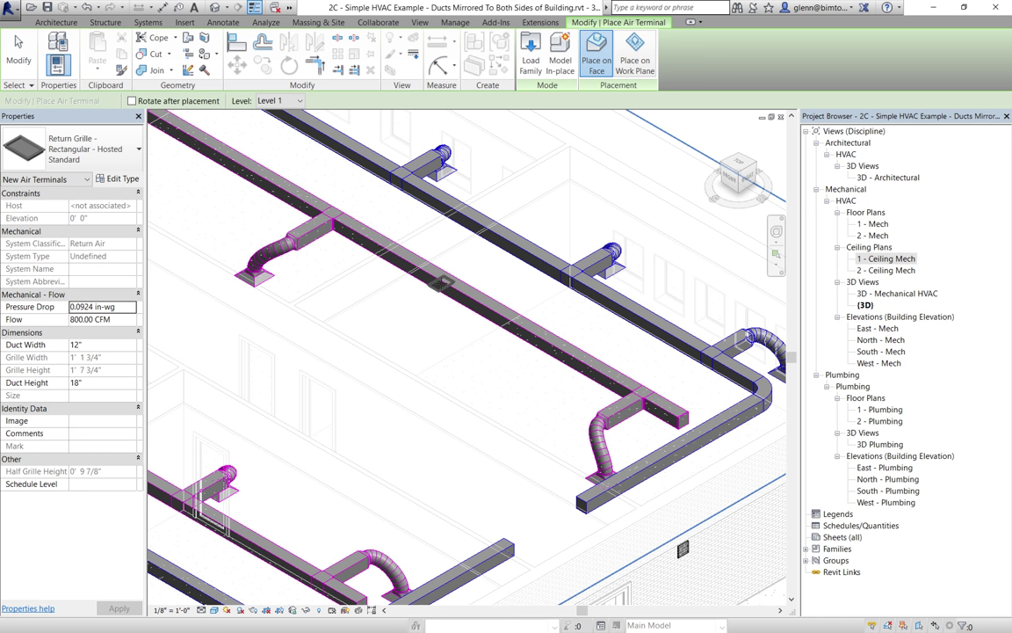
double_click(887, 260)
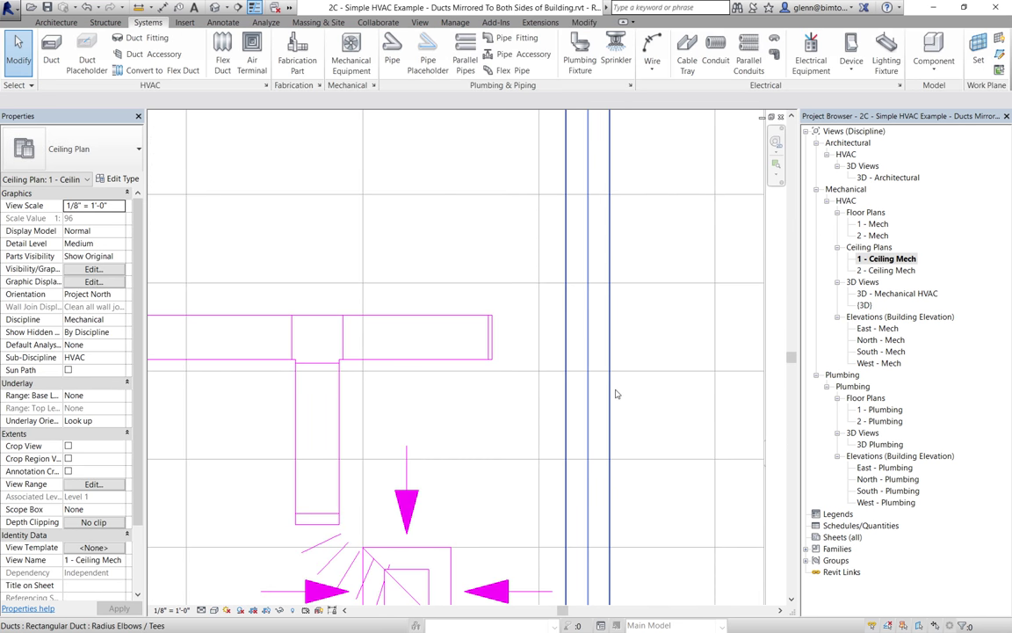
Step: Place a rectangular Return Grille on a wall face using Place on Vertical Face, then view it in default 3D
scroll(616, 394, down, 4)
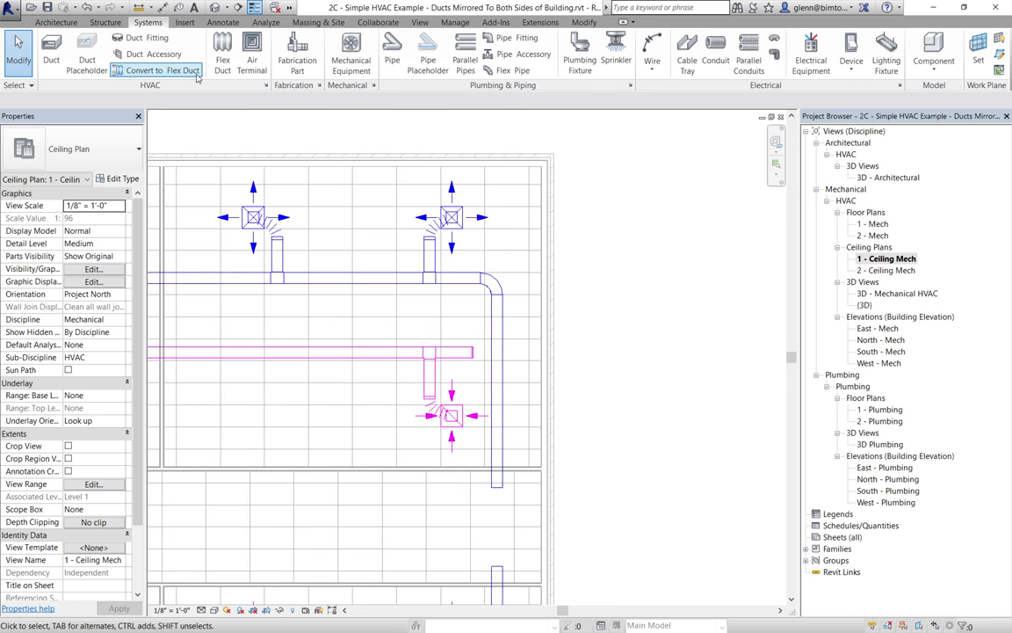
click(341, 59)
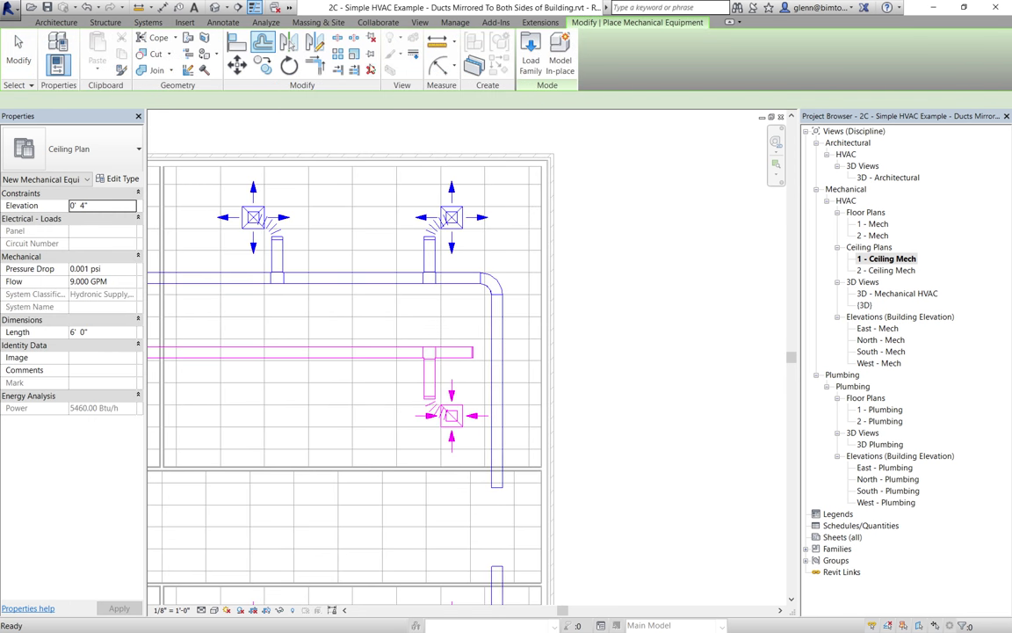
click(132, 22)
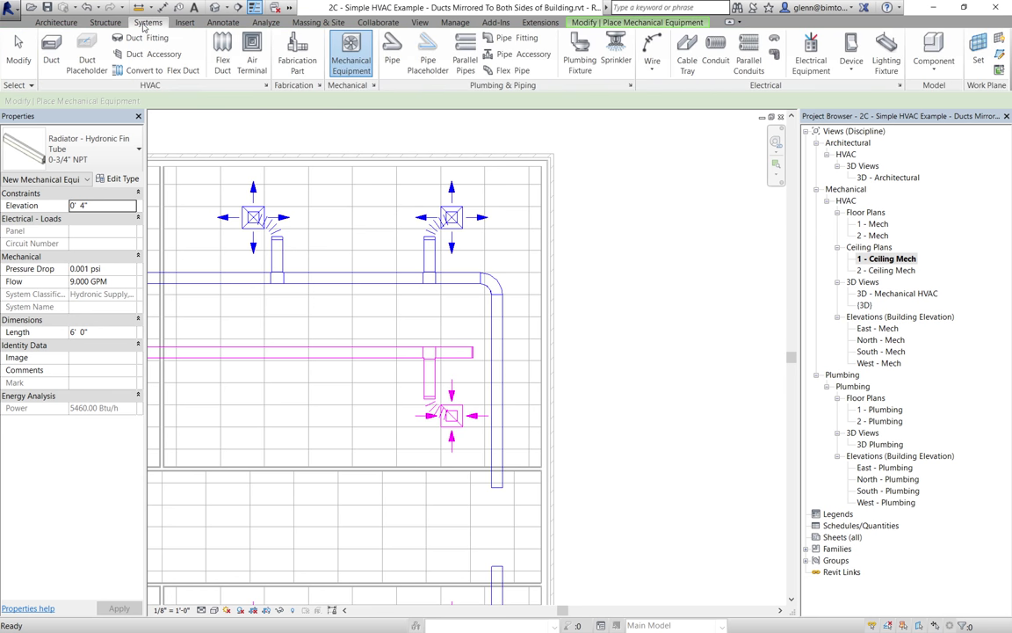
click(251, 53)
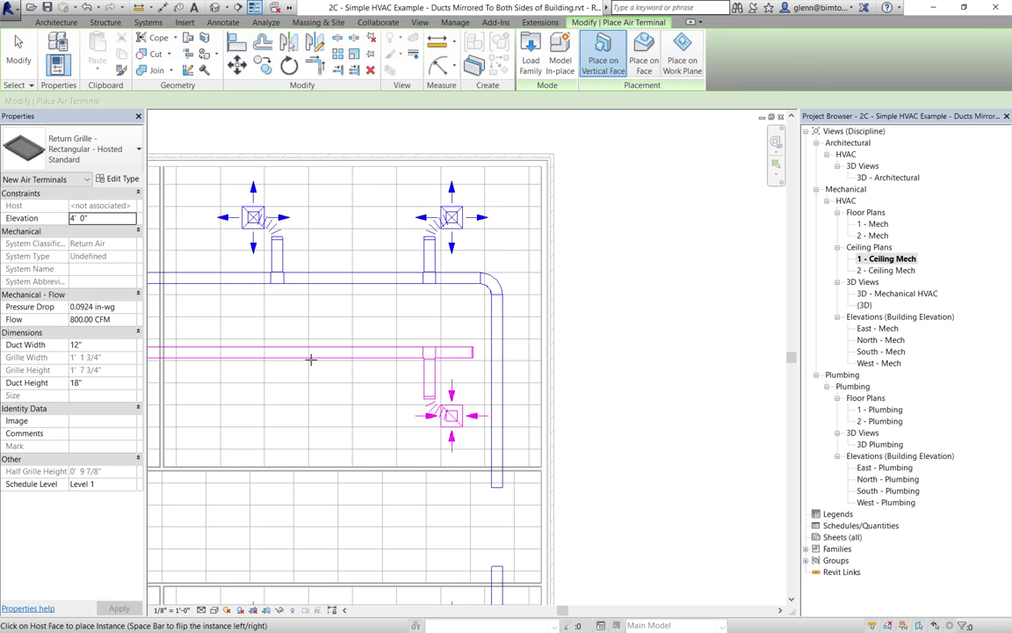
click(644, 53)
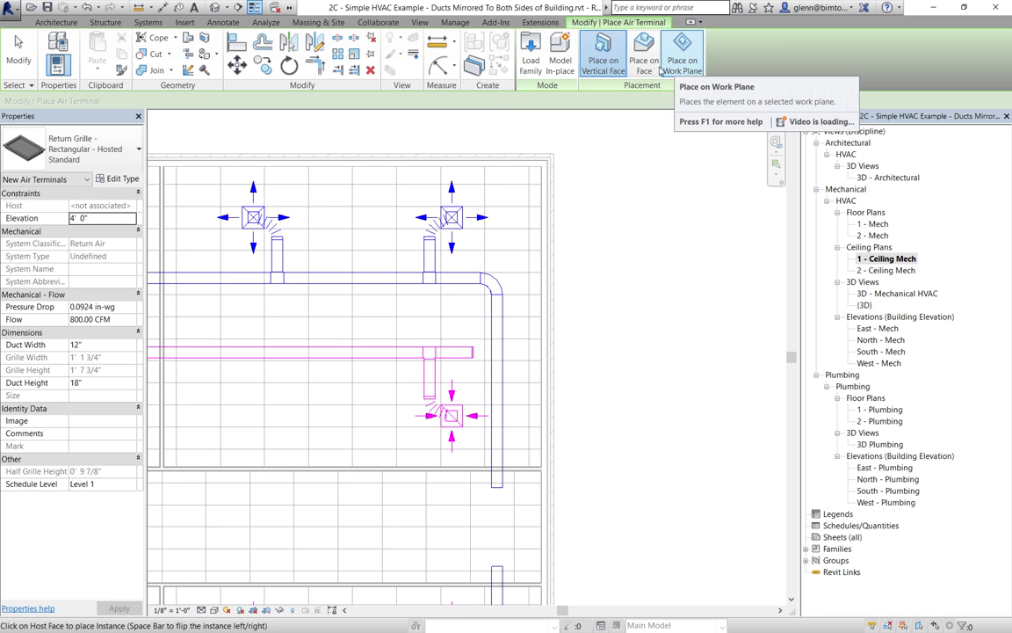
click(594, 67)
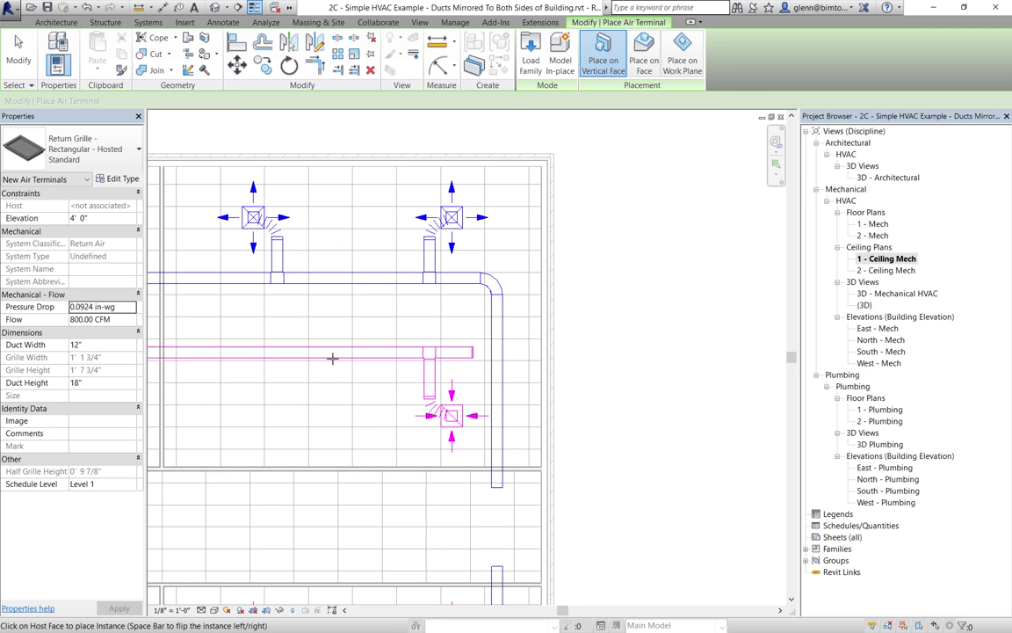
click(332, 358)
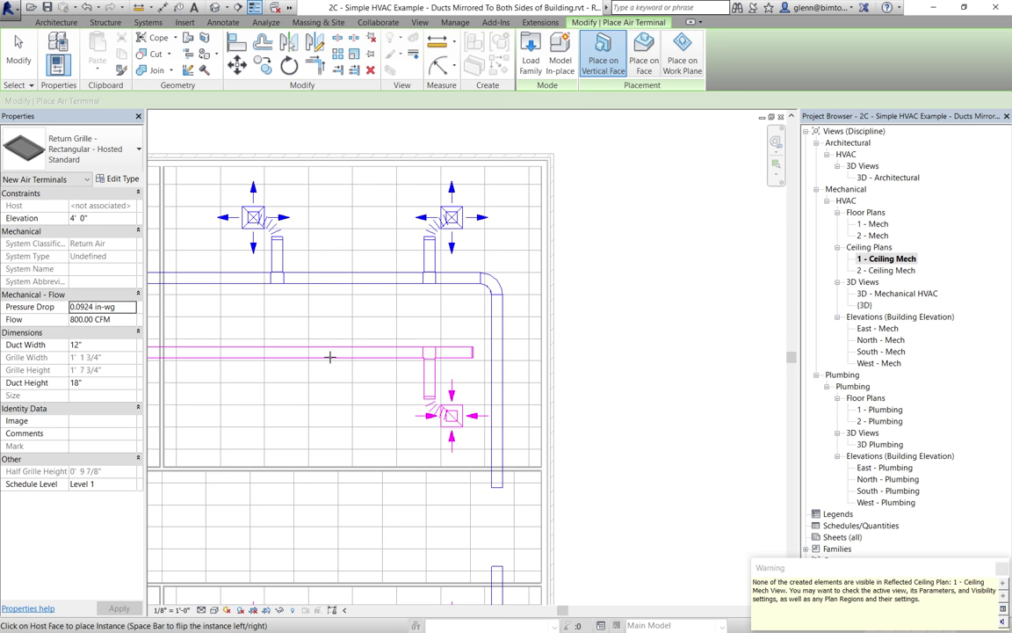
click(27, 57)
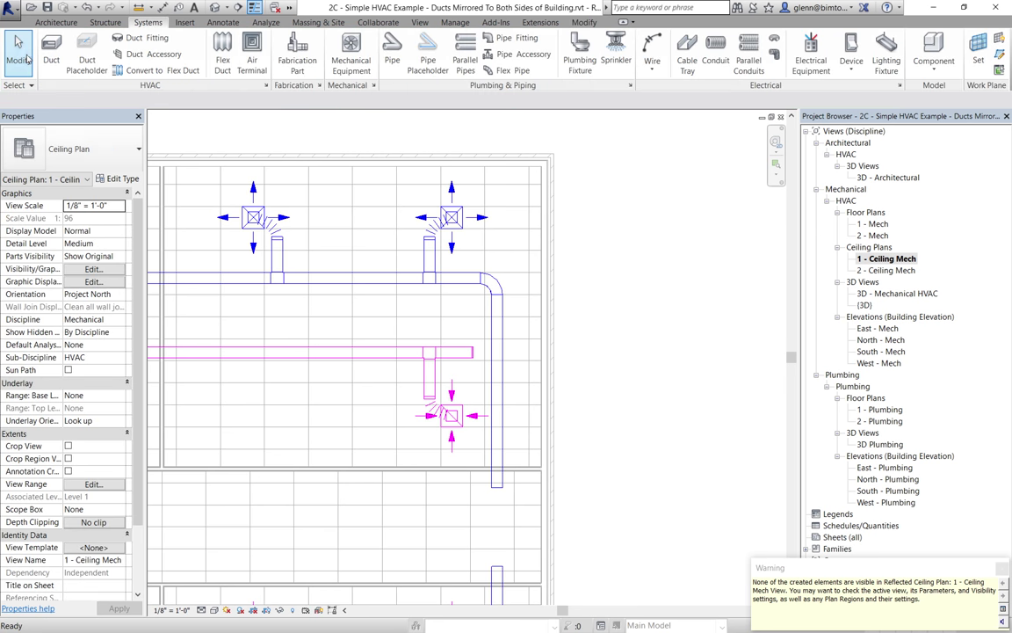
click(215, 7)
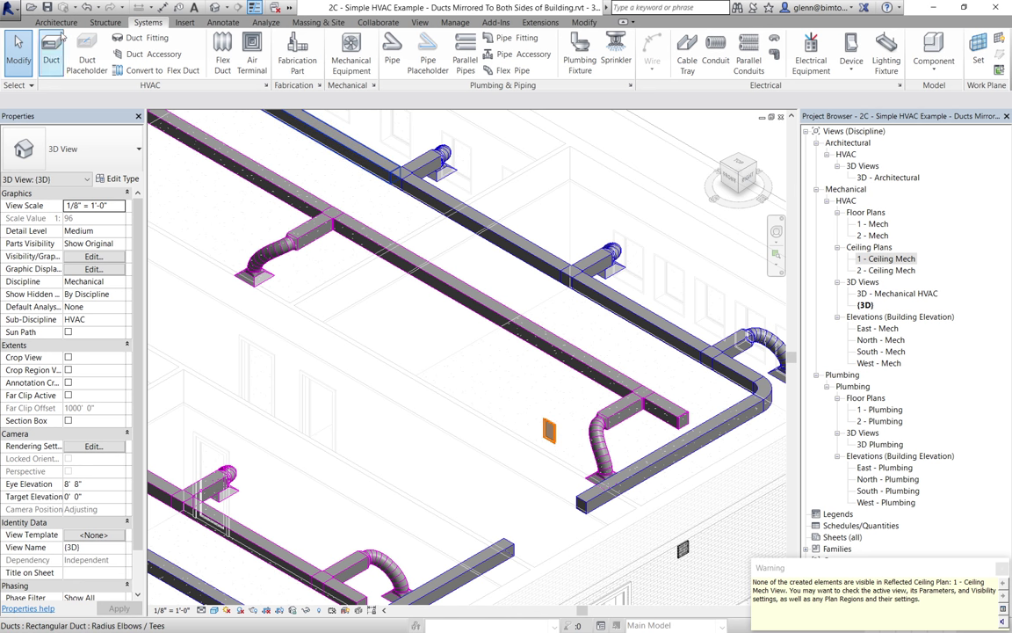
Step: Cancel a second air terminal placement and bring up the Insert tools
click(252, 53)
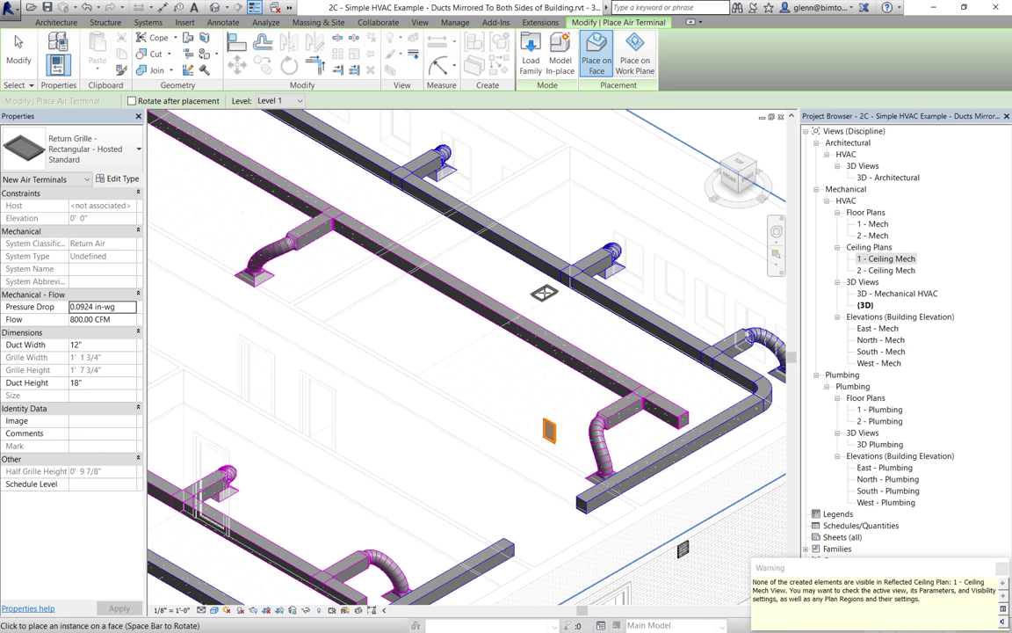
click(16, 45)
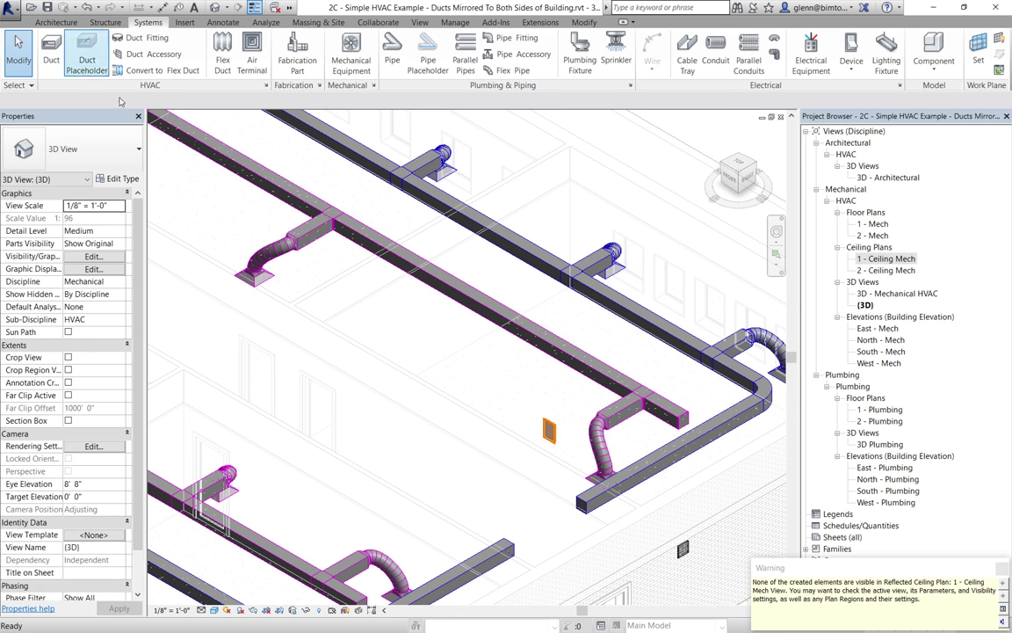
click(183, 22)
Step: Load Supply Diffuser - Sidewall.rfa from Mechanical > MEP > Air-Side Components > Air Terminals with its 4 x 12 type
click(426, 60)
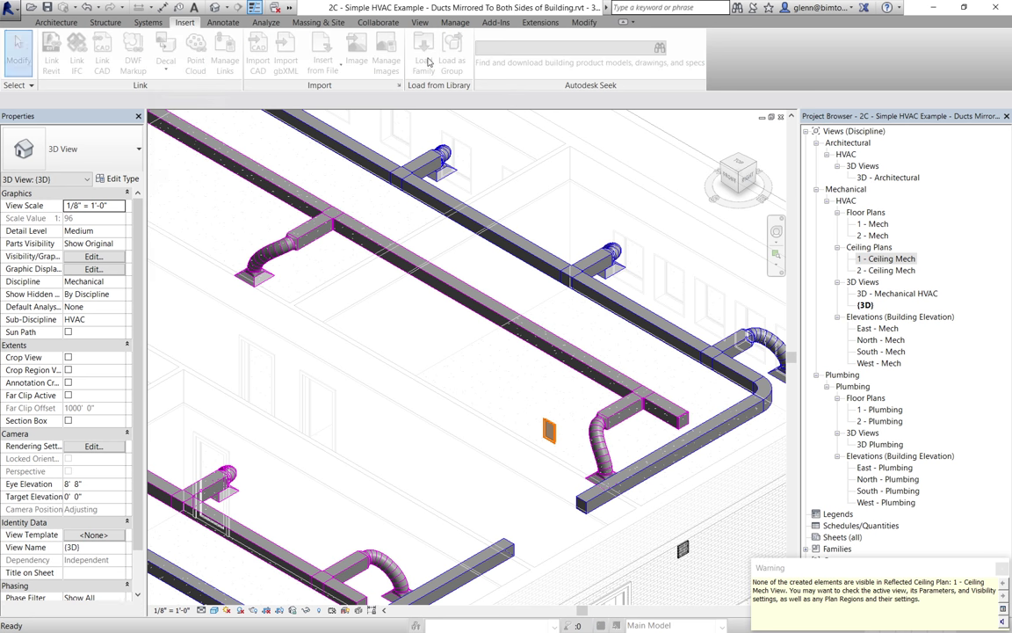
mouse_move(510, 181)
mouse_down()
mouse_move(504, 282)
mouse_move(505, 243)
mouse_up()
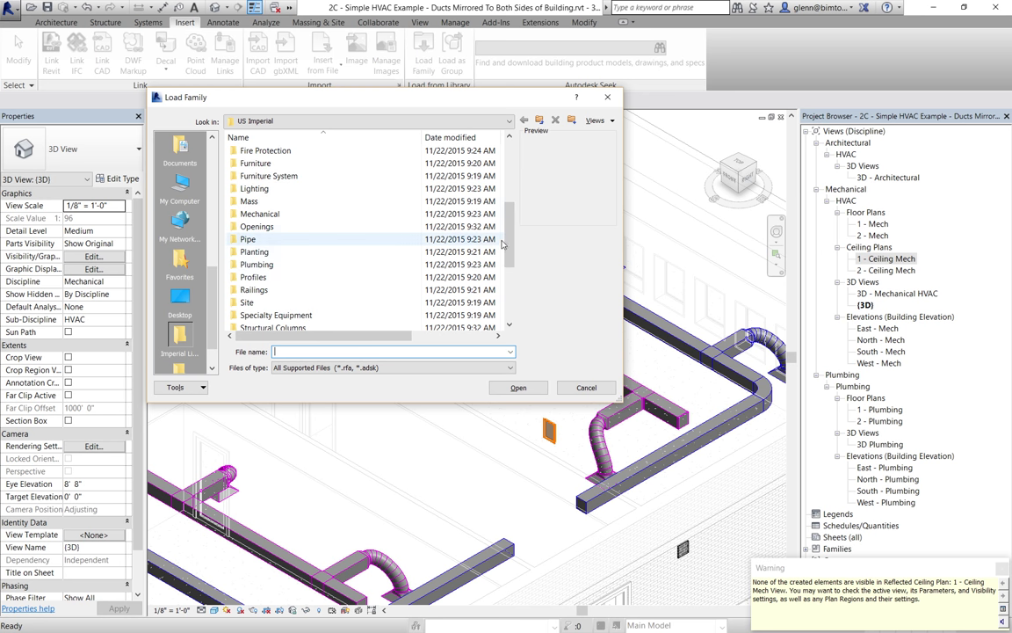
double_click(254, 214)
double_click(246, 151)
double_click(263, 151)
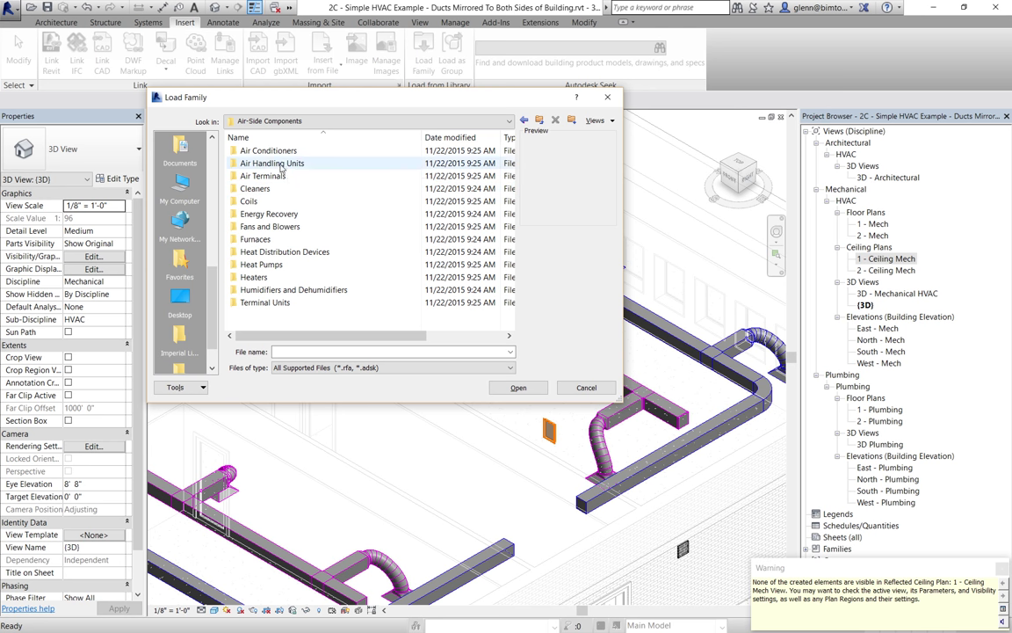
double_click(281, 176)
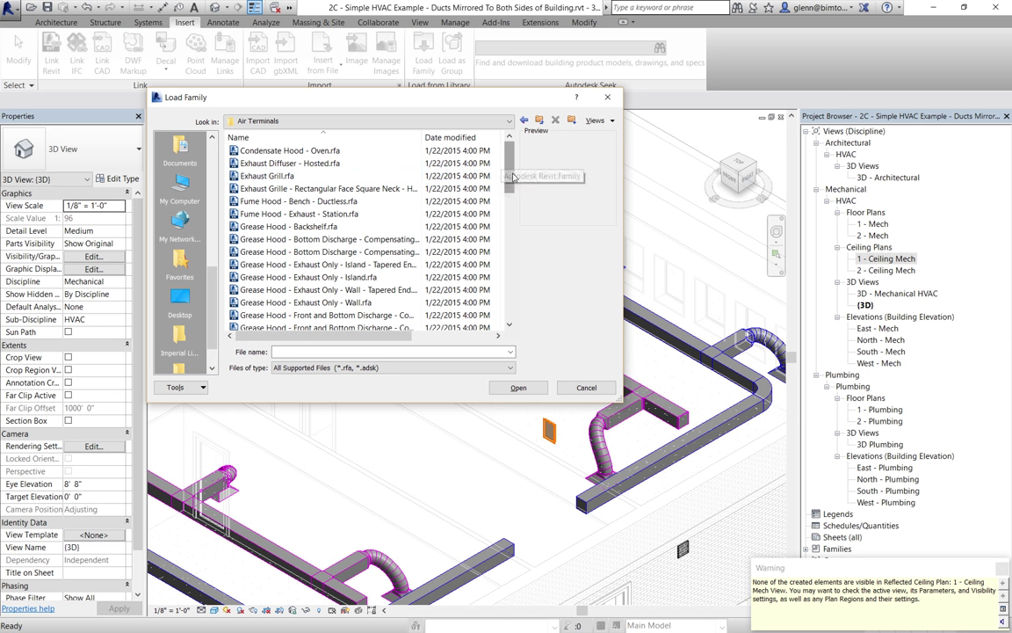
drag(508, 174, 503, 289)
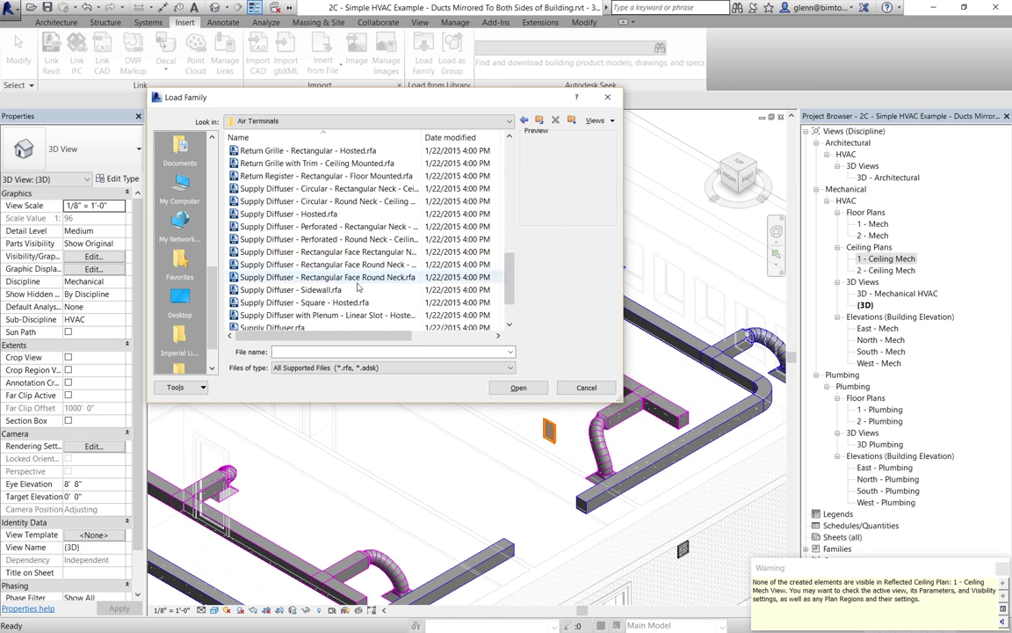
click(318, 291)
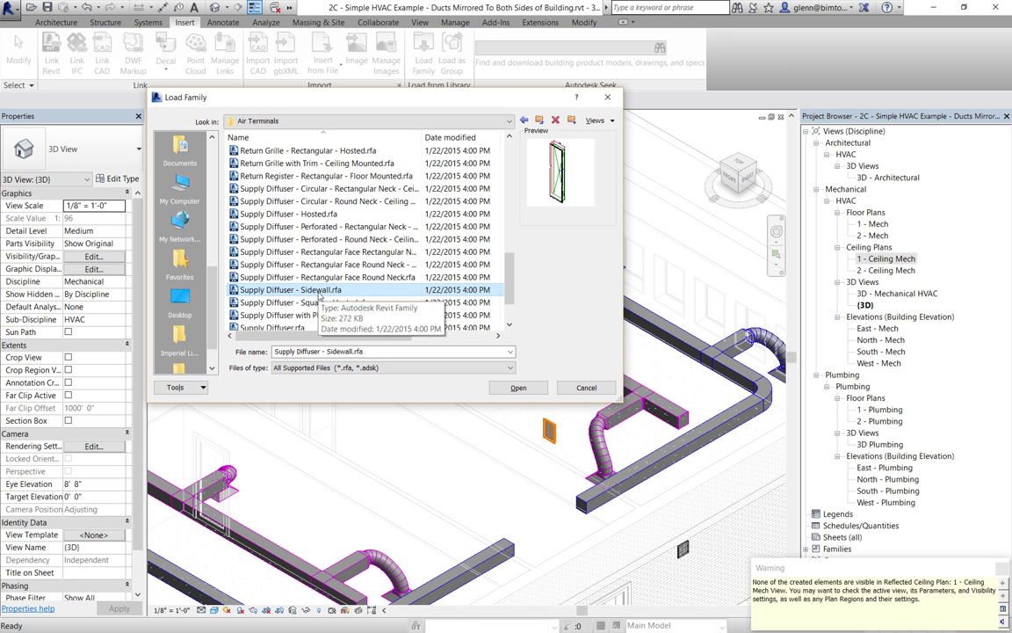
double_click(319, 294)
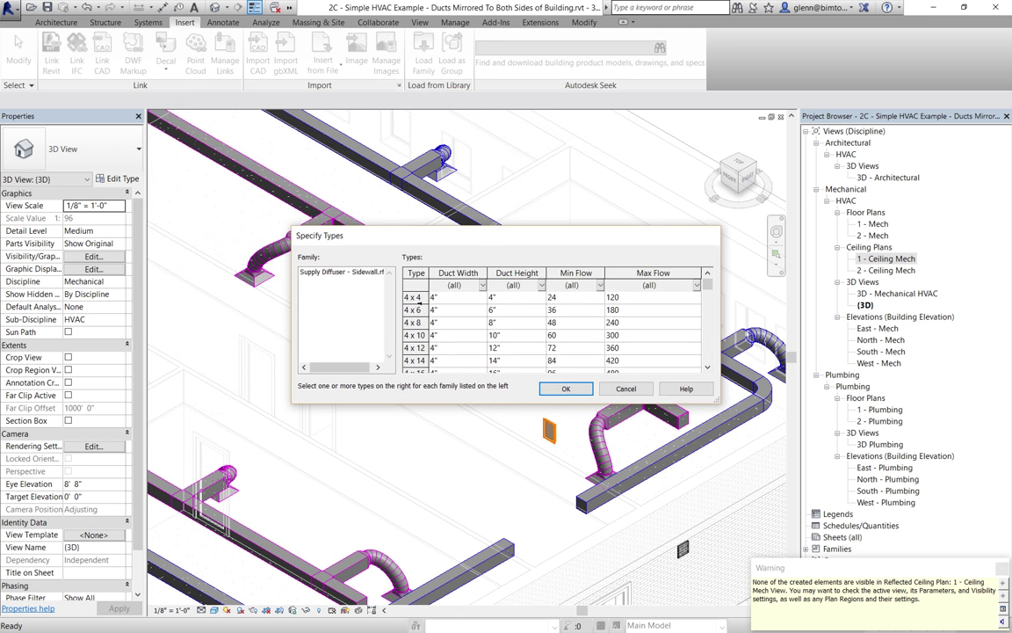
click(420, 348)
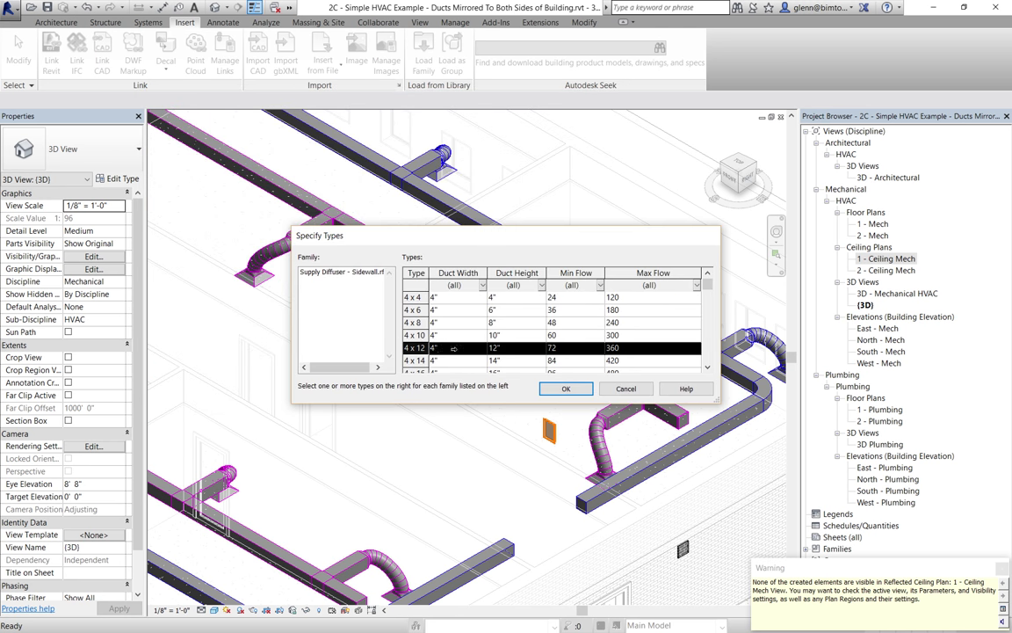
click(573, 389)
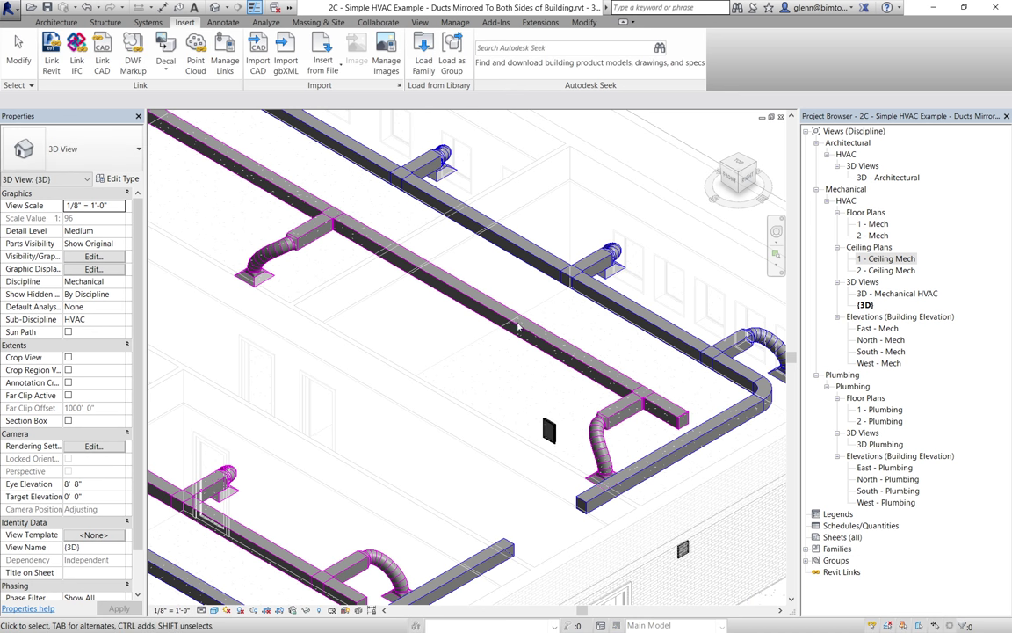
Step: Attach a horizontally rotated 4 x 12 sidewall supply diffuser to the upper duct's side face
click(154, 23)
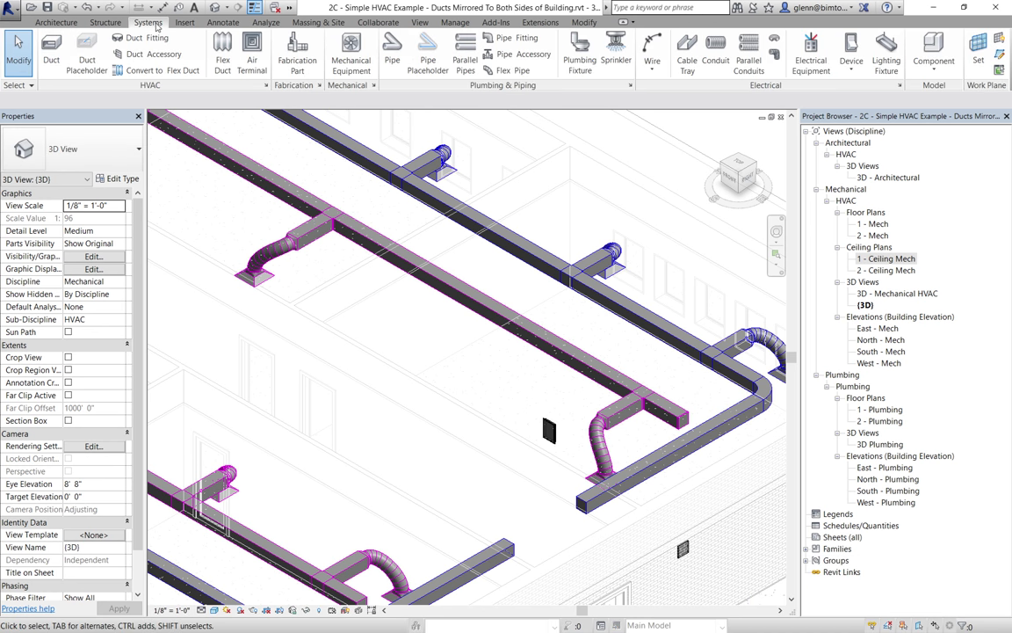
click(252, 55)
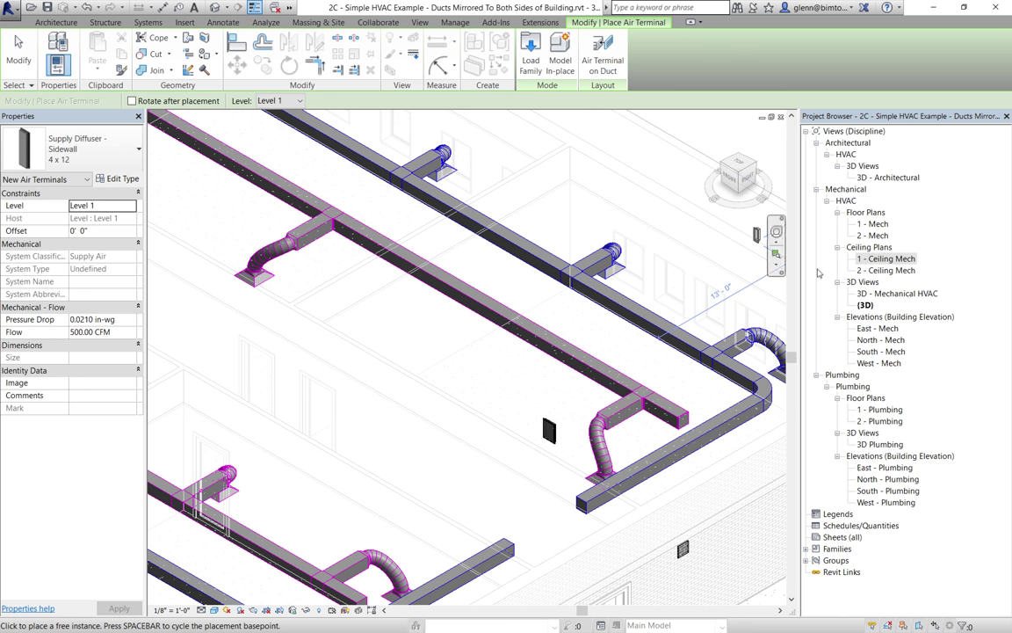
click(776, 252)
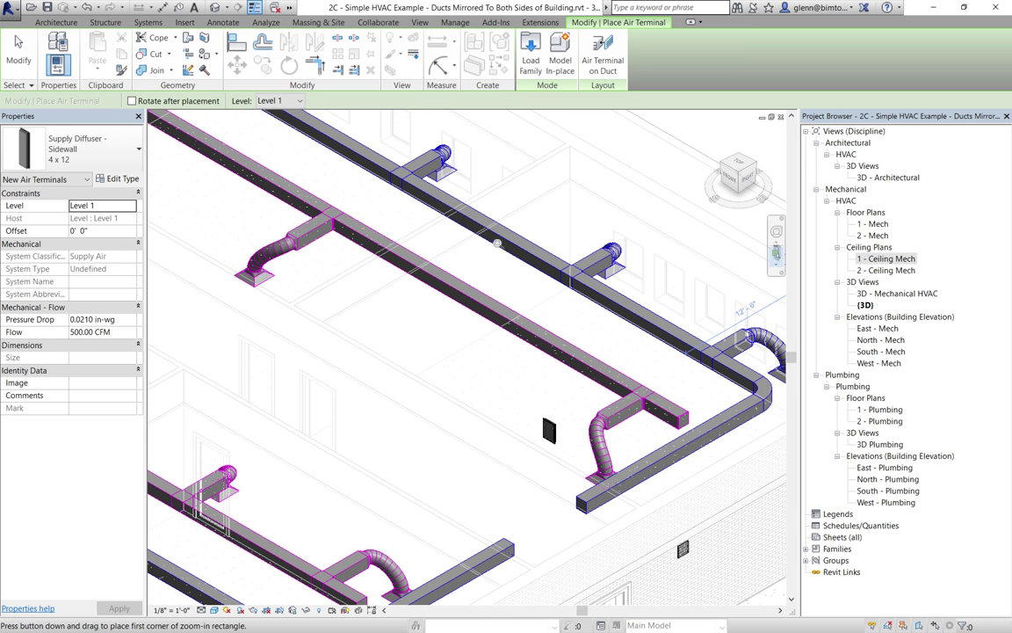
drag(444, 222, 475, 249)
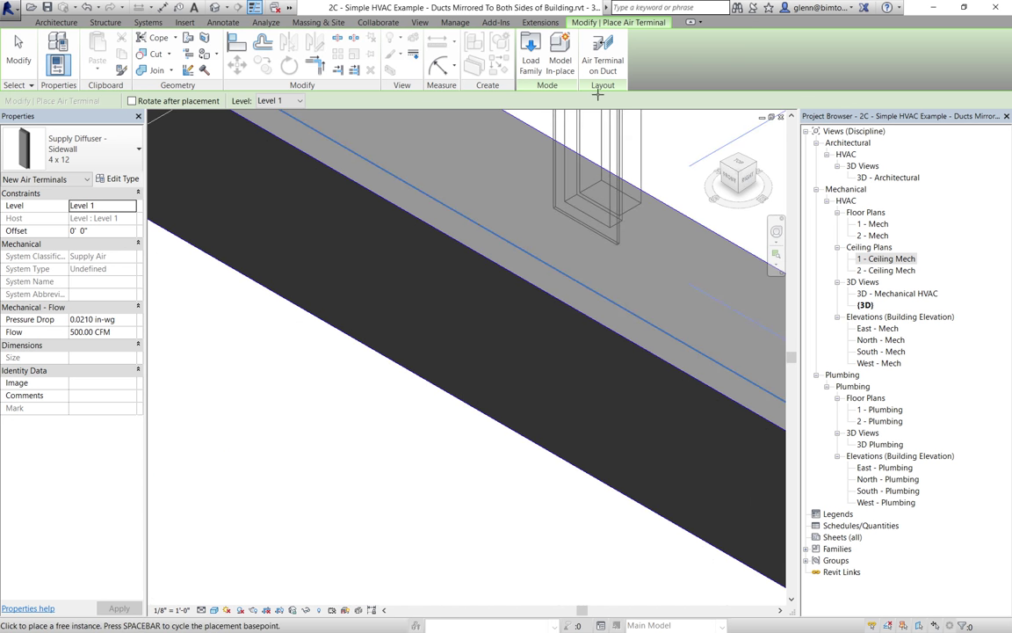
click(603, 70)
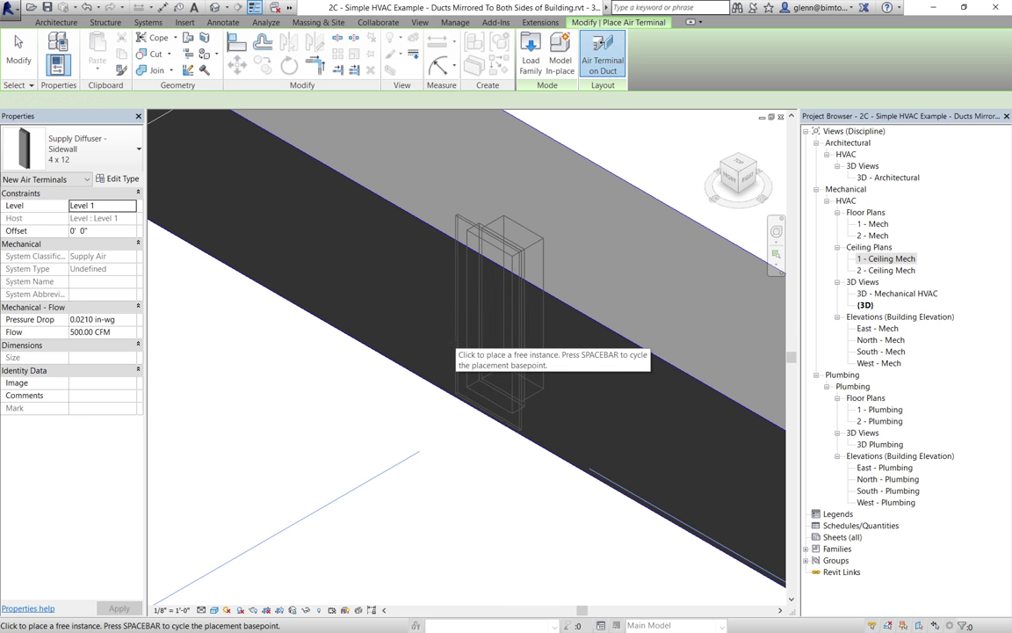
key(space)
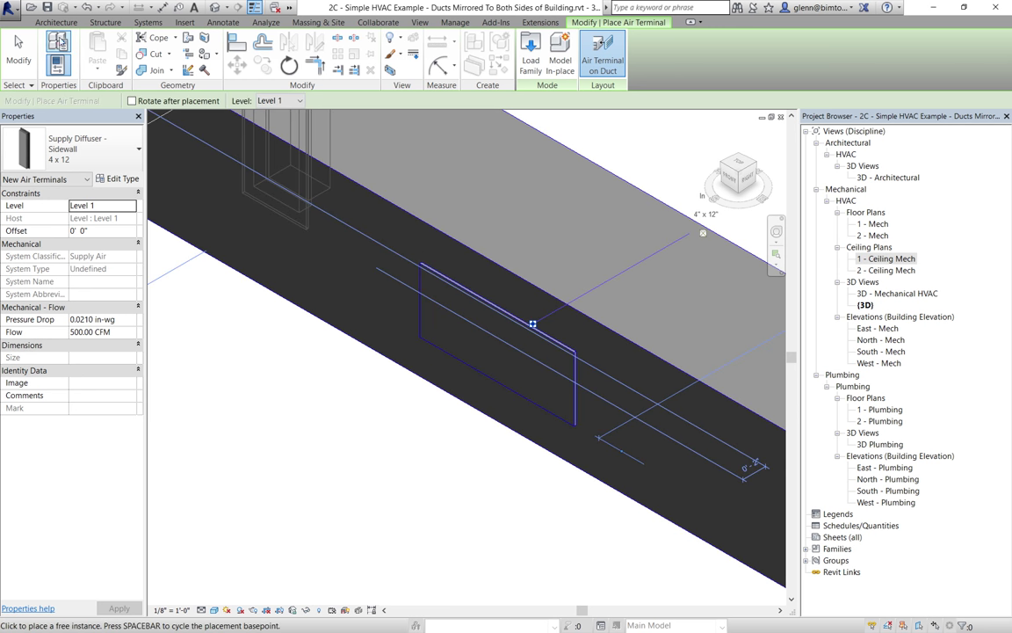
click(532, 323)
click(18, 48)
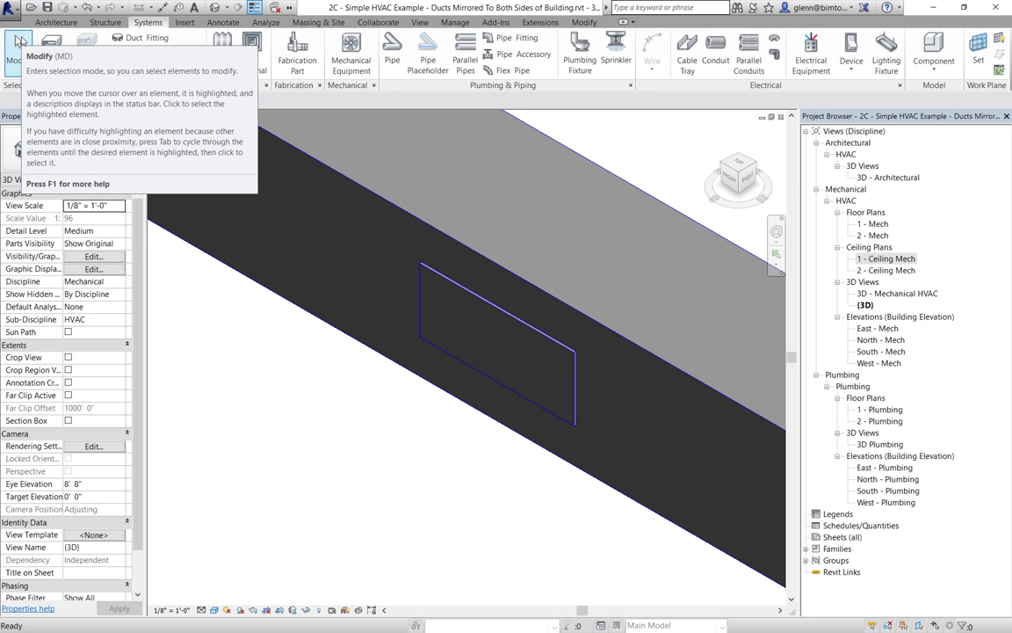
Step: Browse the Open dialog up to Session 13 and into the supply and return variations examples folder
key(super+a)
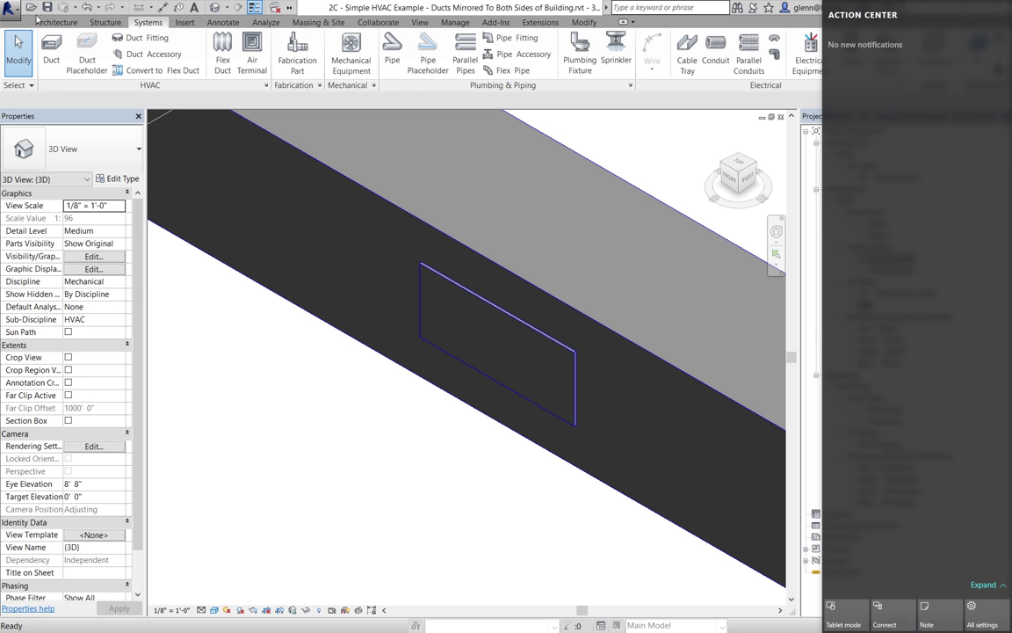
click(33, 11)
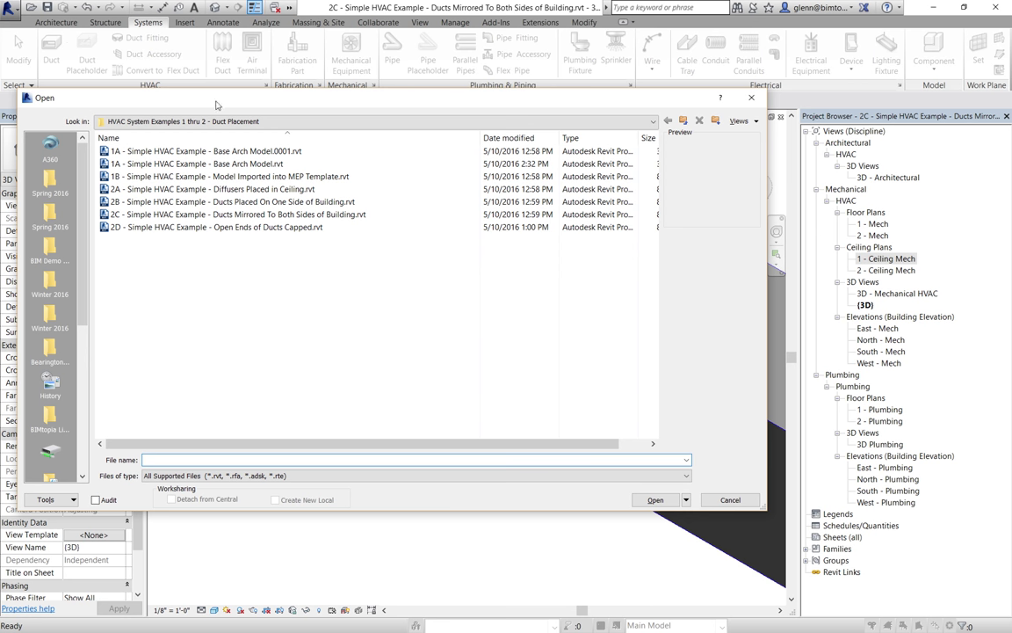
click(187, 121)
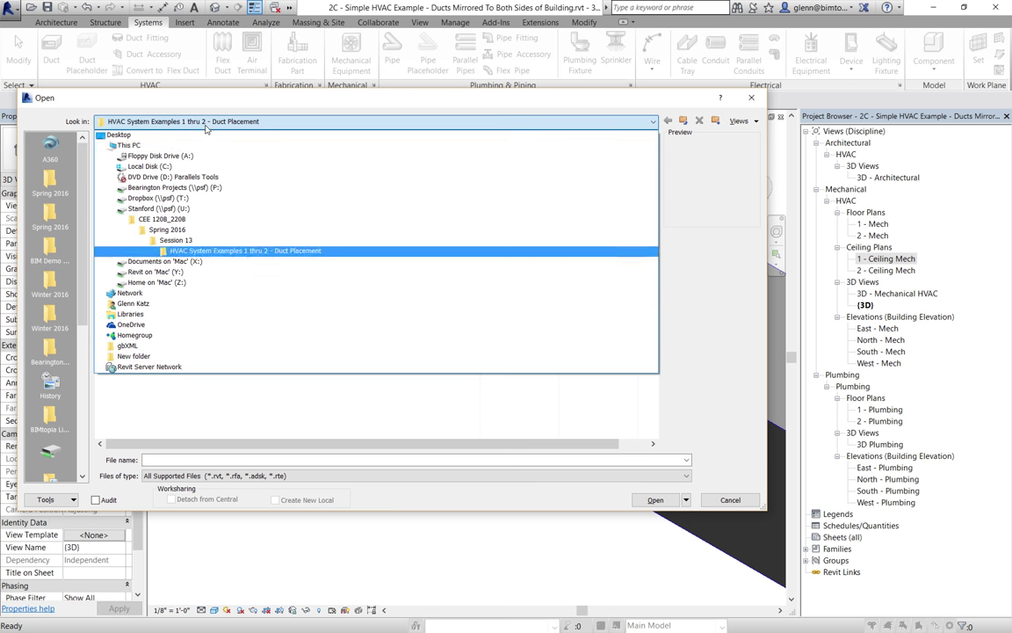
click(180, 240)
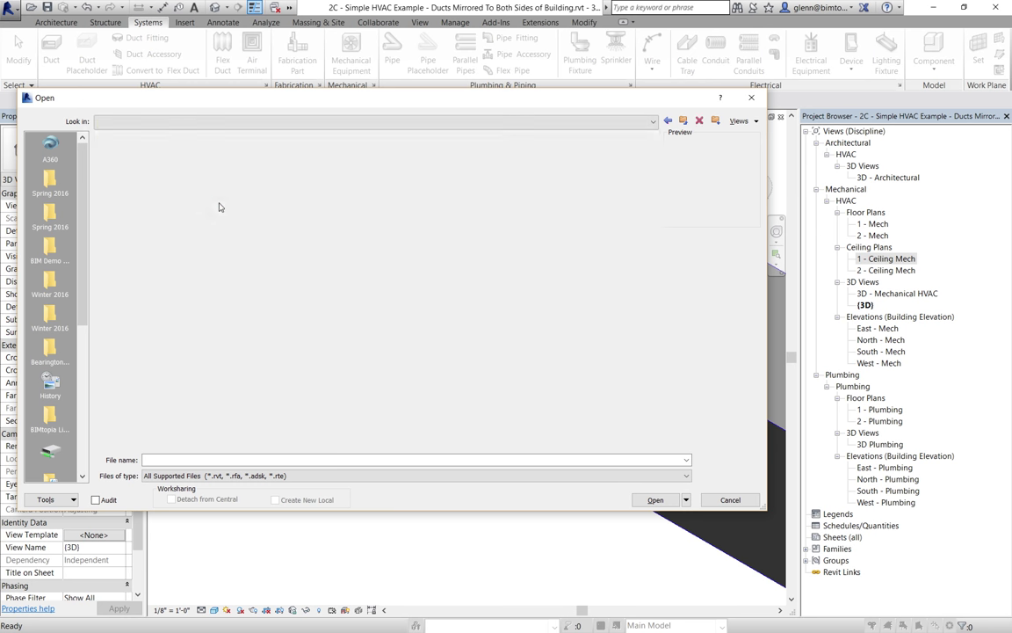
double_click(220, 202)
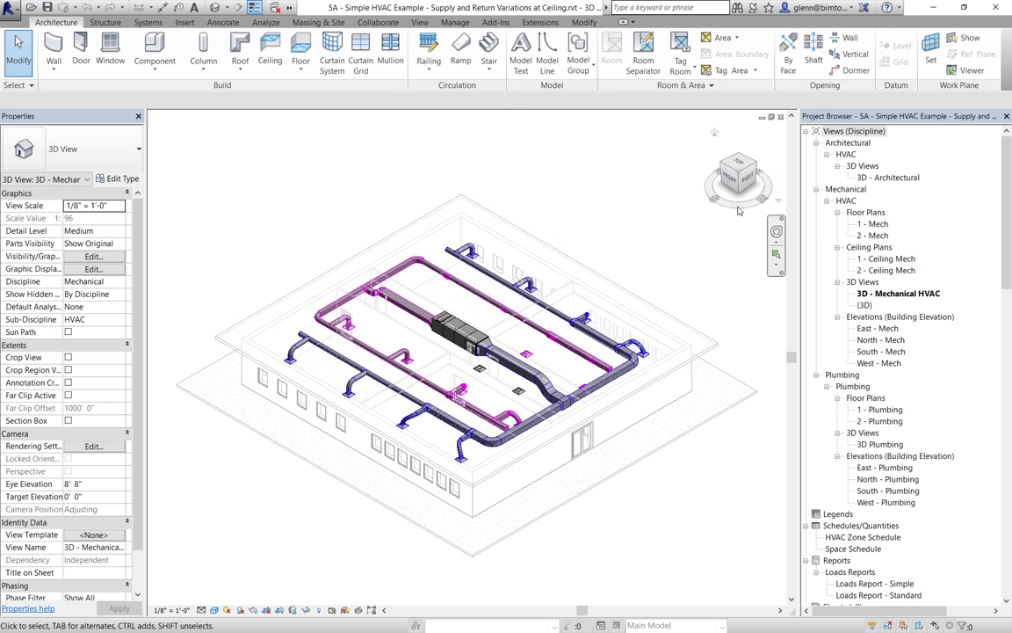
Step: Dismiss the notifications panel and zoom in on the central air handling unit and its ducts
key(super+a)
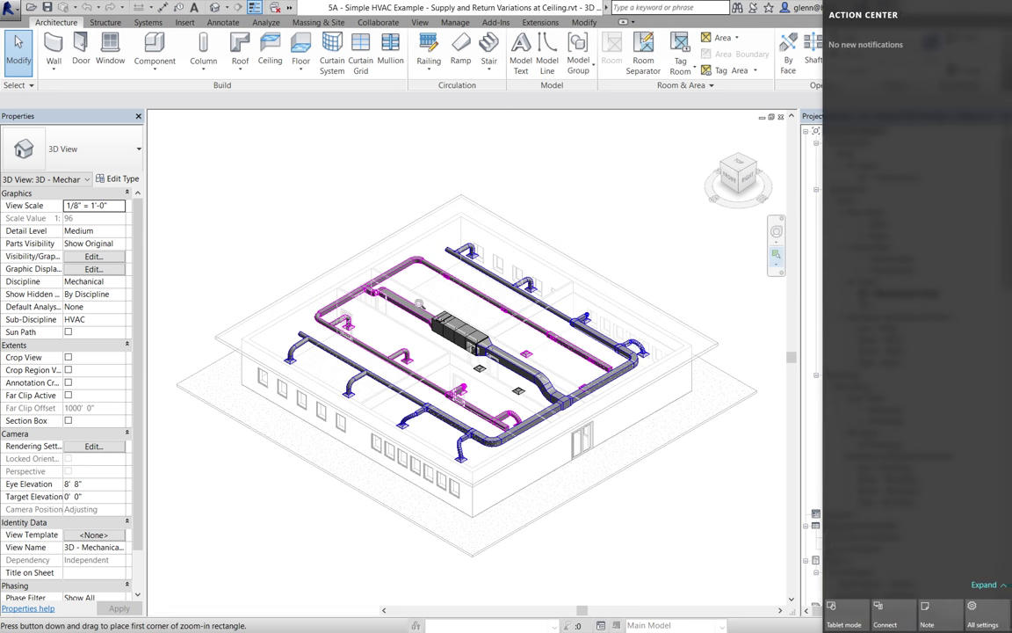
key(super+a)
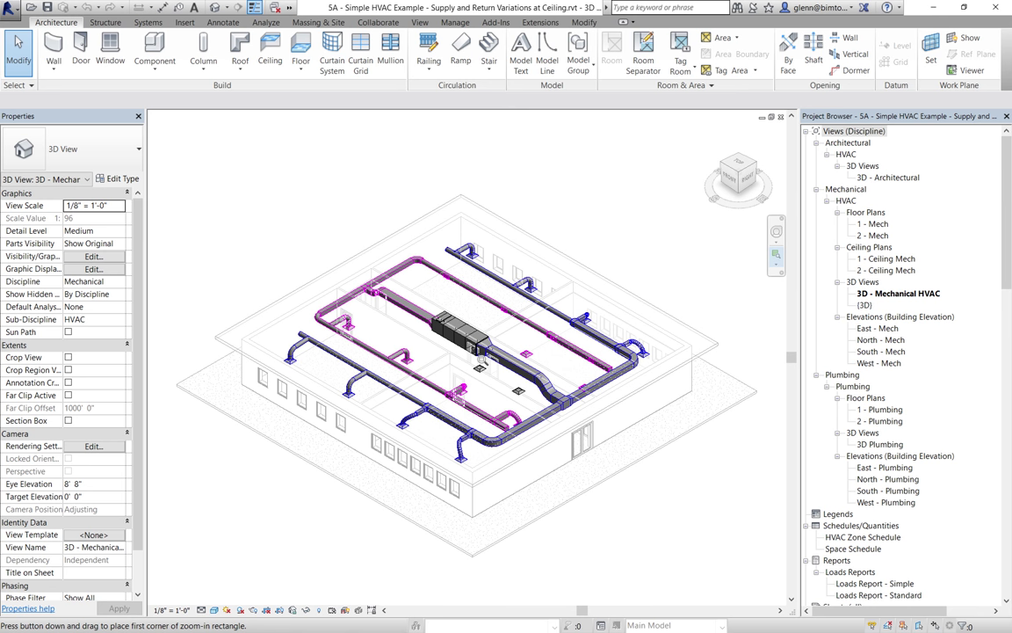
drag(510, 391, 393, 277)
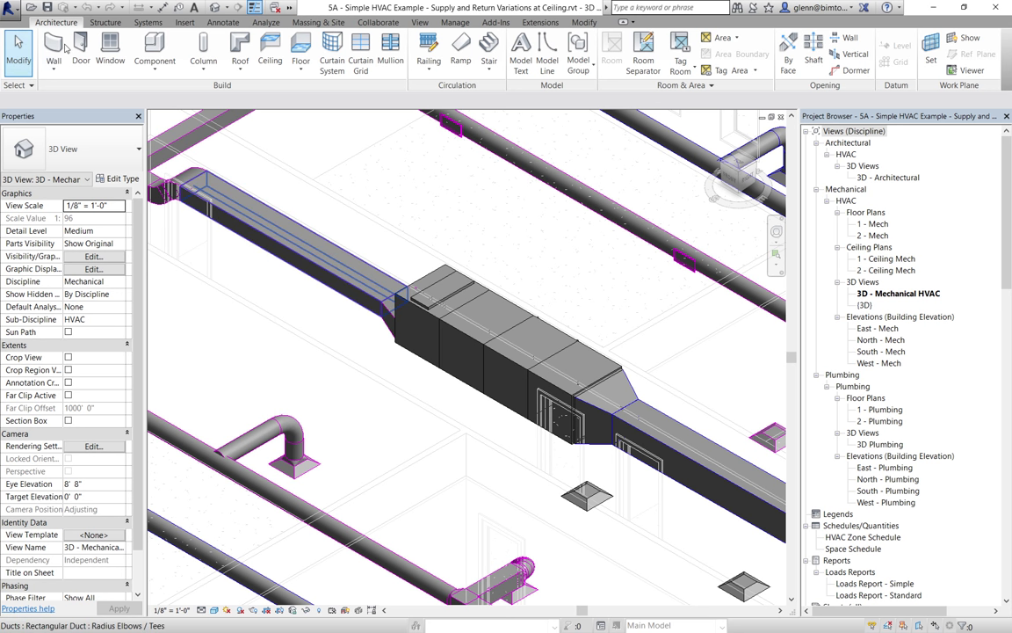
click(30, 7)
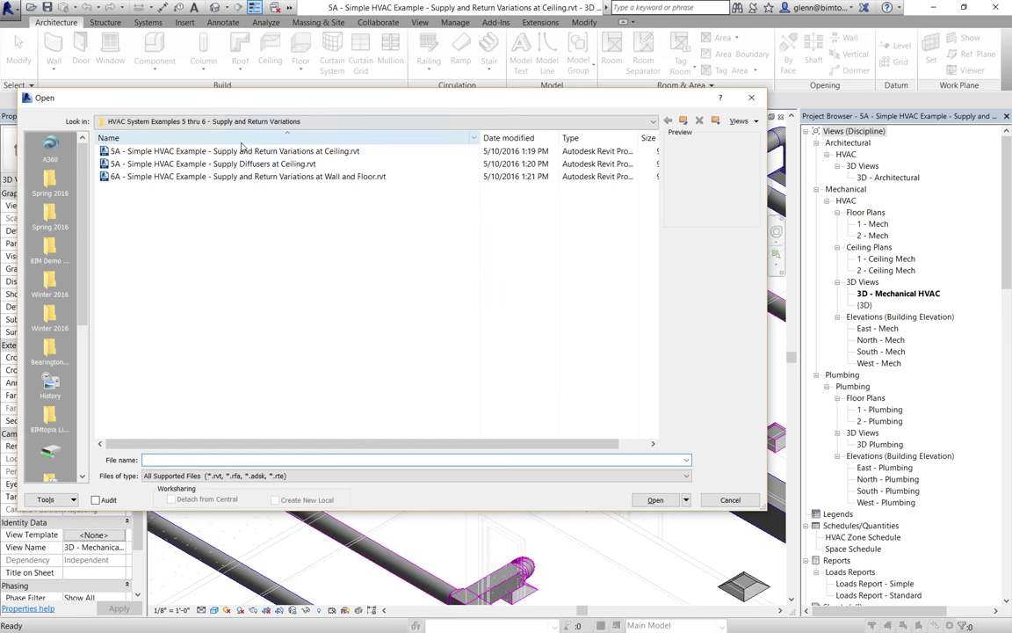
Step: Go back to Session 13 and open the 4A Air Handler in Exterior Wall Mechanical Room model
click(210, 122)
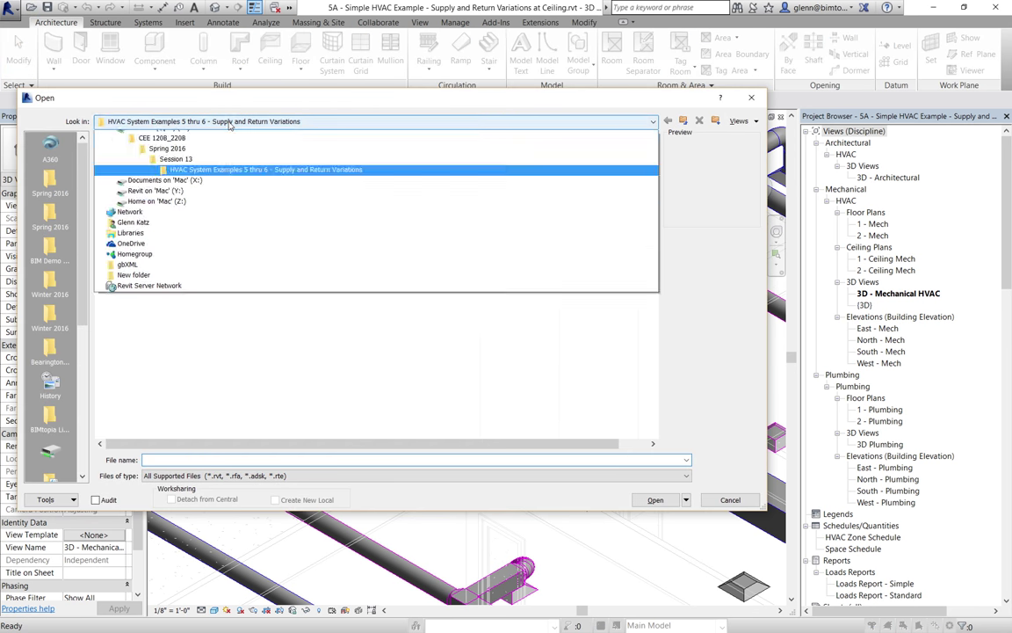
click(201, 241)
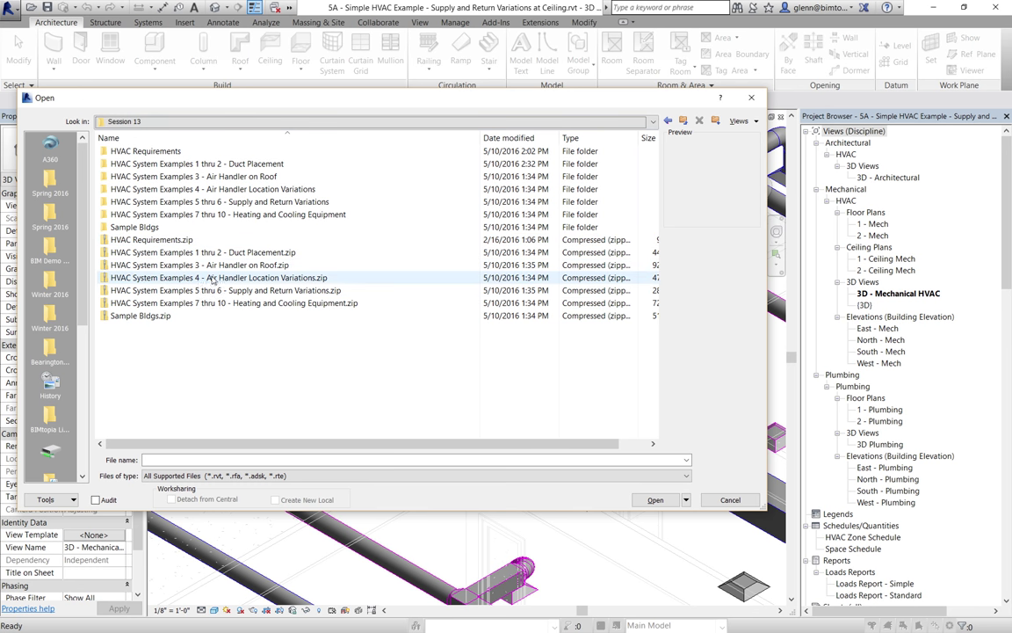
double_click(227, 189)
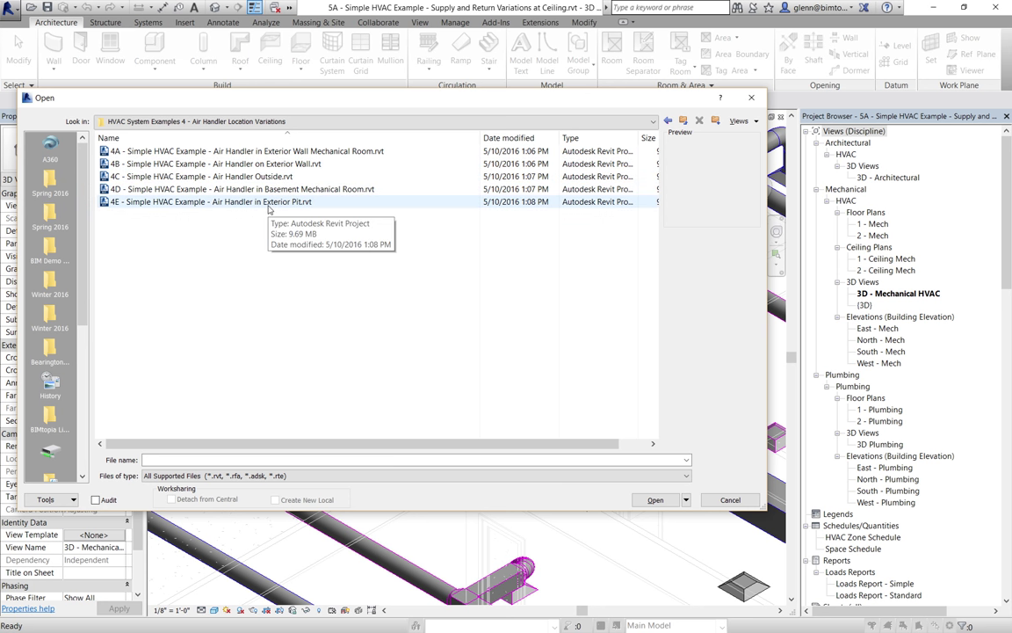
double_click(269, 152)
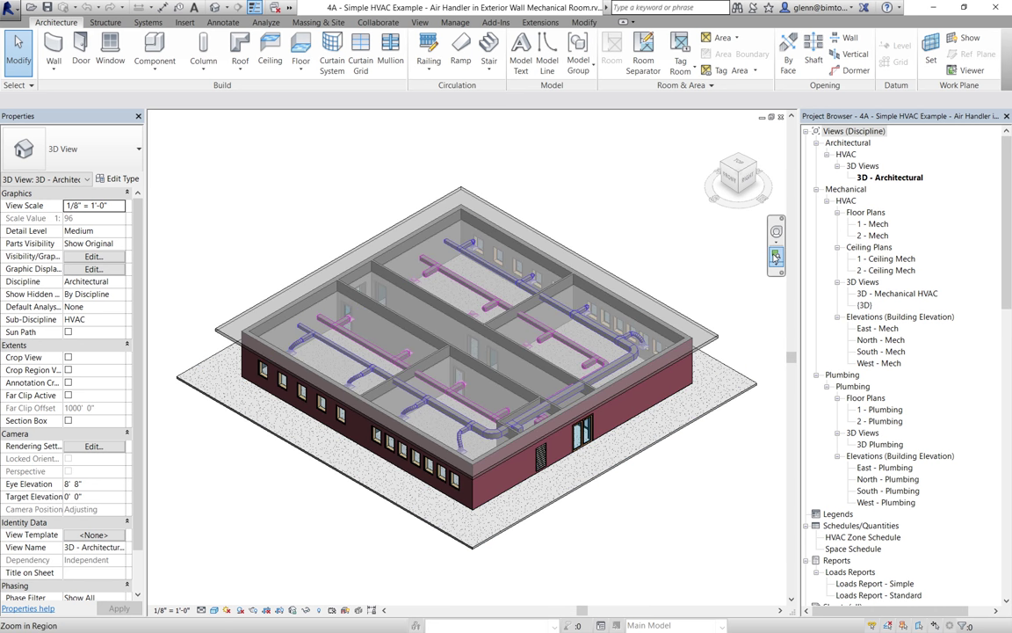
Step: Zoom in on the wall louvre and door in the 3D view
key(z)
key(r)
drag(483, 419, 589, 476)
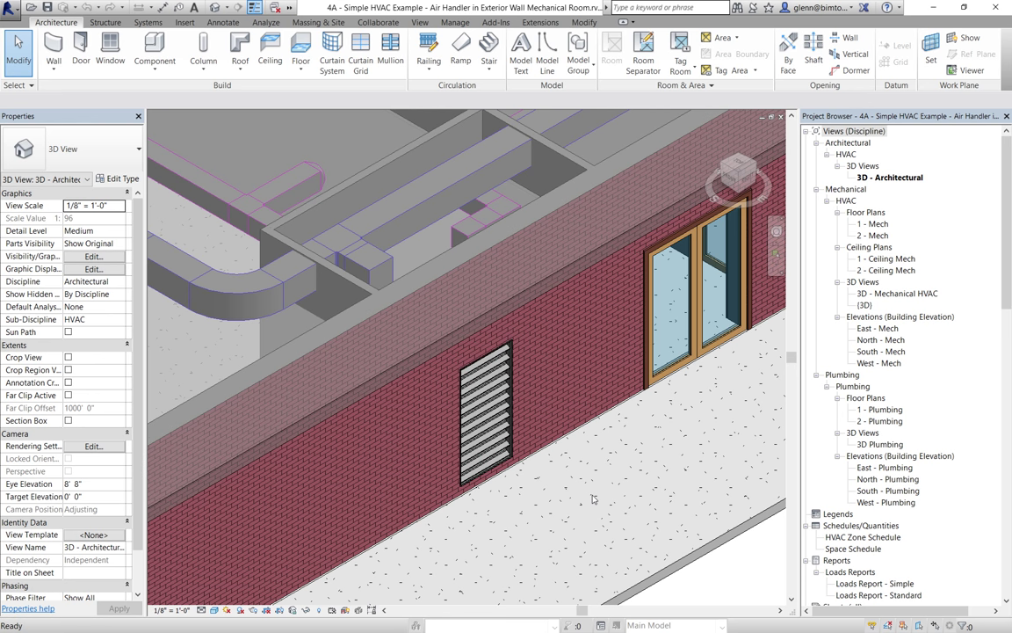
Step: Inspect the right side of the 1 - Ceiling Mech plan, then return to the default 3D view
double_click(886, 260)
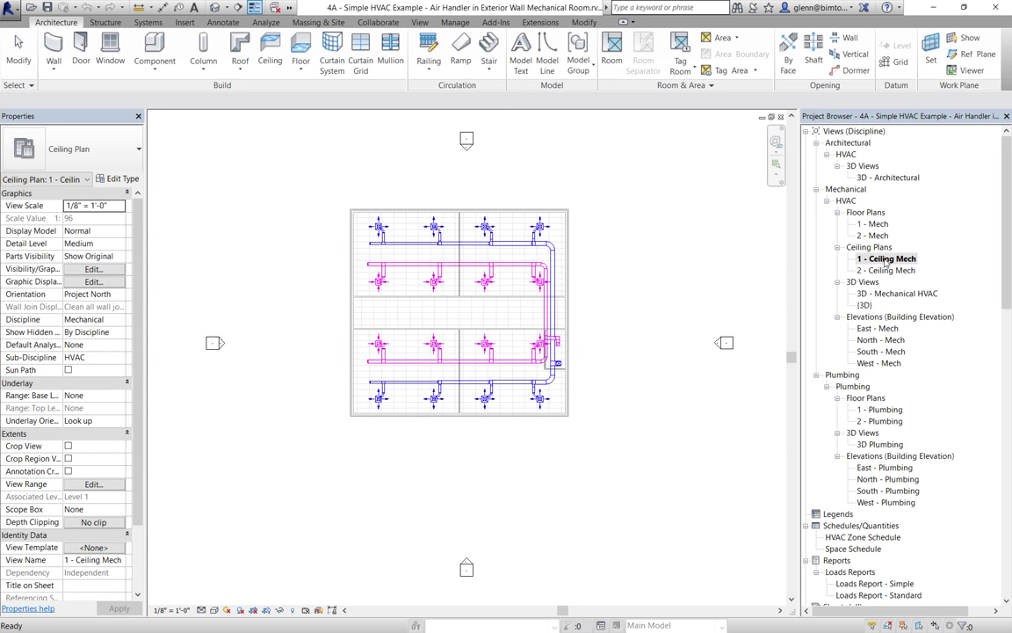
key(z)
key(r)
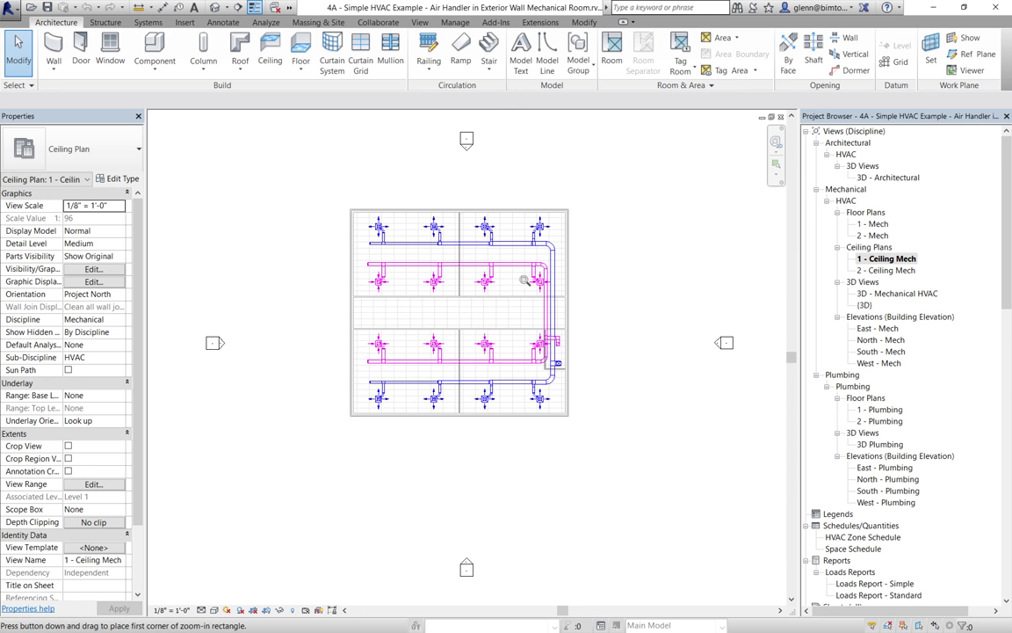
drag(532, 288, 590, 394)
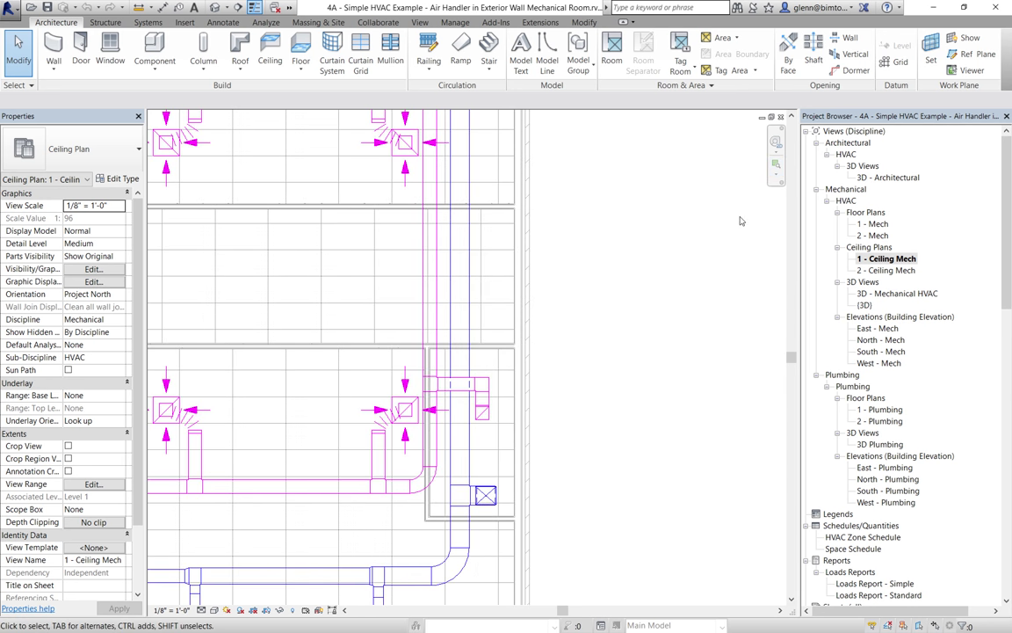
click(217, 7)
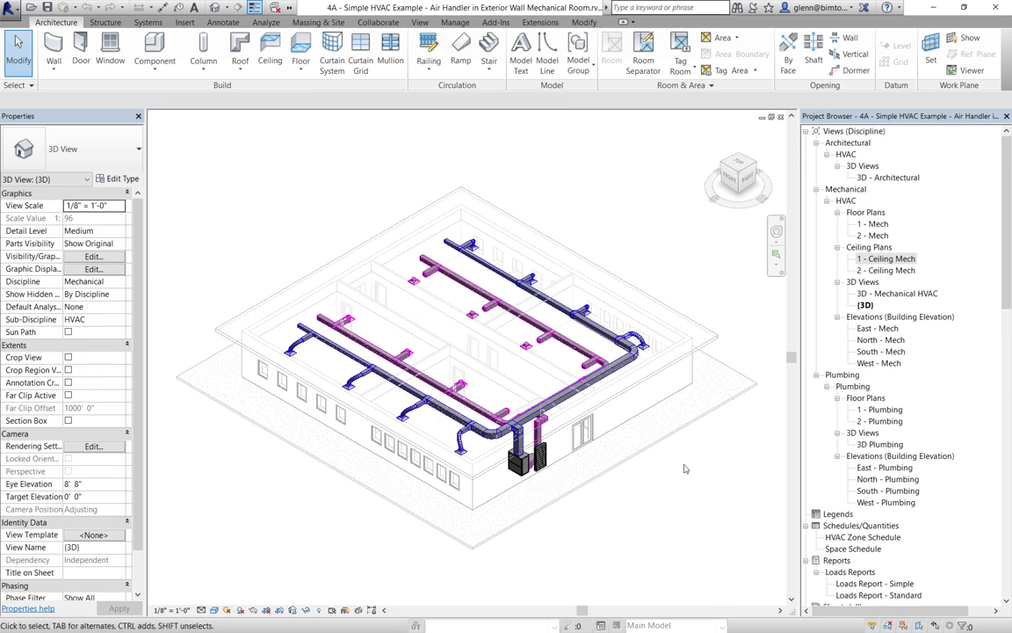
Step: Zoom to the air handler by the exterior wall and select it to confirm it's a vertical packaged DX unit
key(z)
key(r)
drag(444, 376, 579, 506)
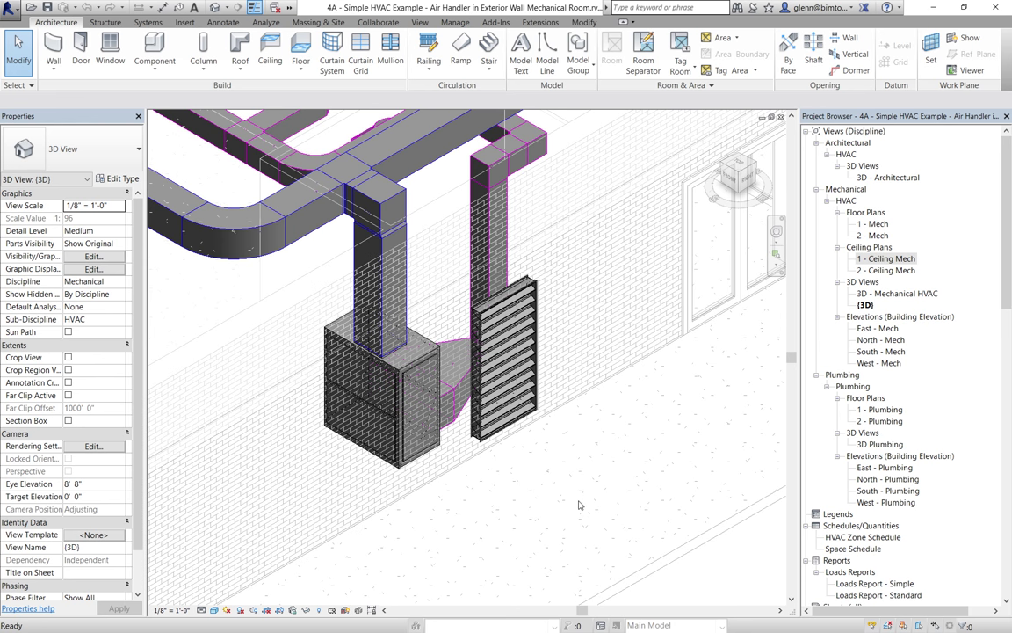
click(318, 411)
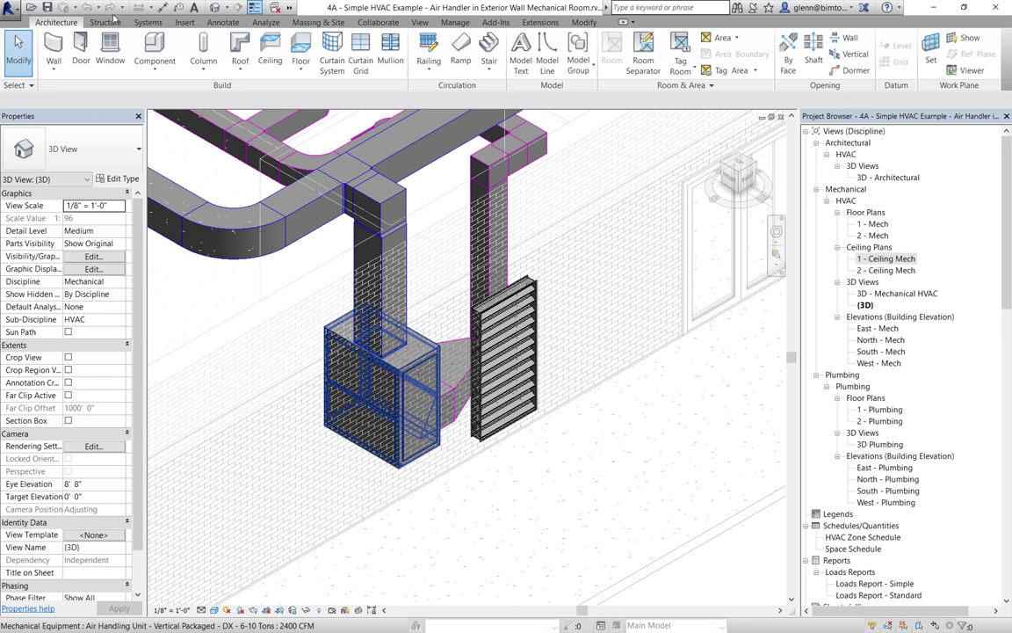
Step: Open the 4E Simple HVAC Example - Air Handler in Exterior Pit project
click(30, 7)
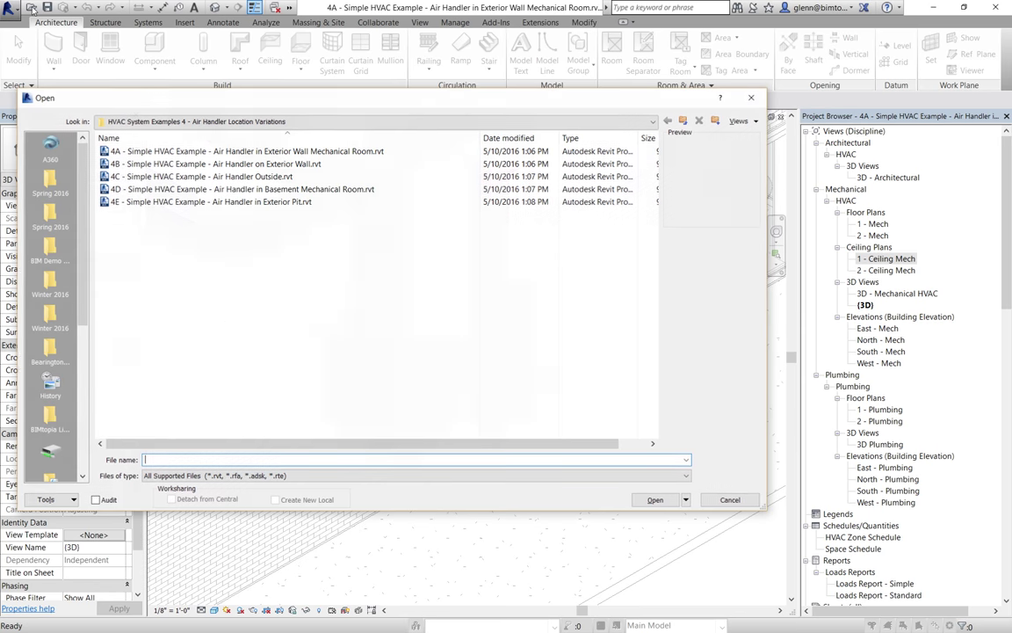
double_click(226, 202)
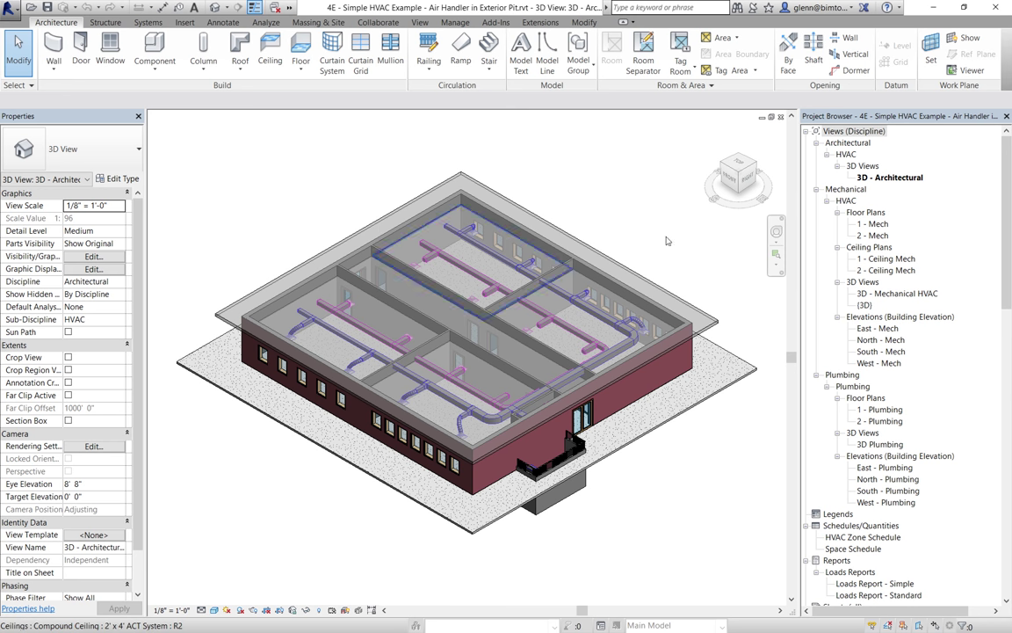
Step: Zoom into the railed exterior pit and orbit to look down at the air handler, then begin opening another project
key(z)
key(r)
drag(444, 404, 576, 517)
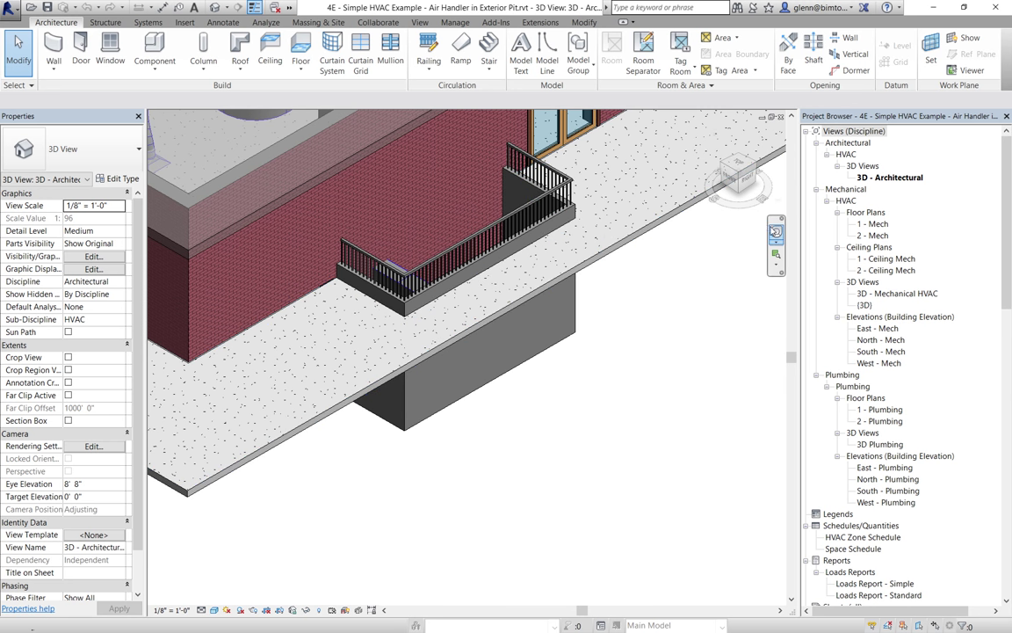
click(775, 230)
drag(589, 275, 668, 373)
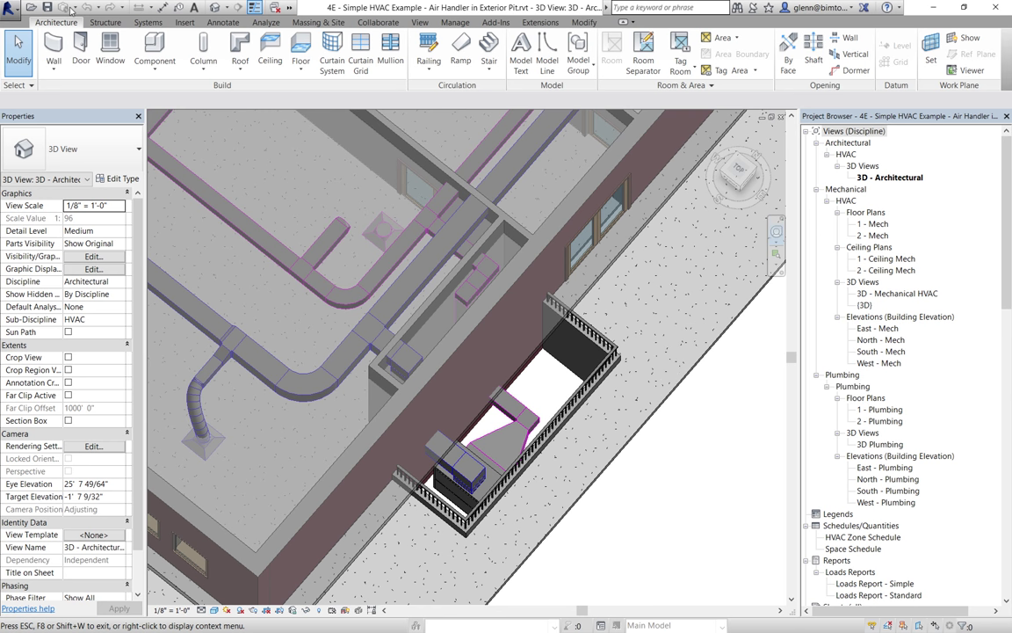
click(31, 7)
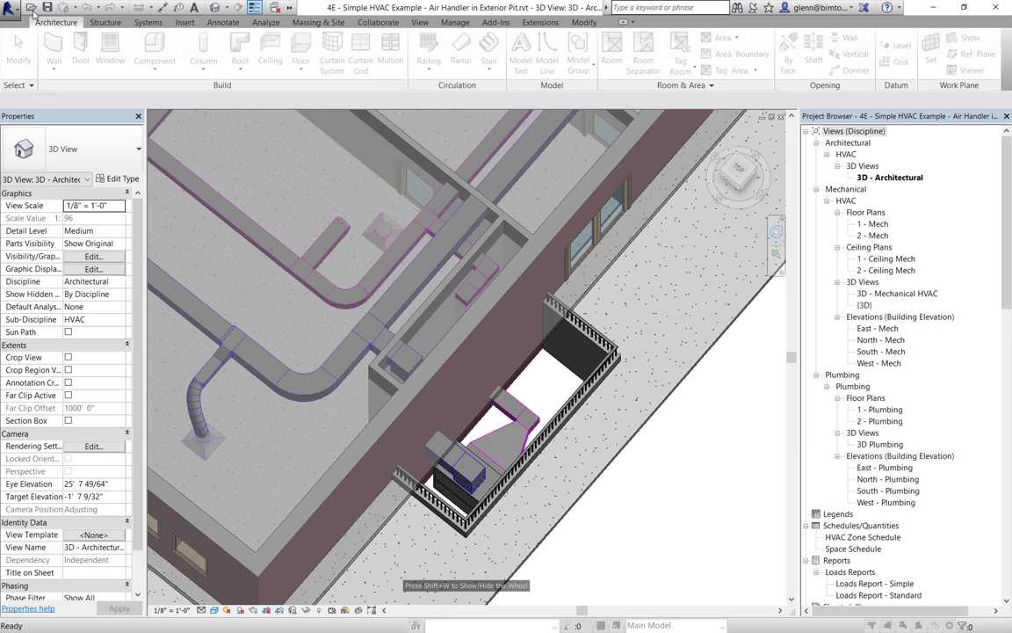
Step: Open the 3F3B rooftop air handler model from Session 13's Air Handler on Roof folder
click(201, 122)
click(176, 240)
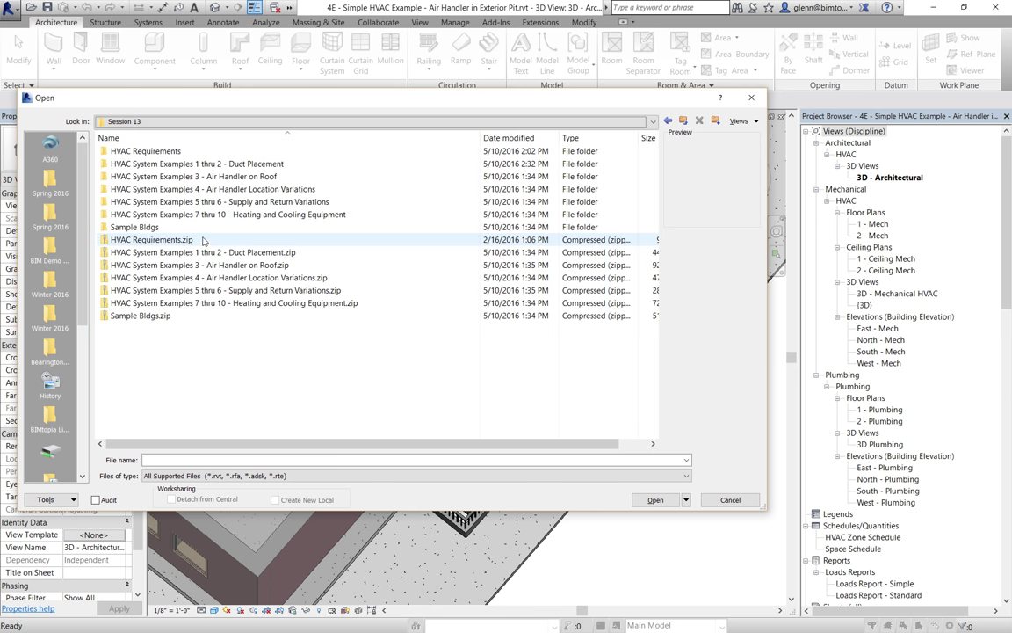
double_click(212, 177)
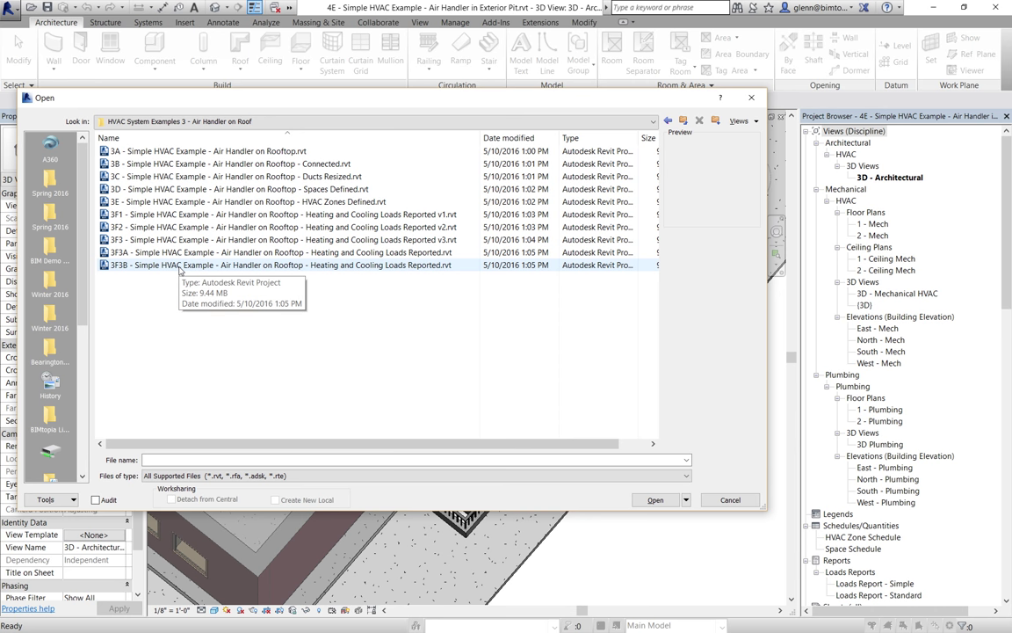
double_click(179, 266)
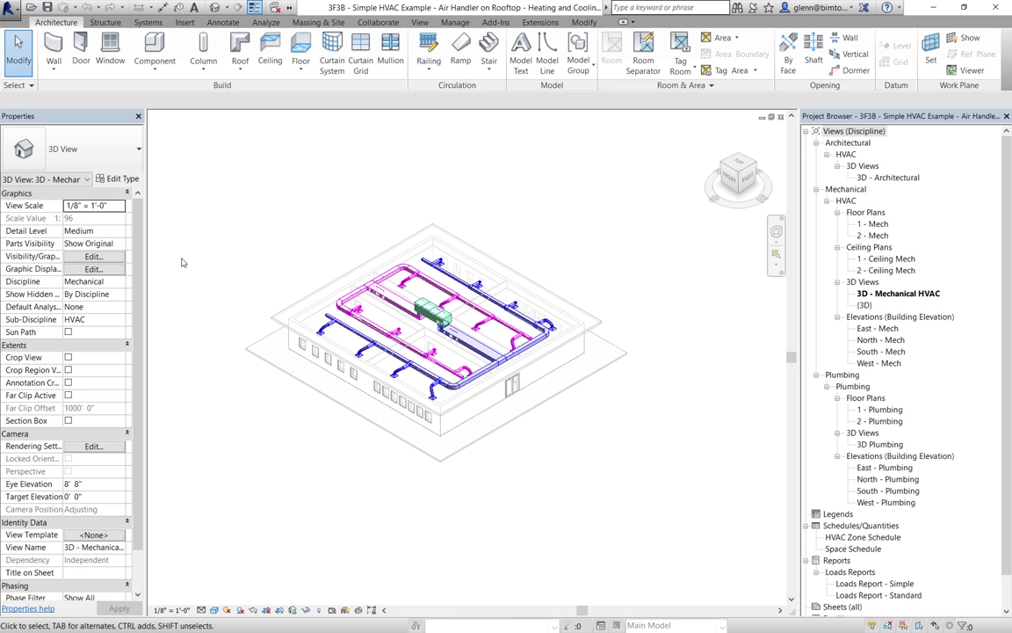
Step: Frame a zoom region around the rooftop air handler where the supply and return ducts connect
click(776, 254)
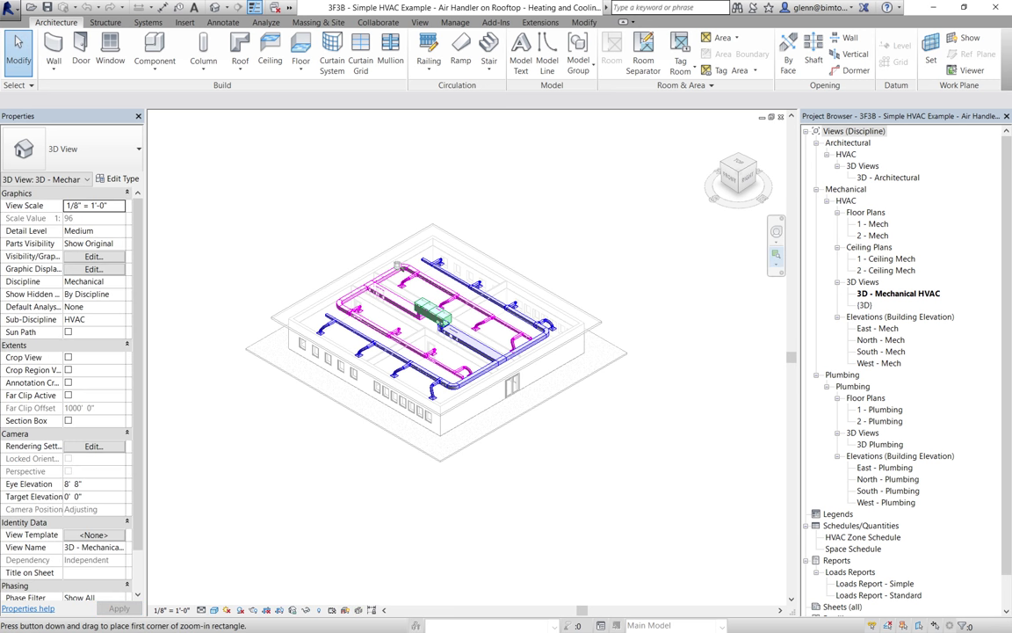
drag(383, 275, 487, 360)
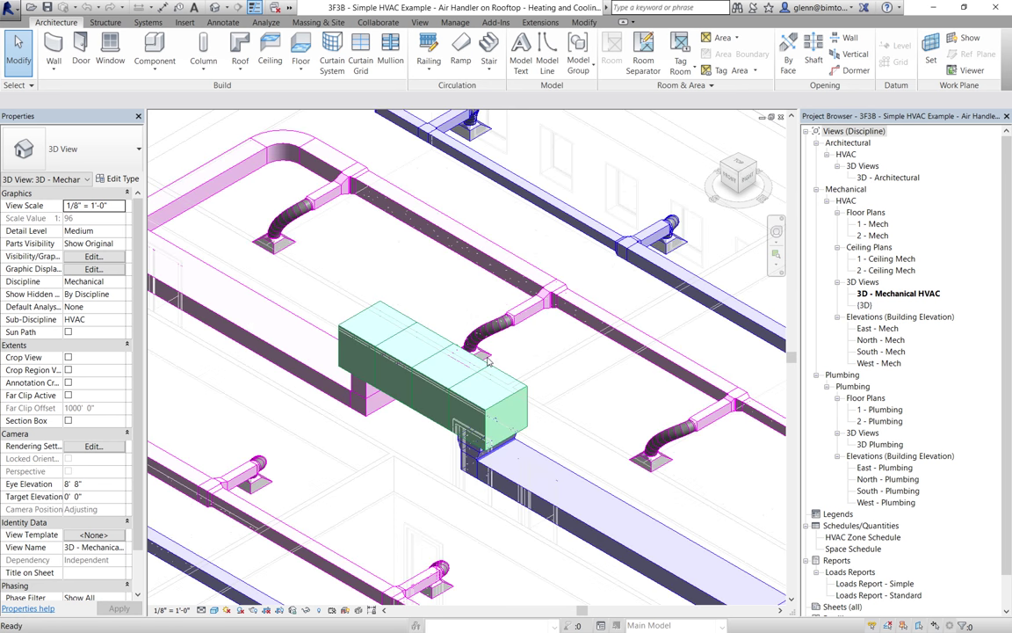